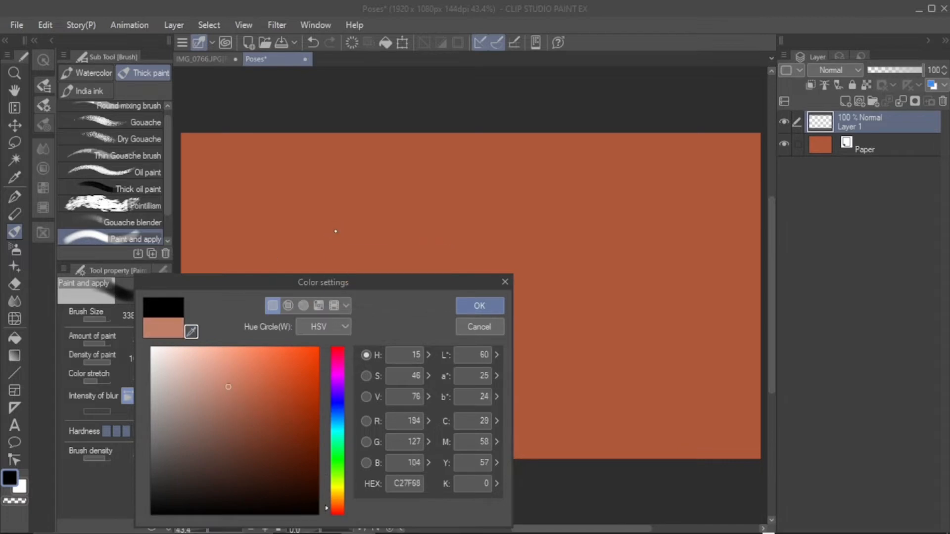
Choose a darker reddish-brown colour and shade the canvas corners with the Paint and apply brush on Layer 1
left_click(334, 229)
left_click(480, 306)
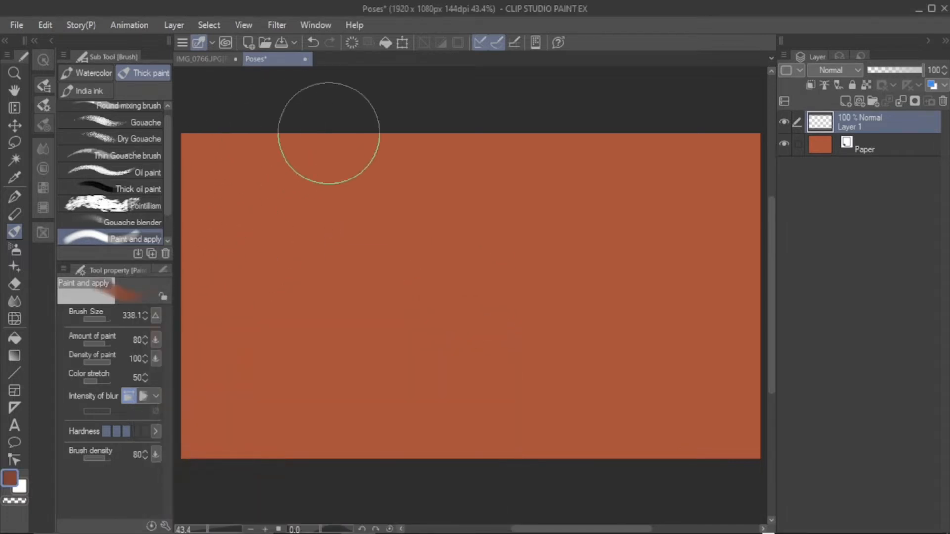
left_click_drag(236, 200, 231, 173)
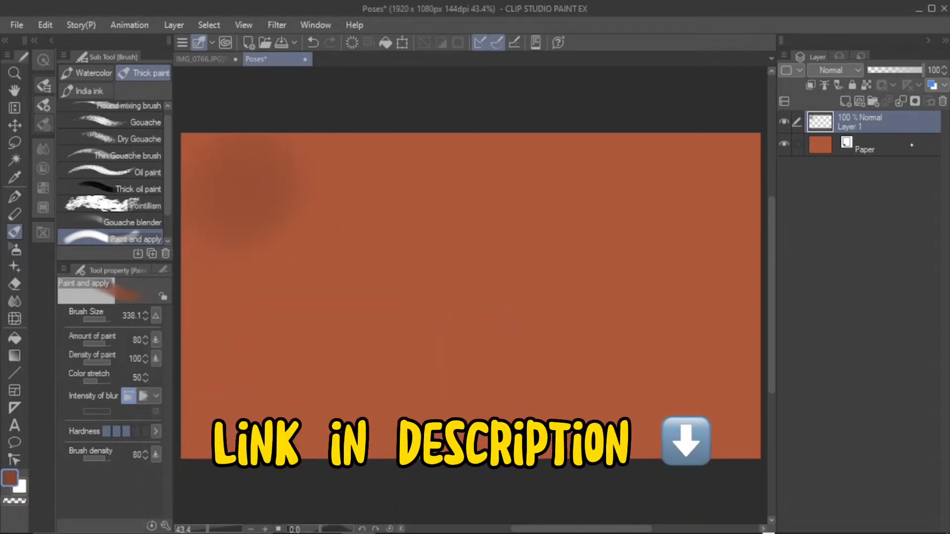
key("ctrl+minus")
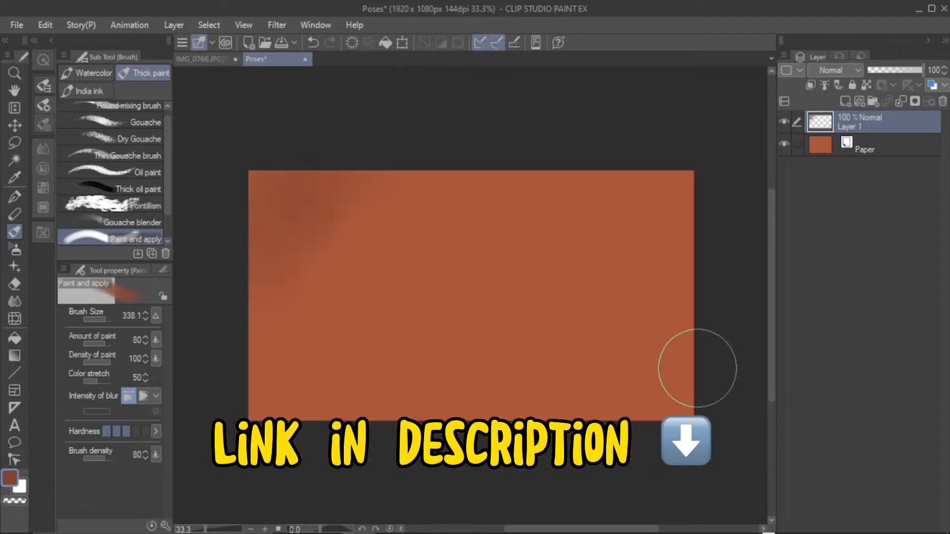
left_click_drag(696, 367, 712, 350)
left_click_drag(688, 195, 706, 244)
left_click_drag(610, 422, 693, 342)
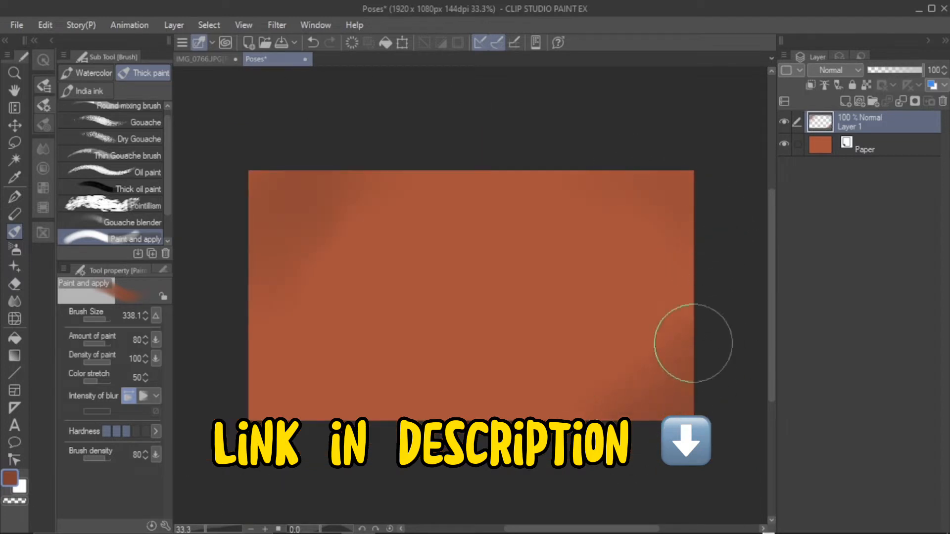
Reduce the brush size to 122.4 and deepen the shading in the corners and along the canvas's lower edge
left_click(103, 320)
mouse_move(236, 375)
left_mouse_down()
mouse_move(252, 398)
mouse_move(242, 352)
mouse_move(267, 426)
left_mouse_up()
mouse_move(634, 163)
left_mouse_down()
mouse_move(674, 205)
mouse_move(699, 290)
left_mouse_up()
left_click_drag(386, 392, 578, 368)
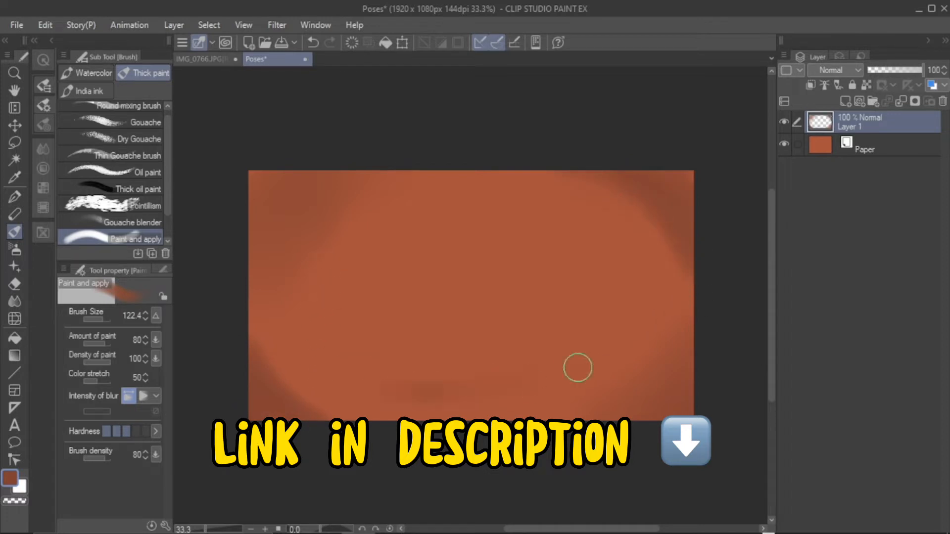
Soften the dark corner shading into the orange background with the Blend tool
left_click(15, 300)
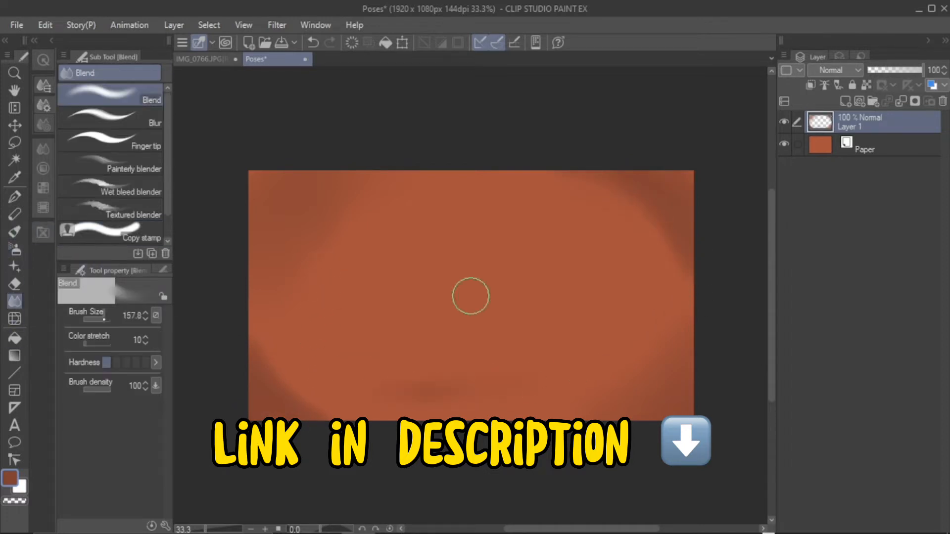
left_click_drag(601, 187, 659, 274)
left_click_drag(266, 383, 299, 410)
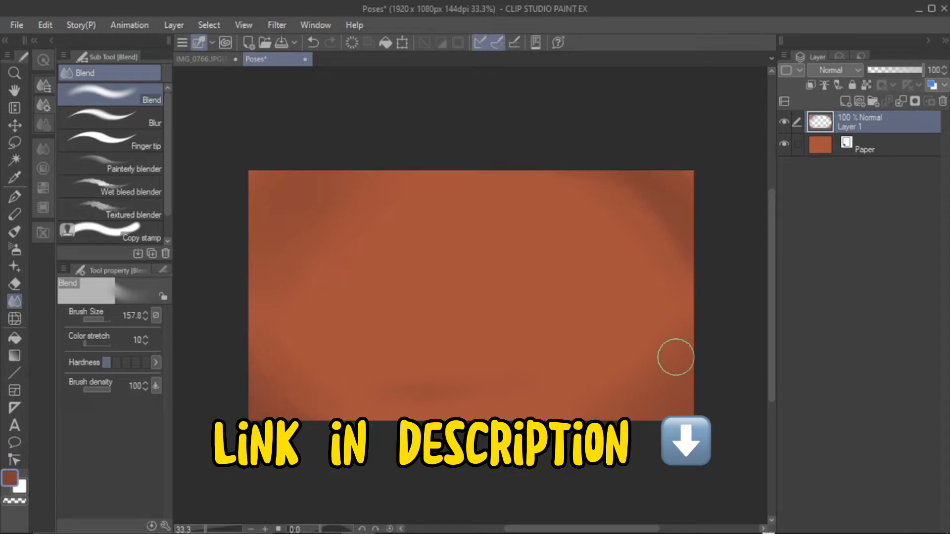
left_click_drag(627, 209, 645, 297)
Merge the shading layer into the Paper layer and add a new empty layer above it
left_click(901, 101)
left_click(846, 101)
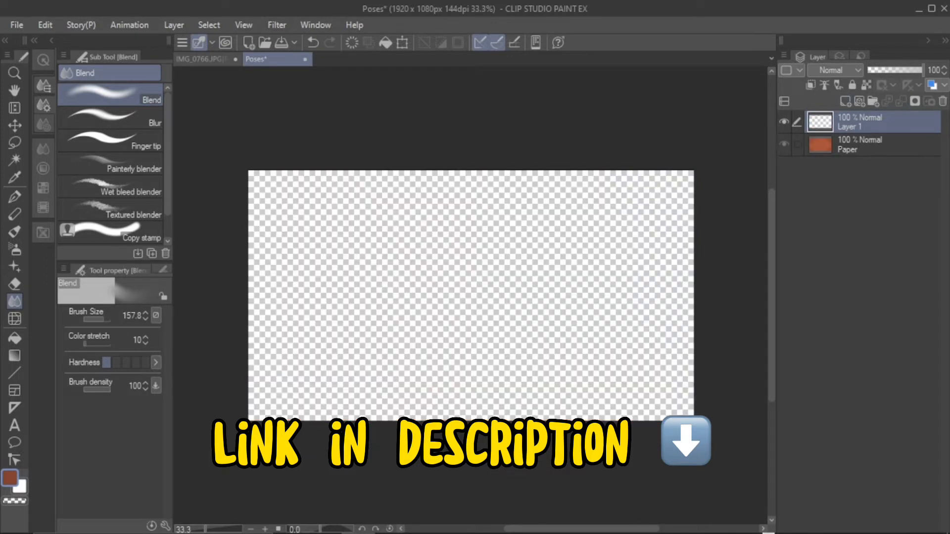
key("ctrl+s")
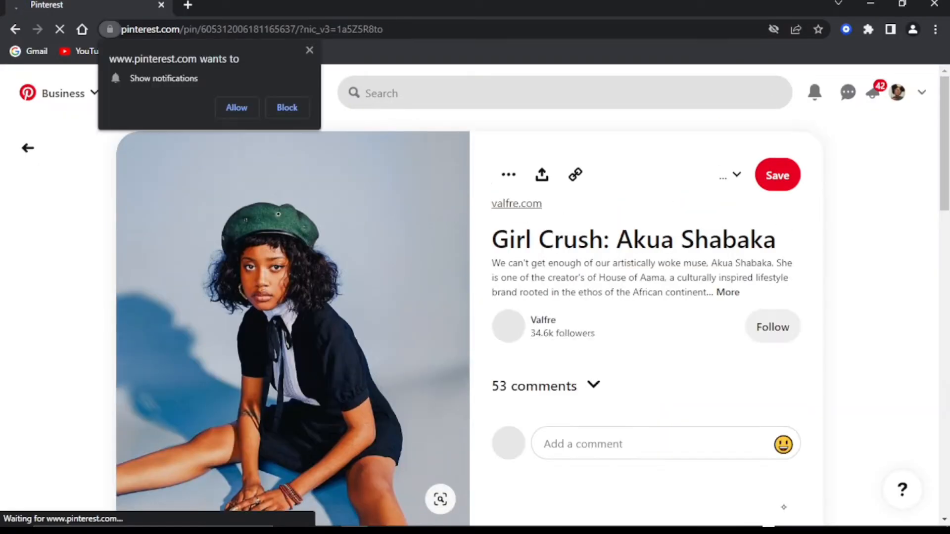
Copy the seated model's photo from the Pinterest pin, paste it into the Clip Studio Paint canvas, and place Layer 1 above it
right_click(343, 289)
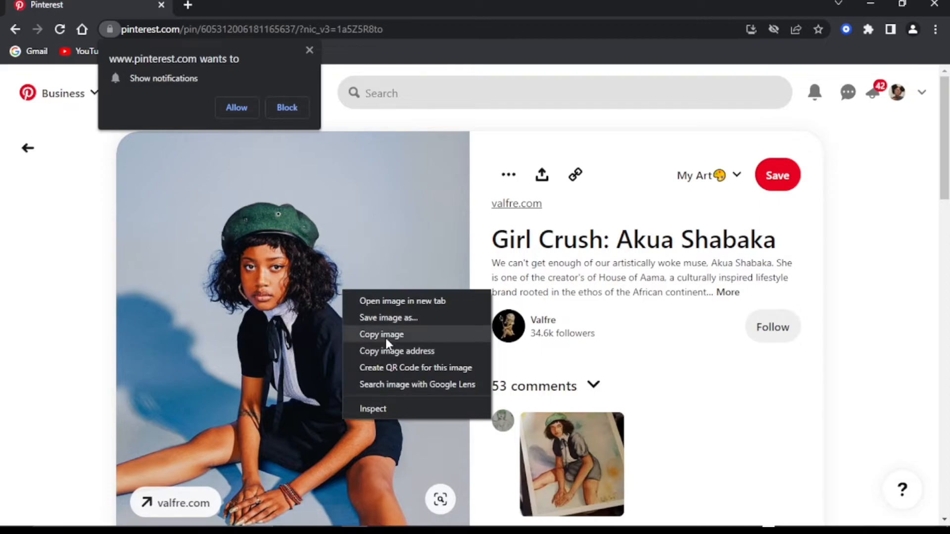
left_click(385, 335)
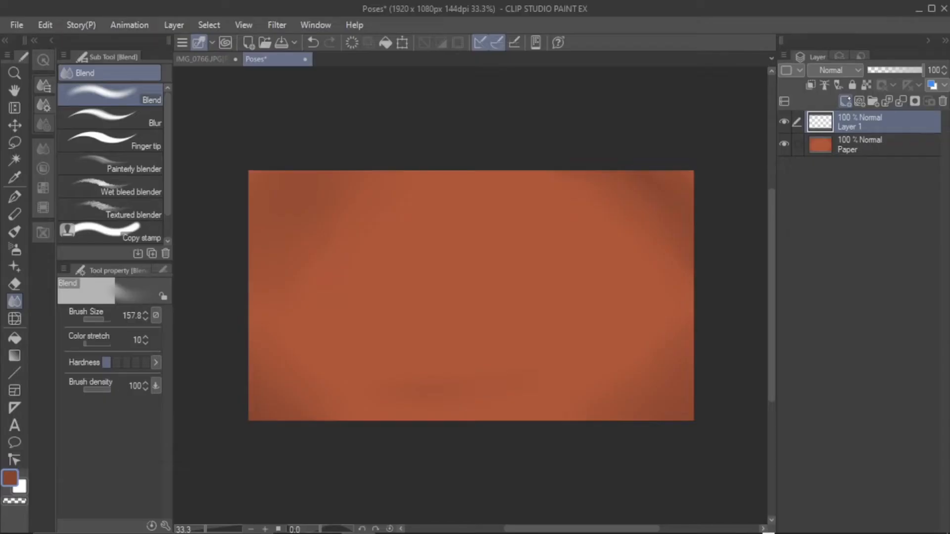
key("ctrl+v")
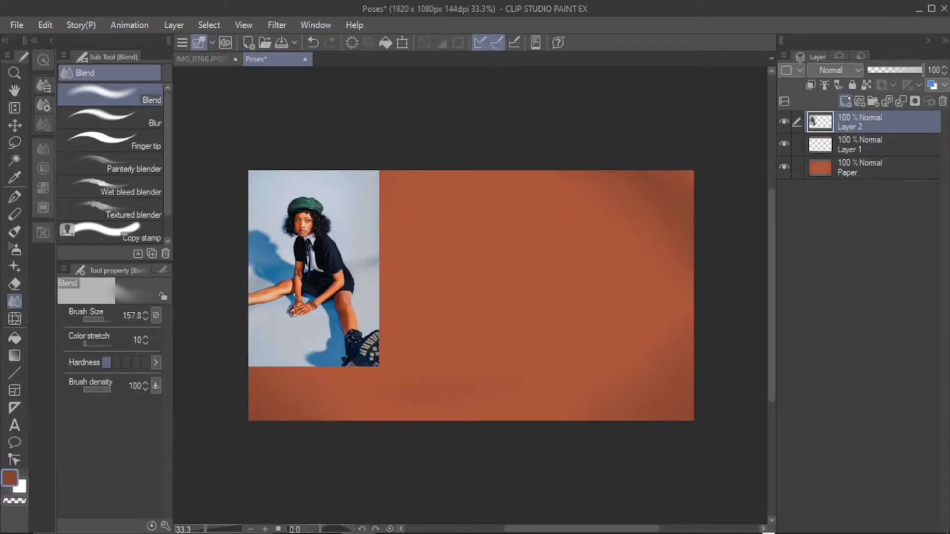
left_click_drag(875, 145, 876, 118)
Set up the G-pen with a brush size of 3.5 and black as the drawing colour
left_click(264, 530)
left_click_drag(537, 528, 512, 525)
left_click_drag(771, 307, 770, 281)
key("p")
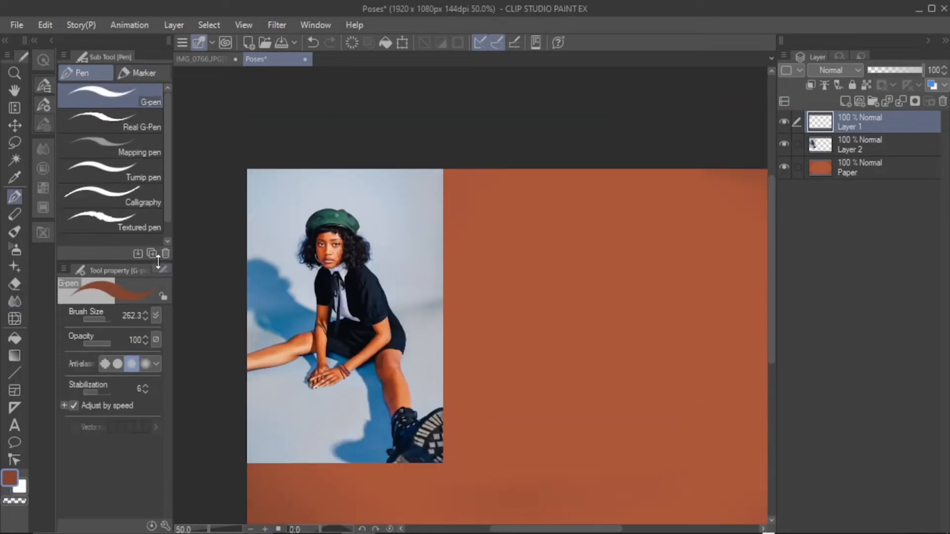
left_click(93, 320)
double_click(13, 475)
left_click(180, 487)
left_click(479, 305)
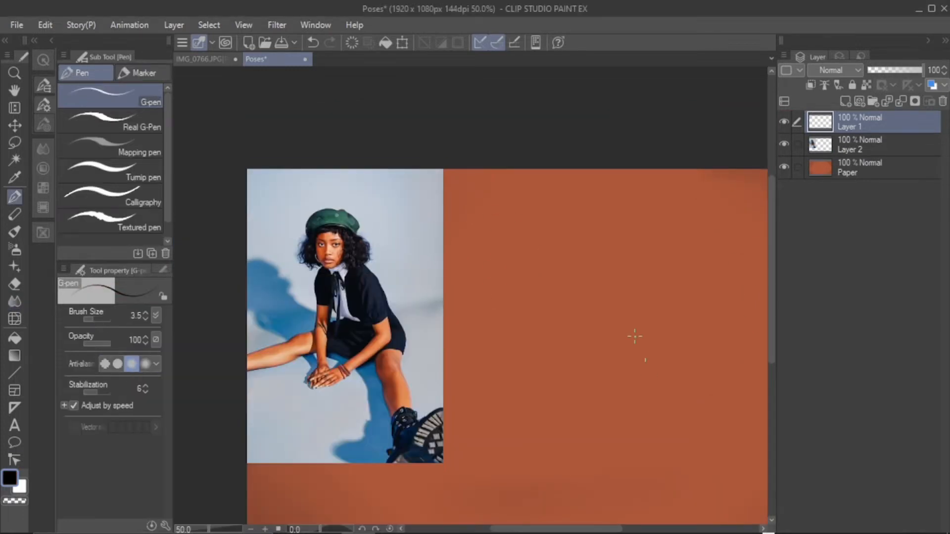
Undo the test pen stroke on the blank background and save the document
left_click_drag(589, 259, 547, 425)
key("ctrl+z")
left_click(17, 25)
left_click(77, 131)
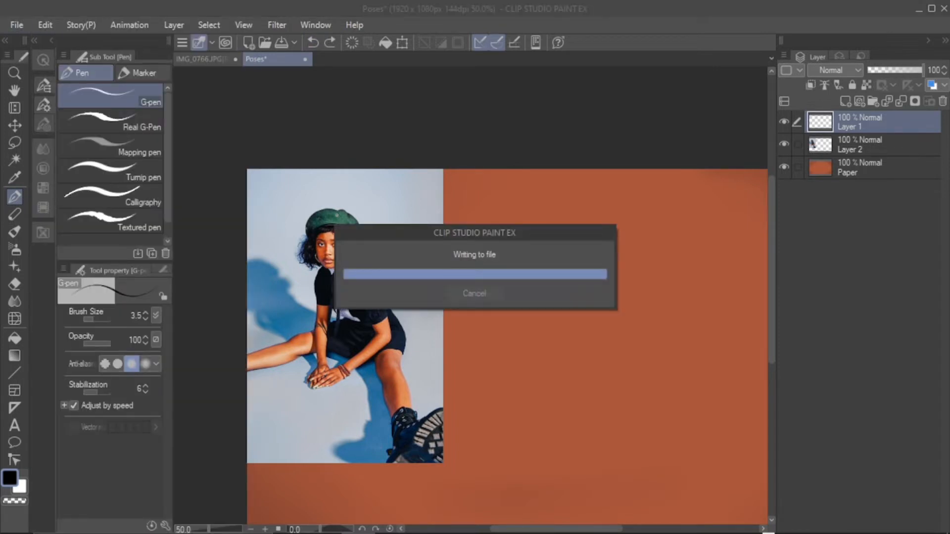
Change the pen's drawing colour to a strong medium blue
key("ctrl+plus")
key("ctrl+plus")
left_click_drag(771, 299, 771, 302)
left_click_drag(547, 529, 520, 529)
double_click(10, 478)
left_click(337, 418)
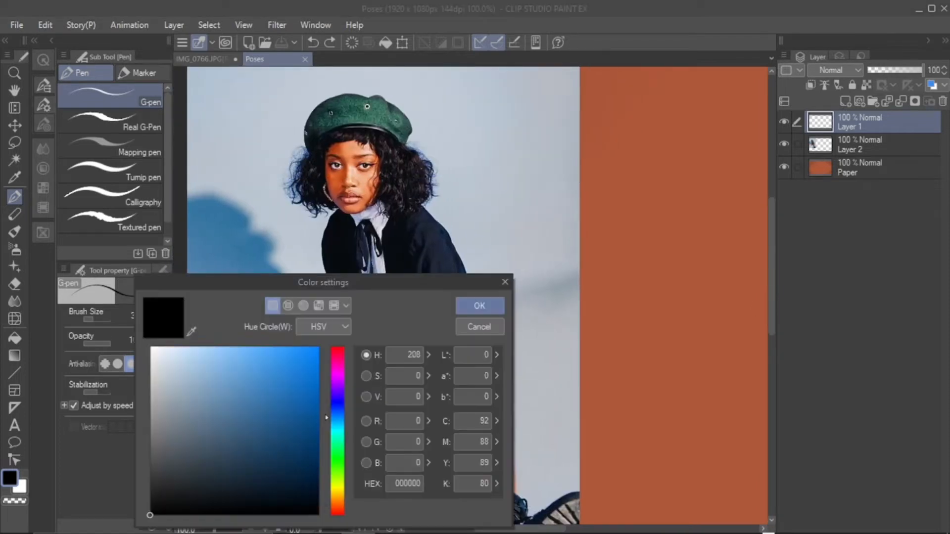
left_click(309, 387)
left_click(479, 305)
Trace the face oval, shoulder line, the arm with the bracelets and the clasped hands over the photo in blue
mouse_move(351, 134)
left_mouse_down()
mouse_move(376, 173)
mouse_move(346, 139)
left_mouse_up()
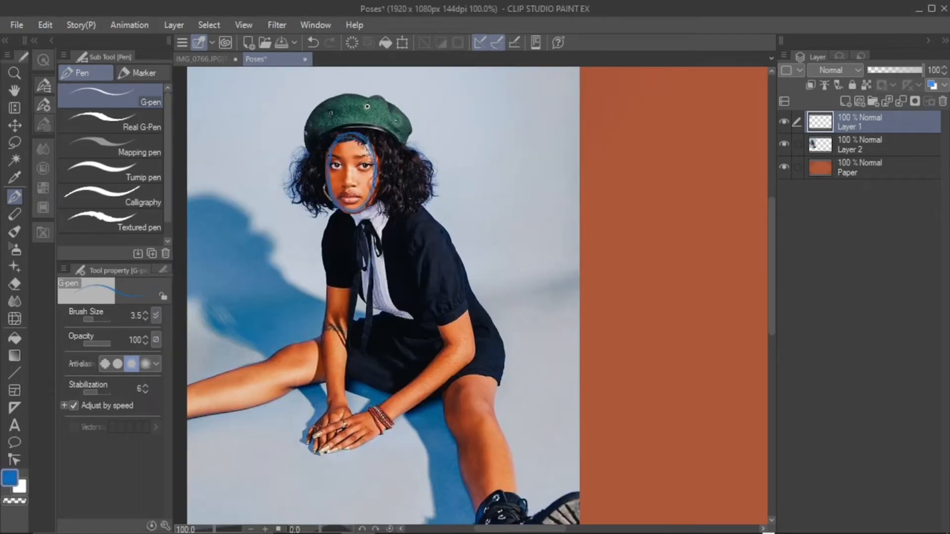
mouse_move(376, 214)
left_mouse_down()
mouse_move(433, 238)
mouse_move(442, 324)
mouse_move(470, 331)
left_mouse_up()
left_click_drag(465, 322, 451, 266)
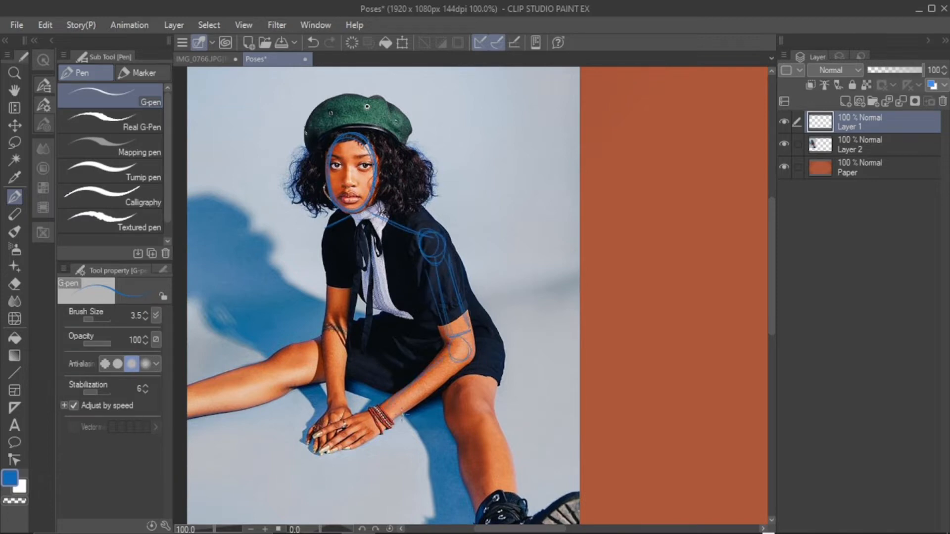
left_click_drag(327, 447, 386, 429)
Trace the tattooed arm over the photo, marking its shoulder and elbow joints with circles
mouse_move(325, 241)
left_mouse_down()
mouse_move(327, 281)
mouse_move(343, 228)
left_mouse_up()
left_click_drag(351, 263, 346, 324)
left_click_drag(324, 328, 342, 341)
Outline the torso down to the waist and the shorts over the photo
mouse_move(352, 258)
left_mouse_down()
mouse_move(367, 304)
mouse_move(426, 323)
mouse_move(428, 288)
left_mouse_up()
left_click_drag(375, 323, 348, 332)
left_click_drag(354, 379, 400, 360)
left_click_drag(407, 360, 422, 373)
Outline the hip, thigh, knee and shin of the leg that wears the visible boot
left_click_drag(438, 392, 458, 441)
mouse_move(457, 420)
left_mouse_down()
mouse_move(494, 412)
mouse_move(495, 425)
left_mouse_up()
mouse_move(497, 413)
left_mouse_down()
mouse_move(501, 376)
mouse_move(485, 329)
mouse_move(496, 353)
left_mouse_up()
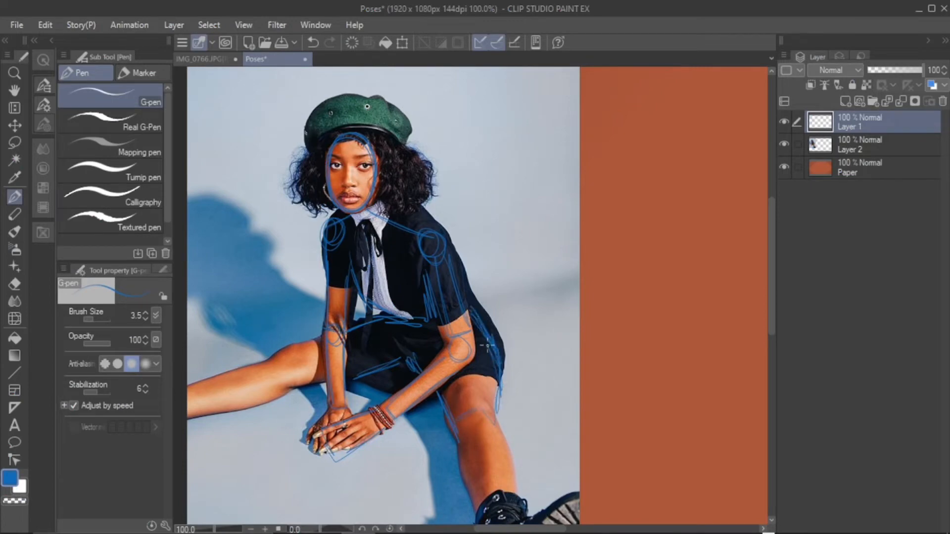
left_click_drag(448, 419, 474, 496)
left_click_drag(495, 420, 518, 497)
left_click_drag(510, 475, 490, 427)
Trace the outline of the boot and the outstretched leg that runs off the photo's edge
left_click_drag(771, 272, 771, 316)
left_click_drag(482, 368, 470, 456)
left_click_drag(473, 455, 556, 447)
left_click_drag(572, 399, 577, 368)
mouse_move(578, 350)
left_mouse_down()
mouse_move(535, 365)
mouse_move(514, 357)
left_mouse_up()
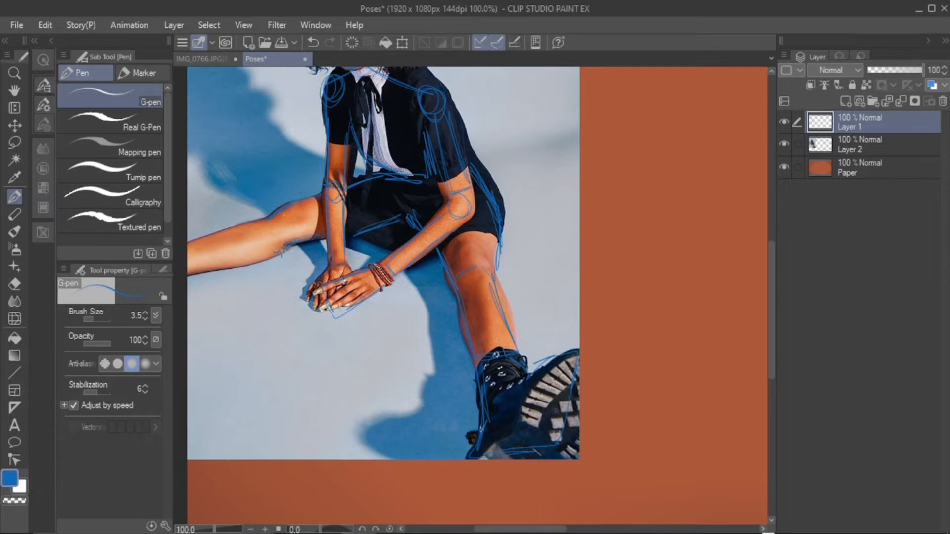
left_click_drag(282, 250, 255, 225)
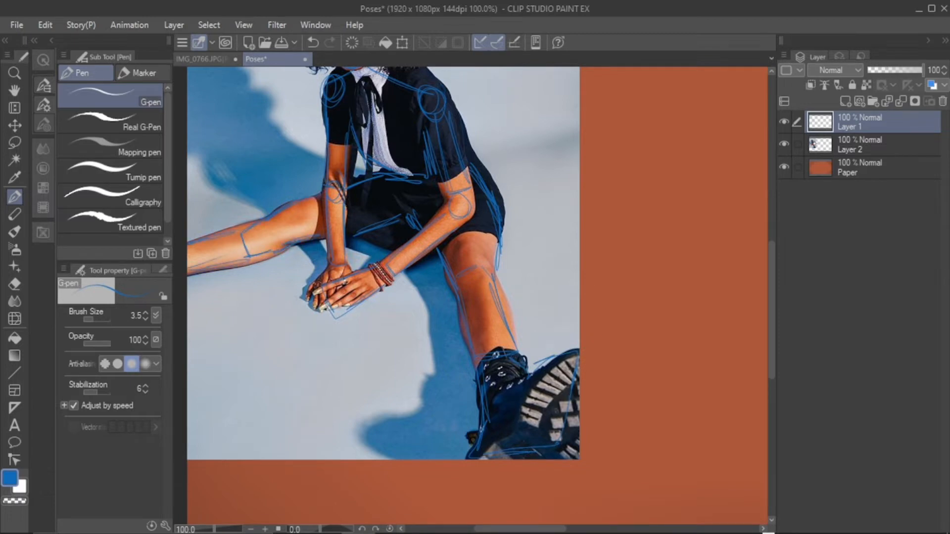
Switch the pen's drawing colour to red
left_click_drag(771, 312, 771, 280)
mouse_move(350, 84)
left_mouse_down()
mouse_move(352, 154)
mouse_move(396, 134)
left_mouse_up()
left_click(313, 43)
left_click(313, 42)
double_click(10, 479)
mouse_move(337, 372)
left_mouse_down()
mouse_move(337, 348)
mouse_move(316, 381)
left_mouse_up()
left_click(480, 306)
Draw red centre lines down the face and torso, with cross guidelines at the eyes and across the ribcage
left_click_drag(351, 85, 359, 178)
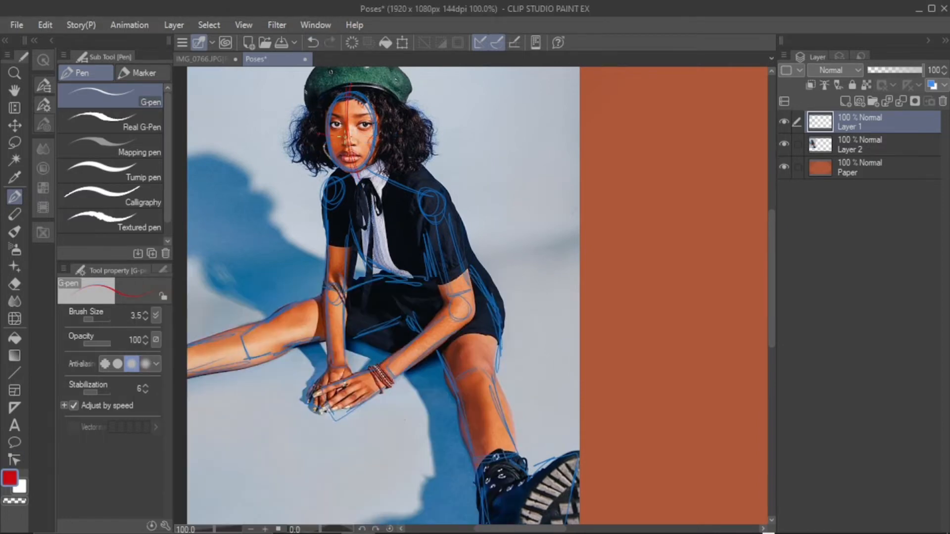
key("ctrl+z")
mouse_move(327, 143)
left_mouse_down()
mouse_move(397, 128)
mouse_move(318, 126)
left_mouse_up()
left_click_drag(358, 184, 419, 292)
left_click_drag(321, 241, 463, 247)
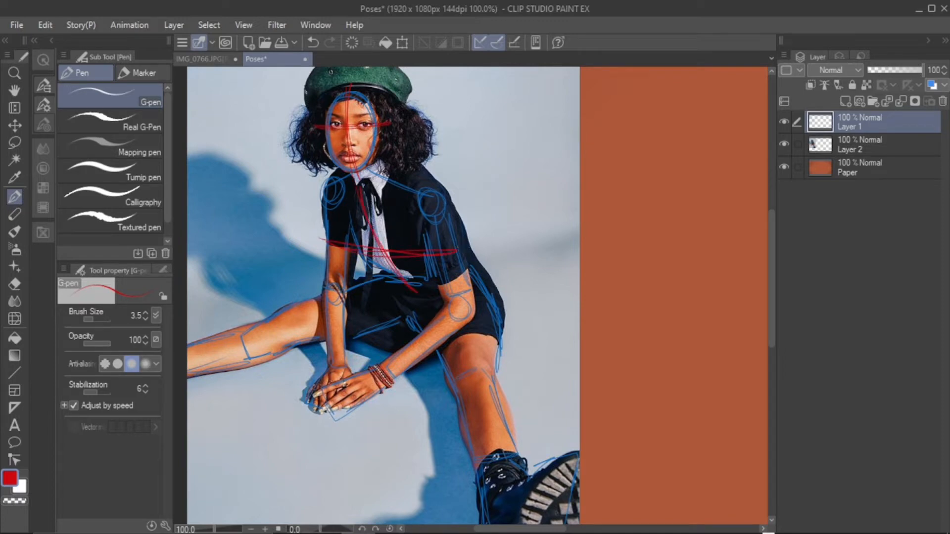
Add a new layer above the tracing layer and set the drawing colour back to black
left_click(249, 530)
left_click(250, 530)
left_click(14, 125)
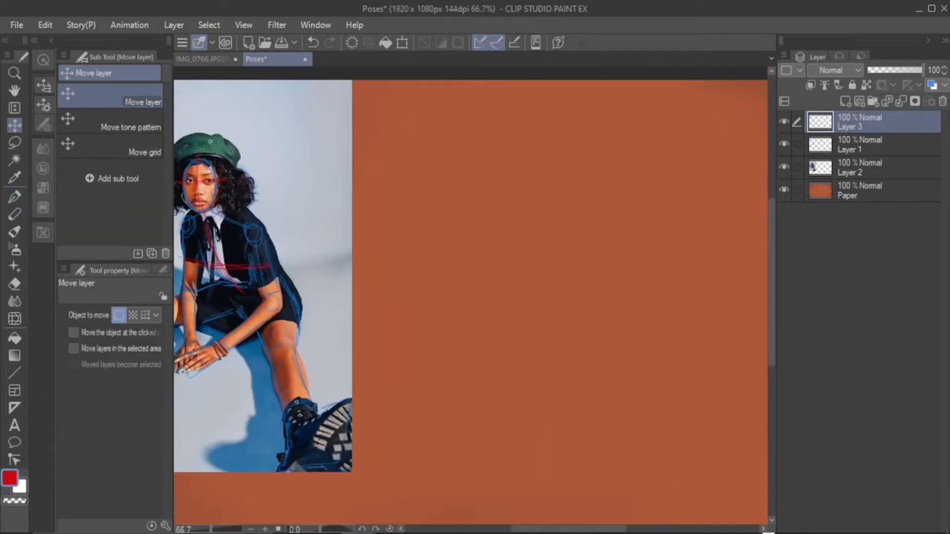
double_click(10, 478)
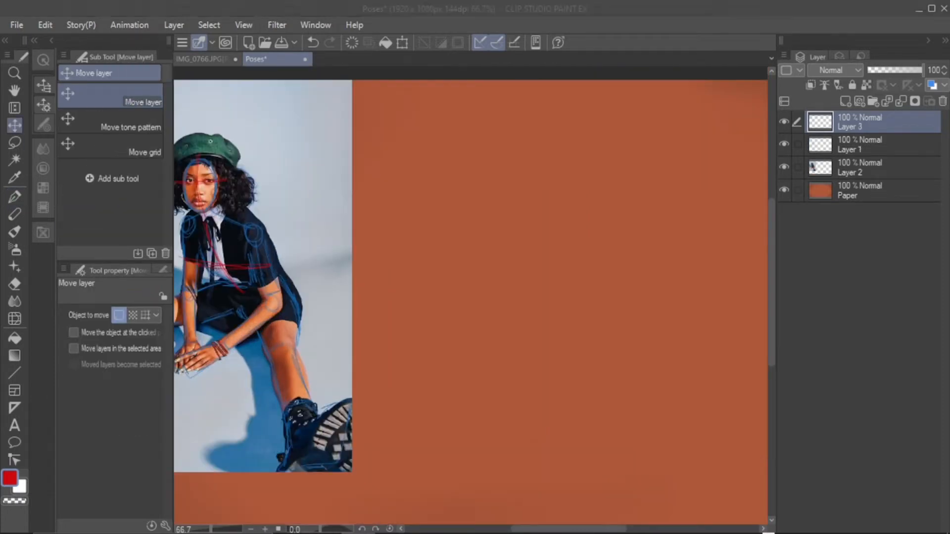
left_click(161, 502)
left_click(479, 306)
Sketch the head oval, round-jointed shoulders, torso and bent arm with the G-pen on the empty area beside the photo
left_click(15, 197)
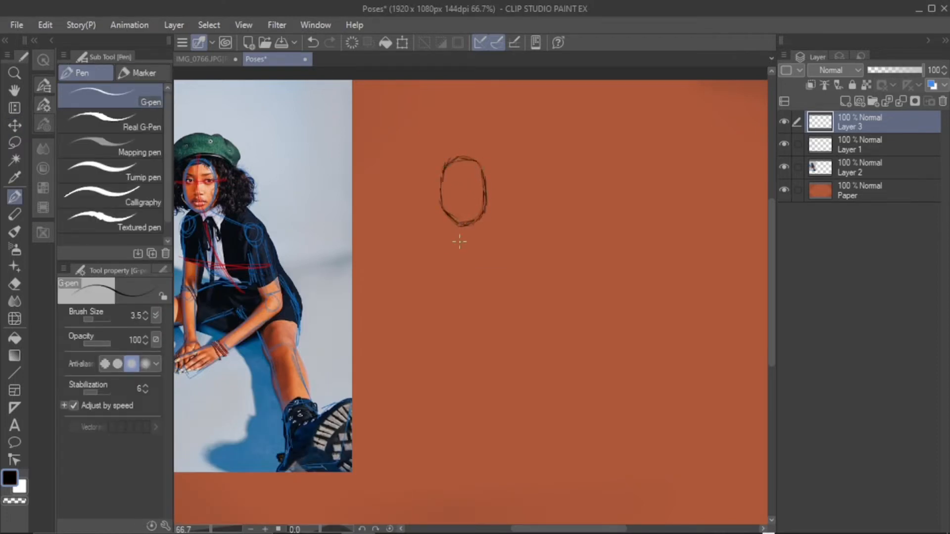
mouse_move(445, 232)
left_mouse_down()
mouse_move(490, 237)
mouse_move(521, 253)
left_mouse_up()
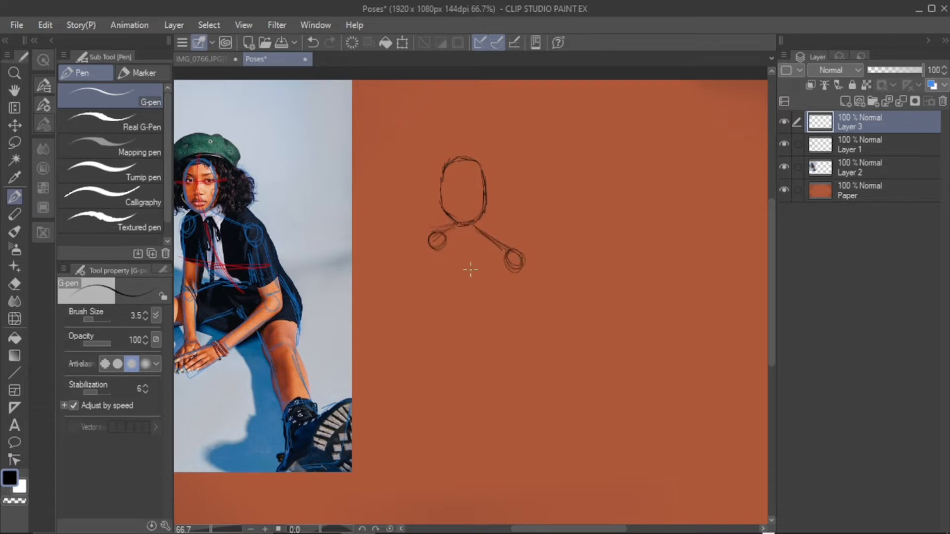
mouse_move(448, 281)
left_mouse_down()
mouse_move(464, 293)
mouse_move(499, 292)
mouse_move(492, 287)
mouse_move(500, 298)
mouse_move(482, 311)
mouse_move(450, 284)
mouse_move(462, 309)
mouse_move(497, 311)
mouse_move(499, 288)
mouse_move(520, 282)
mouse_move(508, 272)
mouse_move(507, 314)
mouse_move(508, 300)
mouse_move(529, 314)
mouse_move(524, 283)
mouse_move(527, 323)
mouse_move(452, 364)
mouse_move(513, 344)
mouse_move(531, 328)
mouse_move(466, 377)
left_mouse_up()
Sketch the second arm hanging straight with an elbow circle, and add the hip lines below the torso
left_click_drag(433, 251, 425, 281)
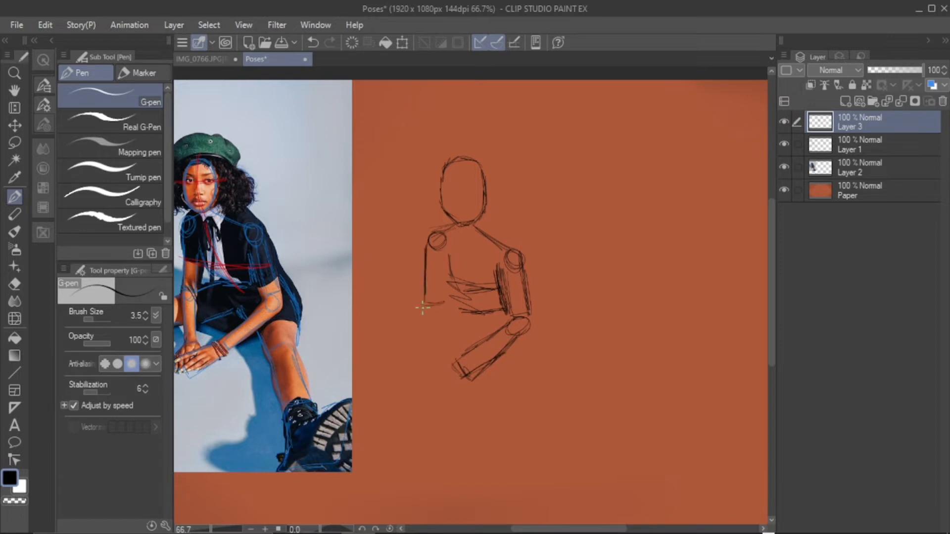
left_click_drag(448, 245, 425, 369)
left_click_drag(439, 317, 438, 360)
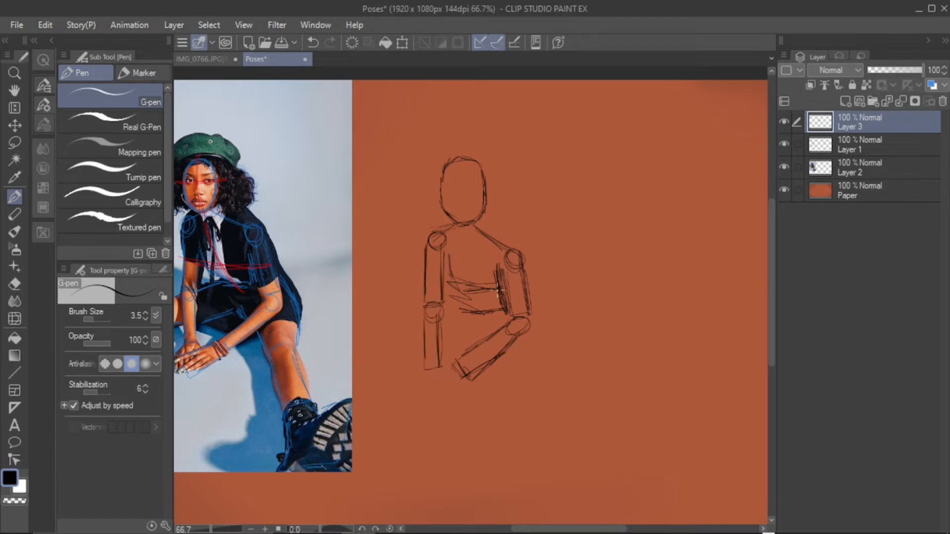
left_click_drag(466, 310, 438, 319)
Redraw the second forearm angled inward toward the other hand and erase the old vertical forearm lines
left_click_drag(531, 529, 517, 529)
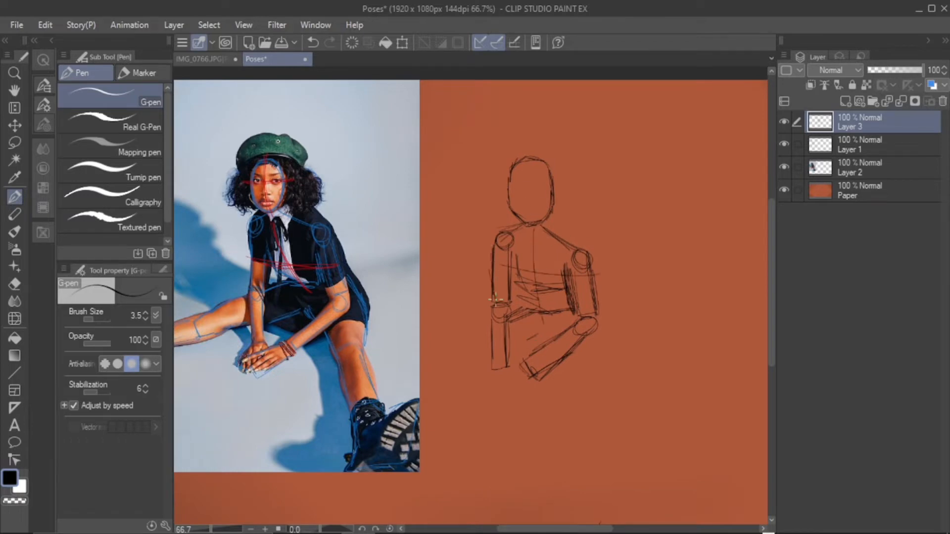
mouse_move(499, 314)
left_mouse_down()
mouse_move(521, 361)
mouse_move(531, 360)
left_mouse_up()
key("e")
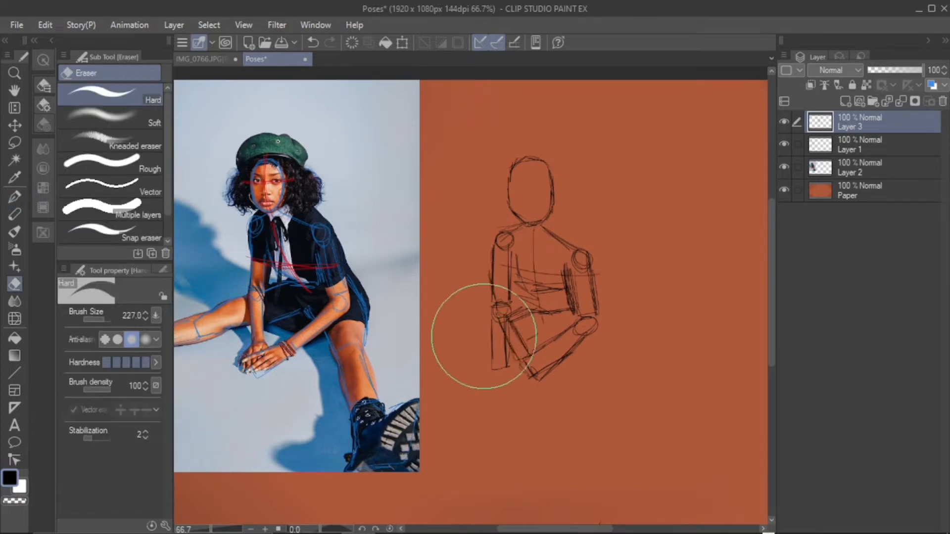
left_click_drag(487, 326, 507, 358)
key("p")
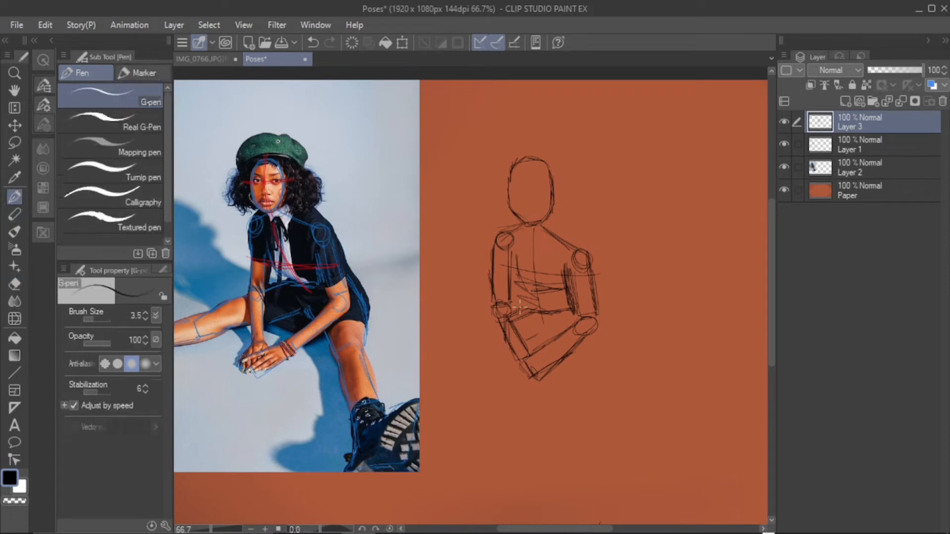
Sketch the outstretched leg with a knee circle, extending from the hips over the photo's edge
mouse_move(494, 324)
left_mouse_down()
mouse_move(460, 342)
mouse_move(467, 372)
mouse_move(451, 365)
mouse_move(408, 378)
left_mouse_up()
left_click_drag(451, 354, 398, 384)
left_click_drag(405, 380, 410, 398)
mouse_move(409, 397)
left_mouse_down()
mouse_move(448, 382)
mouse_move(414, 395)
left_mouse_up()
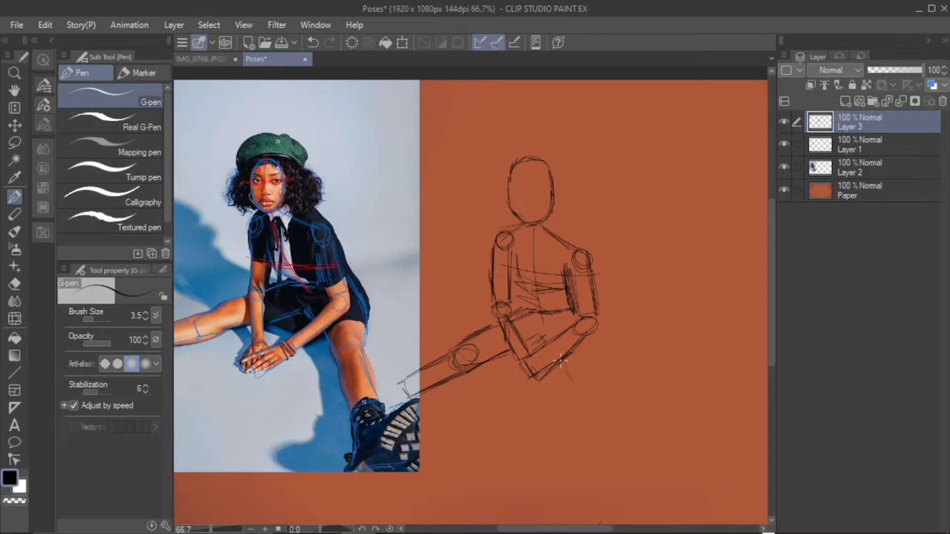
Sketch the other leg reaching down from the hip, with a knee circle and a boxed-off shin
mouse_move(586, 334)
left_mouse_down()
mouse_move(611, 389)
mouse_move(585, 418)
mouse_move(592, 443)
left_mouse_up()
left_click_drag(598, 400, 601, 442)
left_click_drag(604, 449, 636, 440)
left_click_drag(609, 390, 629, 441)
left_click_drag(613, 391, 633, 443)
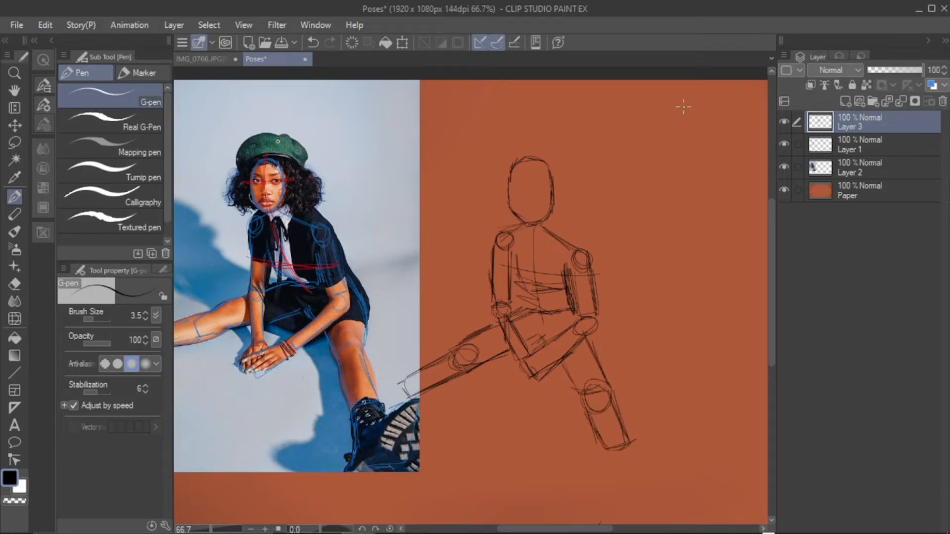
Add a vertical centre line and a horizontal eye line to the sketched head
left_click_drag(528, 151, 530, 222)
left_click_drag(495, 188, 561, 184)
key("ctrl+z")
left_click_drag(499, 188, 564, 185)
Block in the clasped hands as a simple box shape and strengthen the forearm and shoulder lines
left_click_drag(495, 373, 510, 394)
left_click_drag(509, 394, 536, 379)
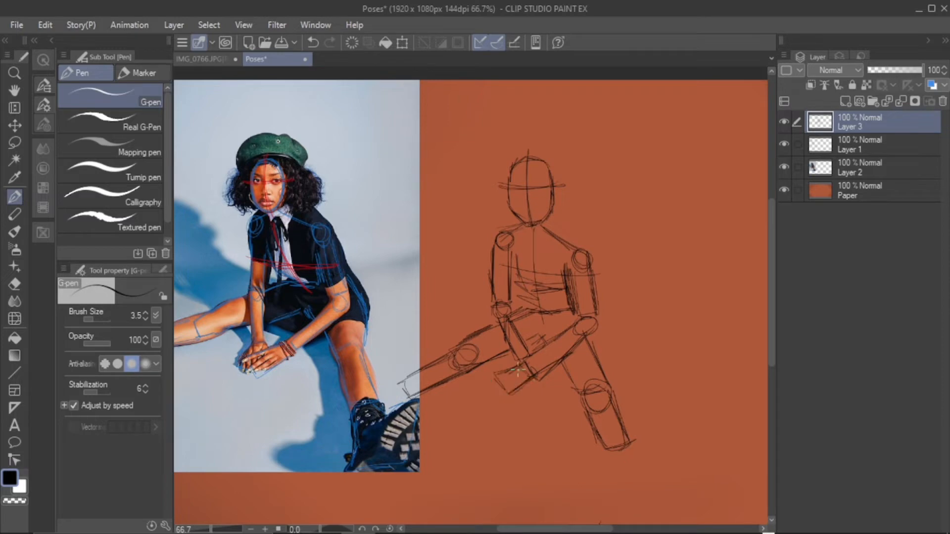
left_click_drag(501, 327, 514, 367)
left_click_drag(507, 370, 574, 320)
mouse_move(544, 378)
left_mouse_down()
mouse_move(581, 327)
mouse_move(574, 333)
left_mouse_up()
left_click_drag(536, 228, 581, 251)
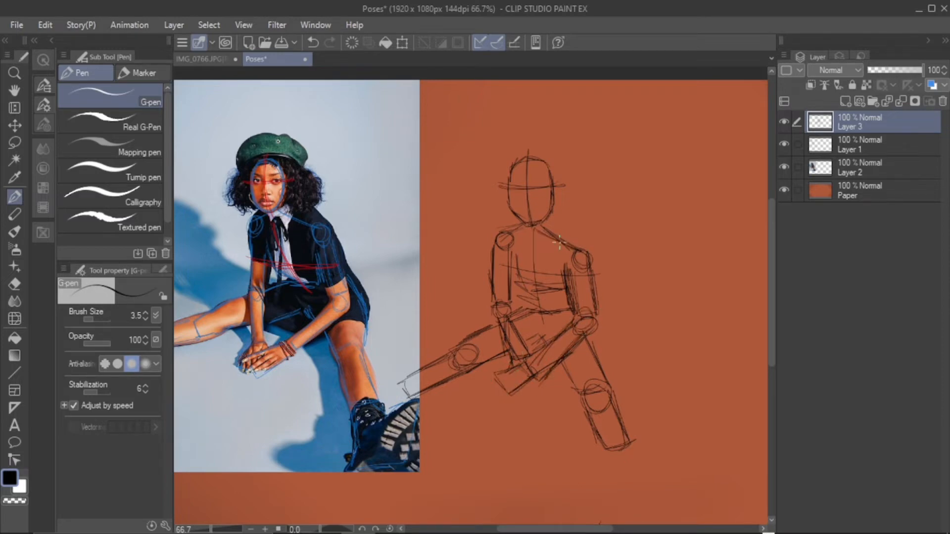
left_click_drag(503, 239, 575, 252)
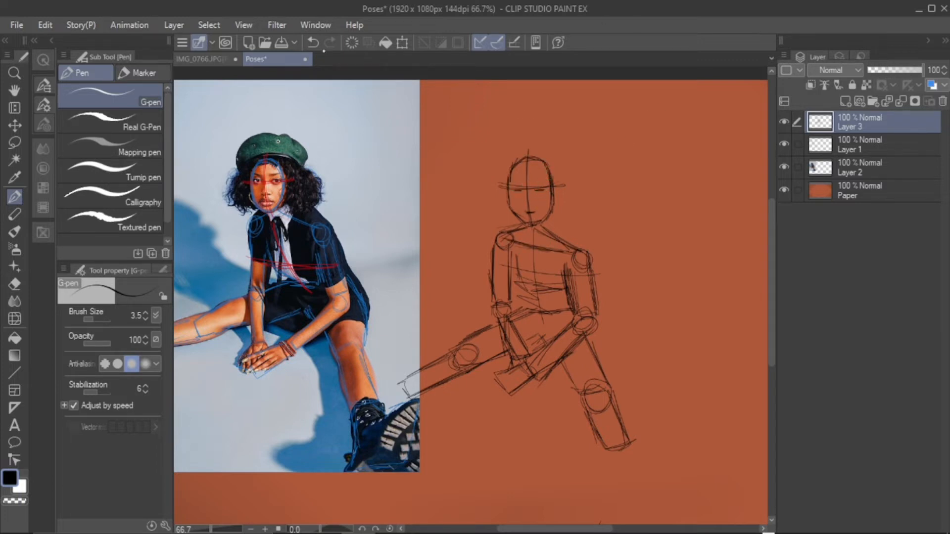
Undo the latest facial and torso marks, and draw a dark curved waistline at the base of the sketched torso
left_click(313, 42)
mouse_move(514, 252)
left_mouse_down()
mouse_move(532, 303)
mouse_move(538, 296)
left_mouse_up()
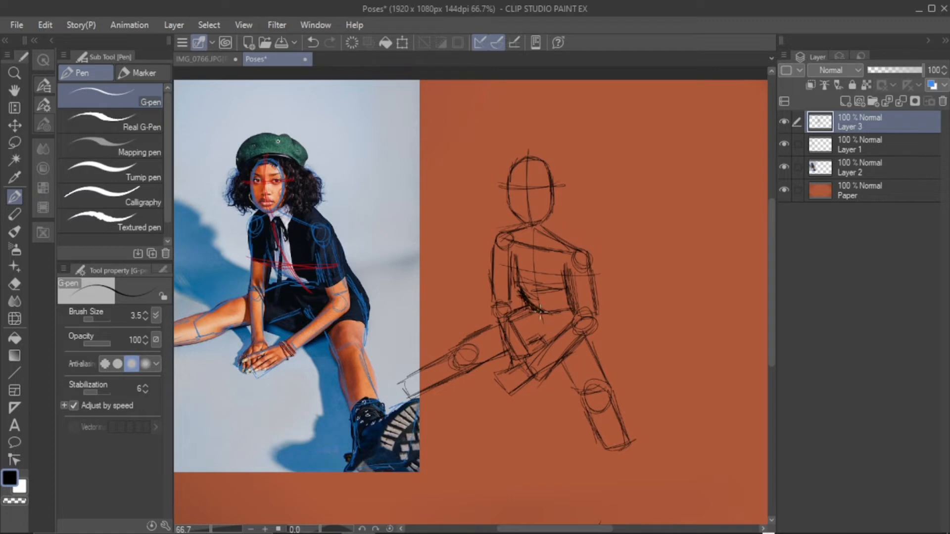
left_click_drag(596, 359, 598, 359)
left_click(313, 43)
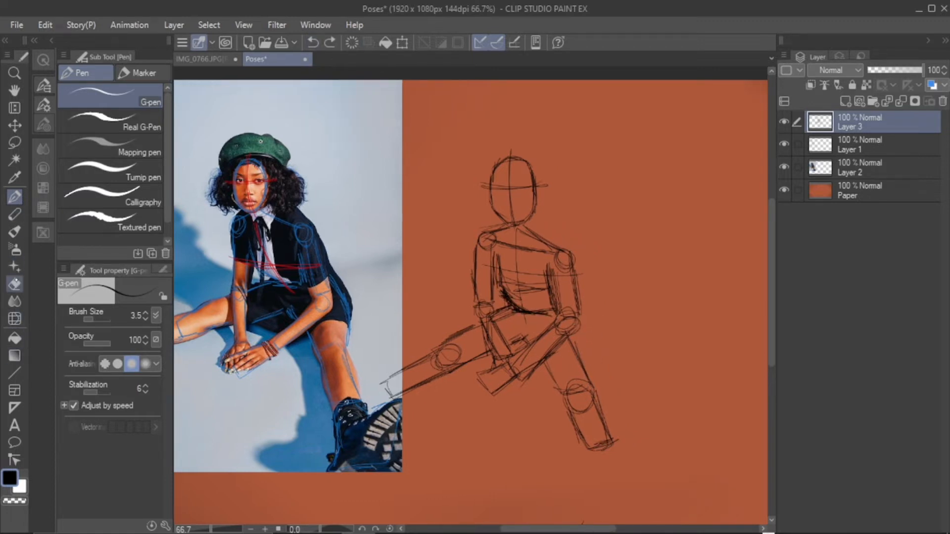
Try shading the sketched hips with the Paint and apply brush at size 20.7
left_click(15, 231)
left_click(96, 320)
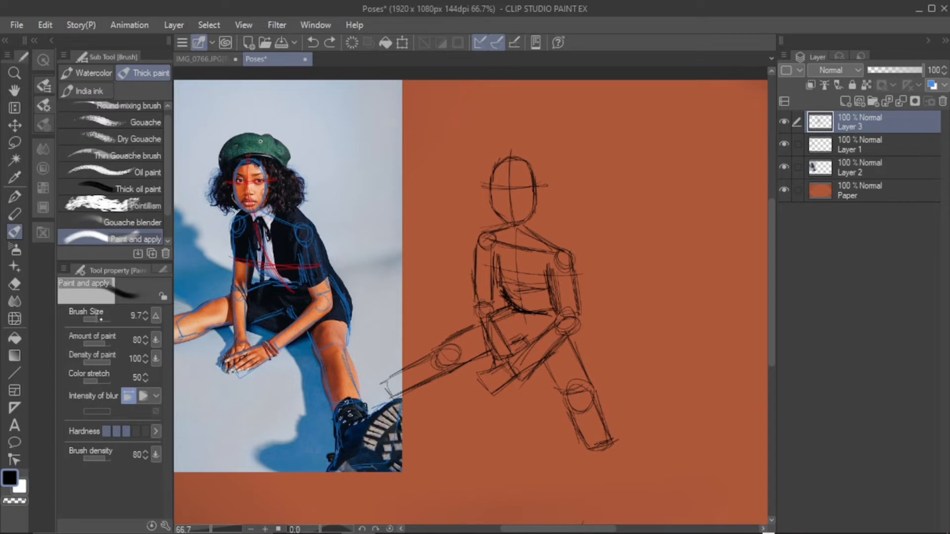
left_click(99, 320)
mouse_move(524, 346)
left_mouse_down()
mouse_move(539, 321)
mouse_move(544, 327)
mouse_move(525, 332)
mouse_move(520, 314)
left_mouse_up()
left_click(313, 42)
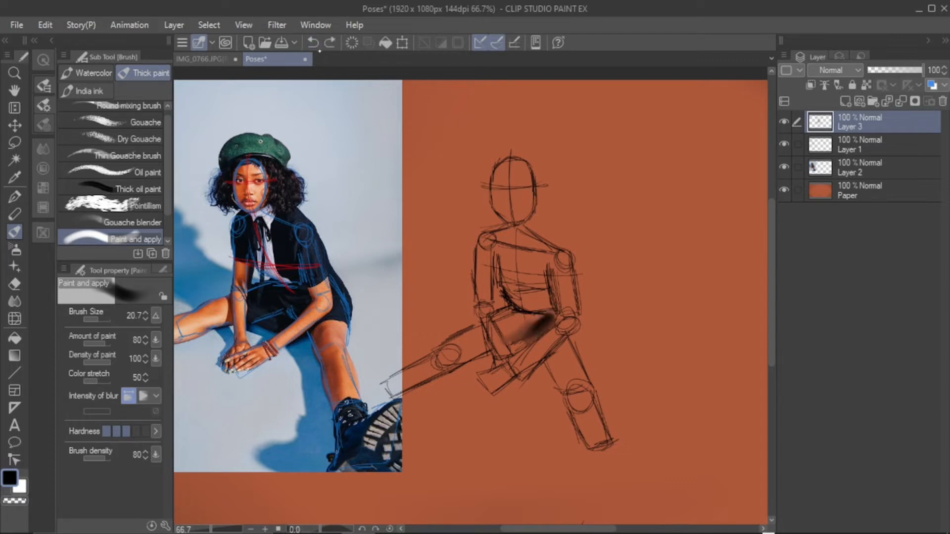
left_click(313, 43)
Try the Dry Gouache, Gouache and Gouache blender brushes for shading the torso sketch
scroll(114, 173, "up", 1)
left_click(144, 144)
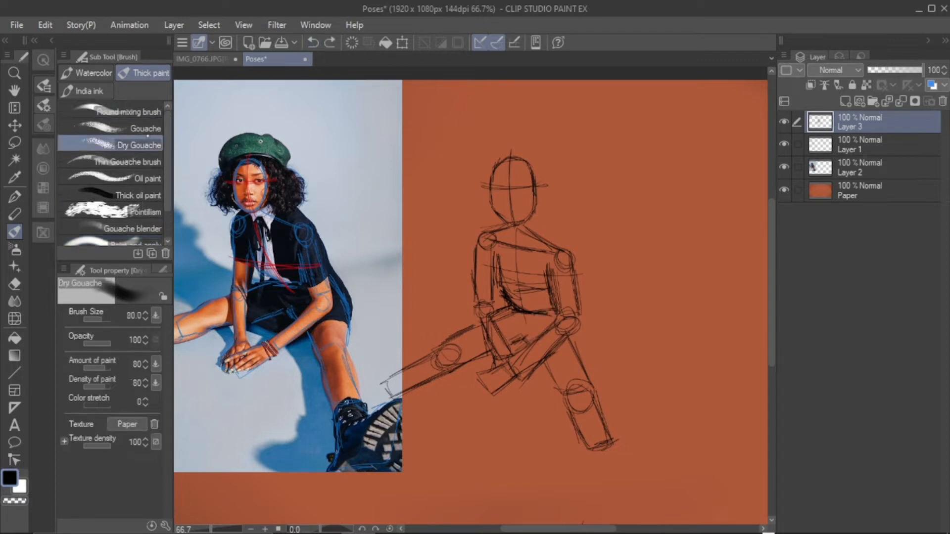
left_click(144, 128)
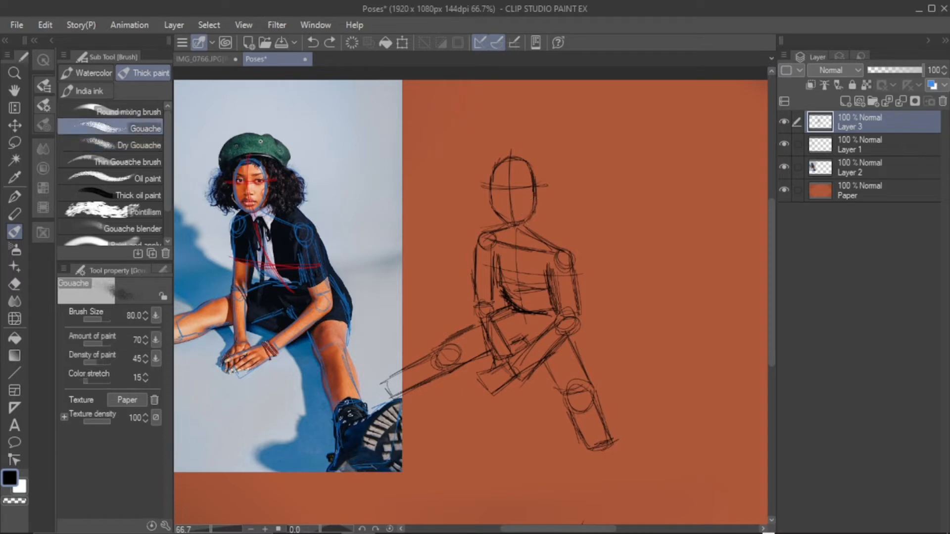
left_click(133, 228)
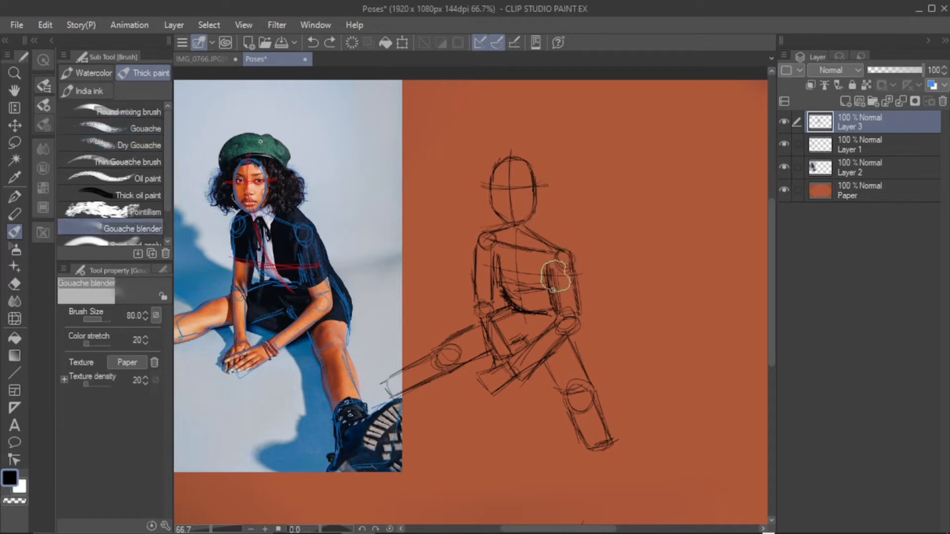
left_click_drag(551, 278, 552, 297)
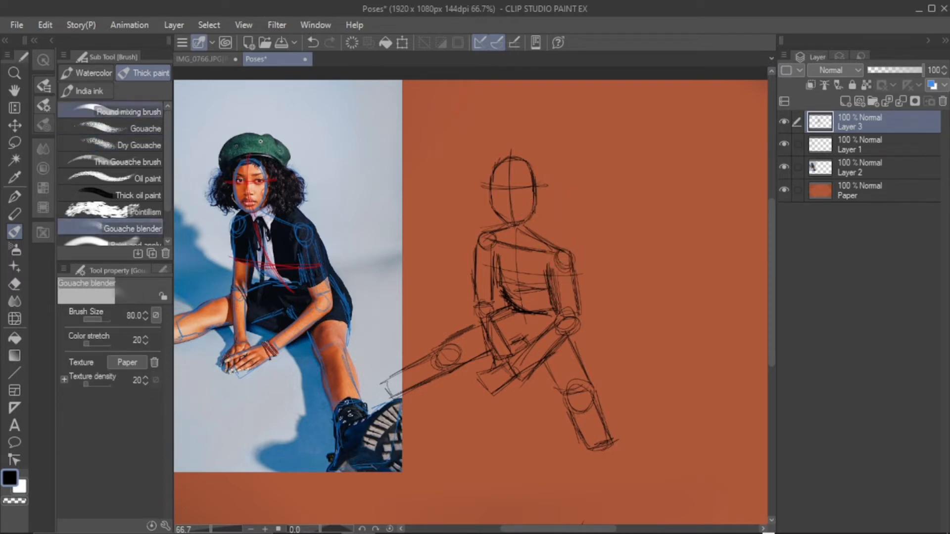
Shade the sketched torso, arms and hips with the Soft bleed watercolor brush
left_click(88, 73)
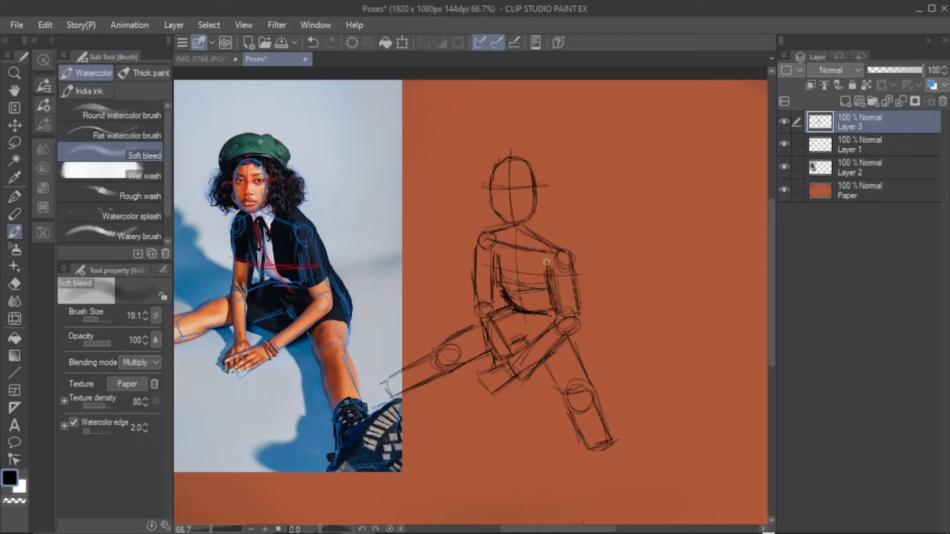
left_click_drag(550, 321, 526, 335)
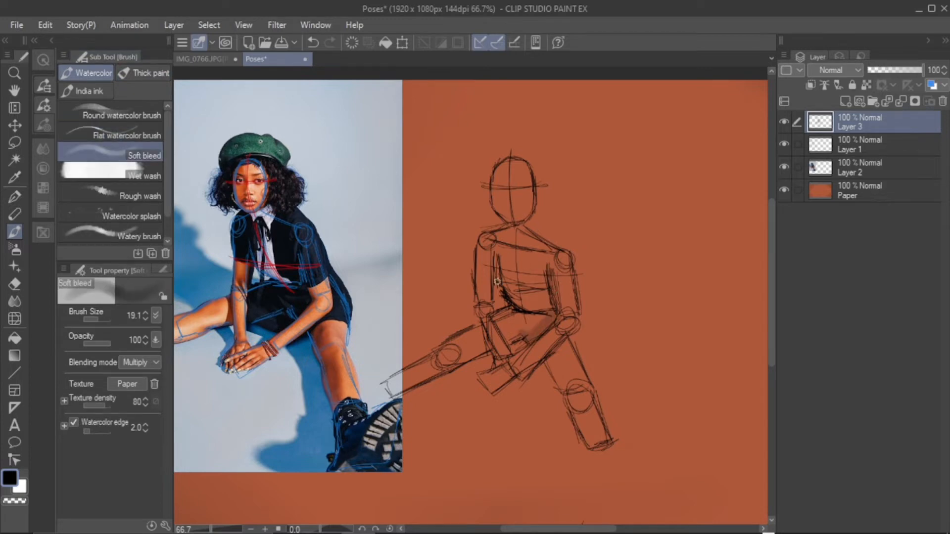
mouse_move(497, 281)
left_mouse_down()
mouse_move(495, 337)
mouse_move(493, 256)
left_mouse_up()
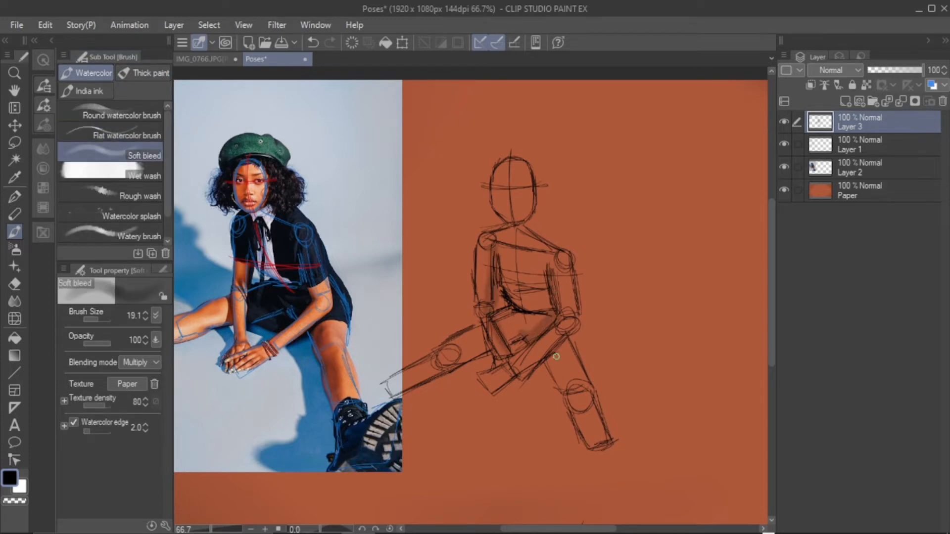
mouse_move(512, 339)
left_mouse_down()
mouse_move(505, 321)
mouse_move(542, 316)
mouse_move(502, 255)
mouse_move(557, 306)
left_mouse_up()
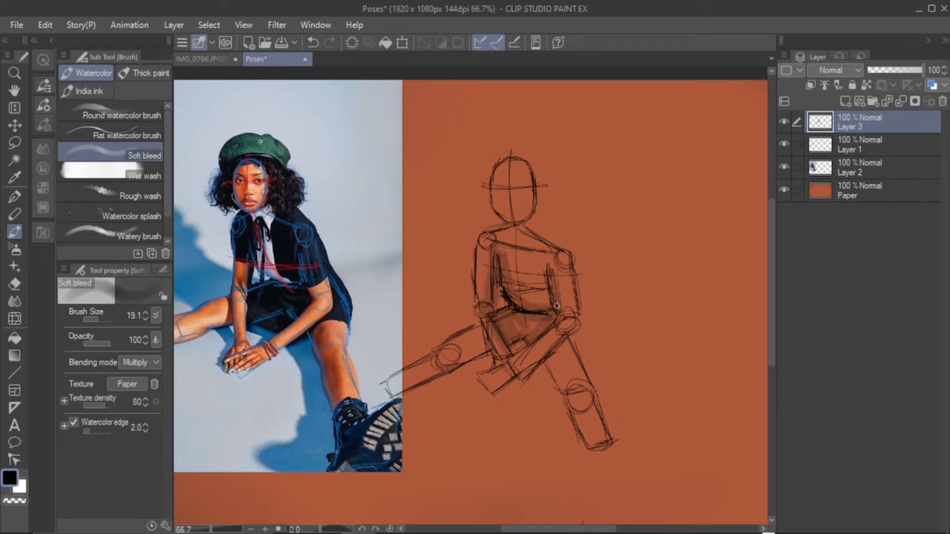
Shade both sketched legs, the face and the neck with the Soft bleed brush
mouse_move(571, 349)
left_mouse_down()
mouse_move(562, 394)
mouse_move(549, 356)
mouse_move(574, 416)
mouse_move(602, 451)
left_mouse_up()
mouse_move(490, 348)
left_mouse_down()
mouse_move(452, 367)
mouse_move(486, 319)
mouse_move(392, 378)
left_mouse_up()
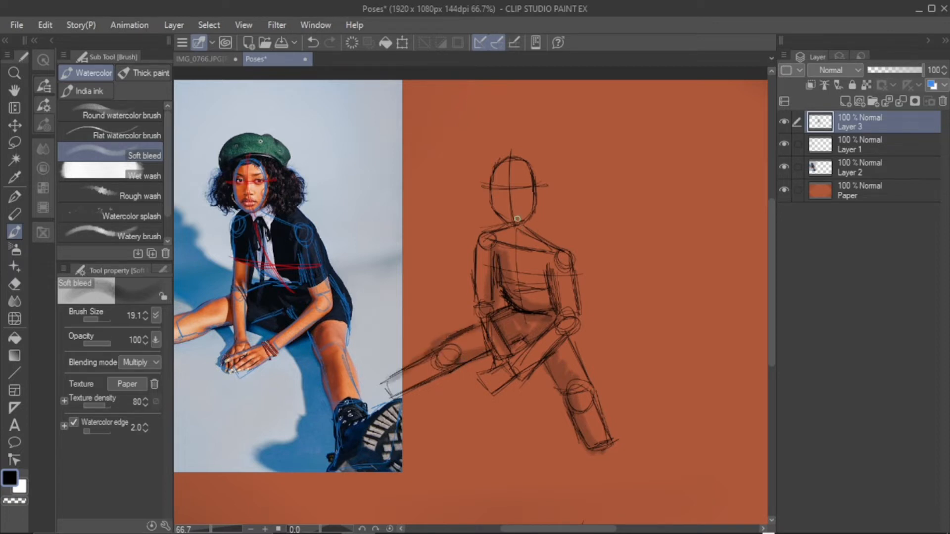
mouse_move(504, 186)
left_mouse_down()
mouse_move(512, 207)
mouse_move(518, 193)
mouse_move(530, 213)
mouse_move(483, 239)
mouse_move(509, 229)
mouse_move(544, 237)
left_mouse_up()
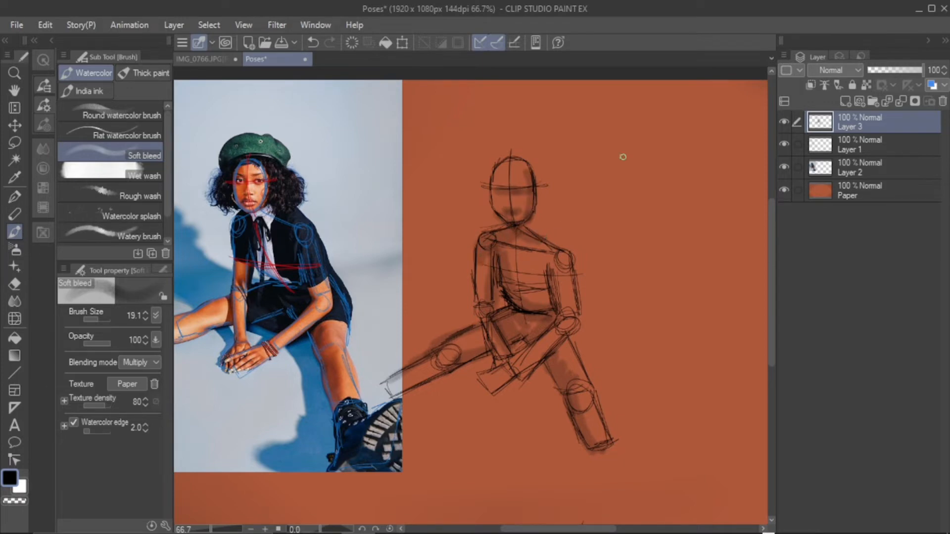
mouse_move(397, 384)
left_mouse_down()
mouse_move(401, 394)
mouse_move(431, 388)
left_mouse_up()
Erase the stray mark below the figure and darken the Soft bleed shading between the torso and the arm
key("ctrl+minus")
key("e")
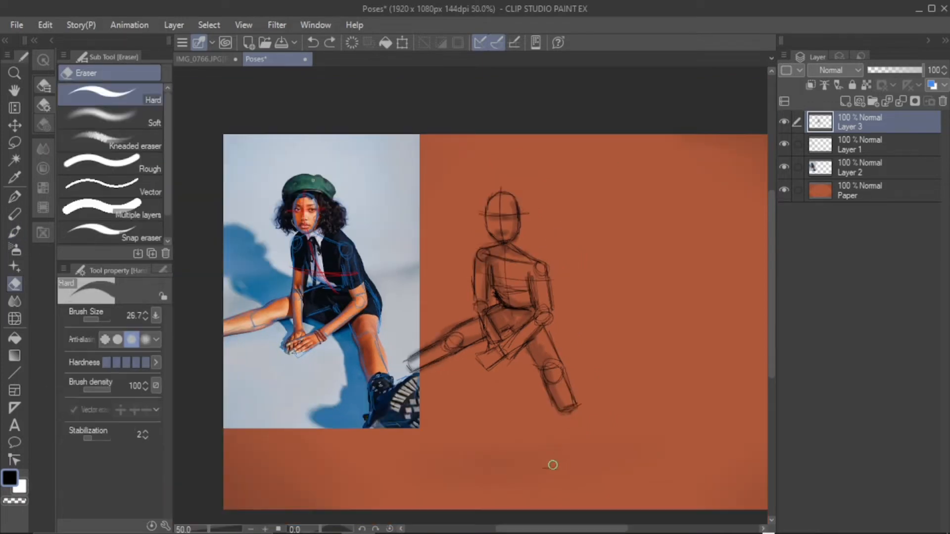
left_click(15, 196)
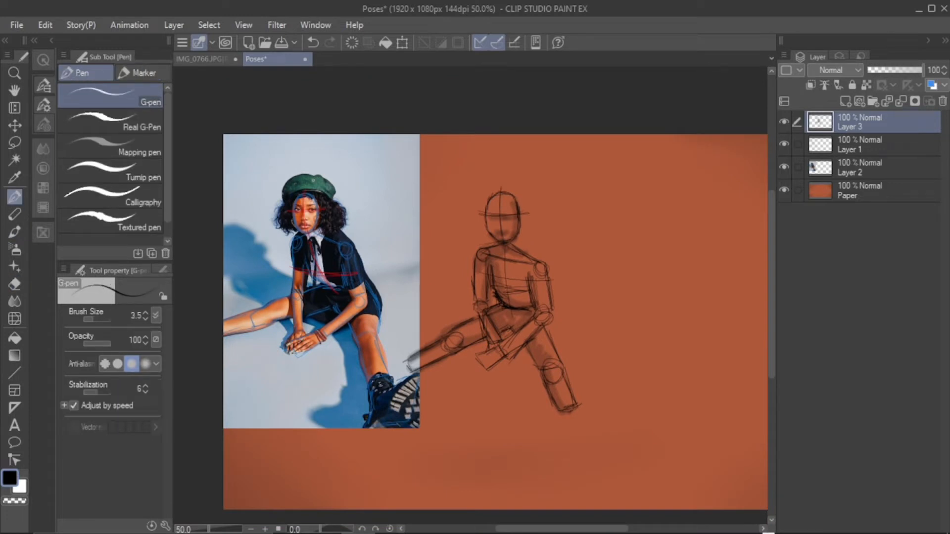
key("b")
left_click_drag(539, 315, 542, 279)
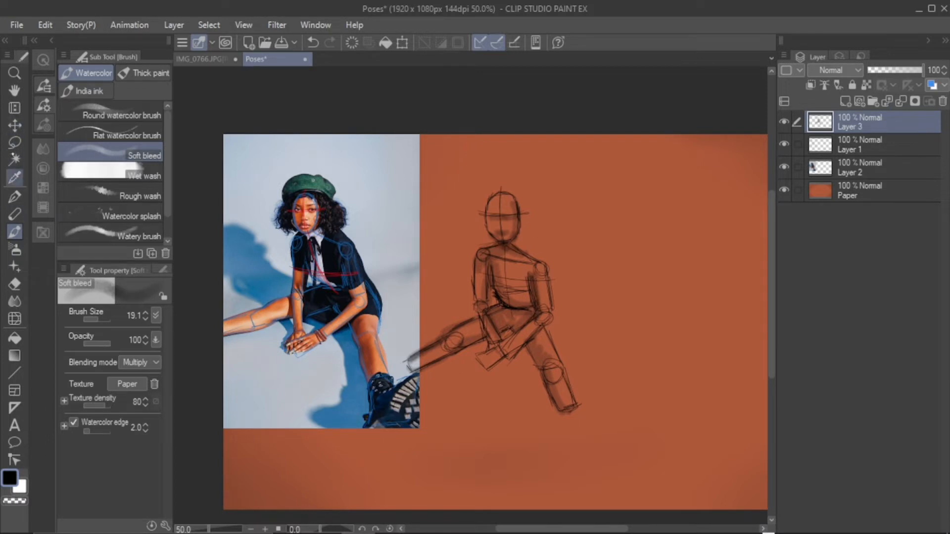
Scale down the figure sketch on Layer 3 and move it up near the canvas's upper edge
left_click(14, 125)
left_click(46, 25)
mouse_move(170, 373)
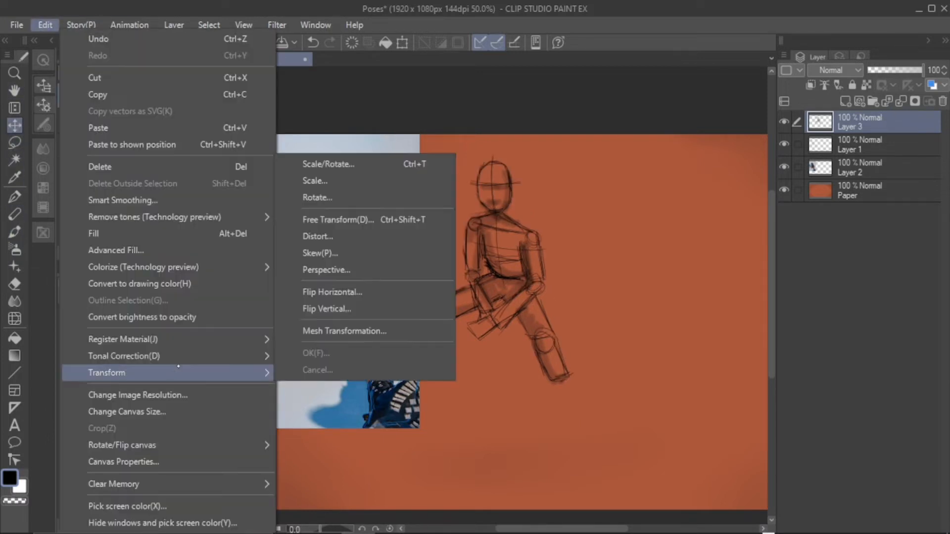
left_click(371, 182)
left_click_drag(574, 155, 552, 190)
left_click_drag(500, 295, 509, 250)
left_click(434, 416)
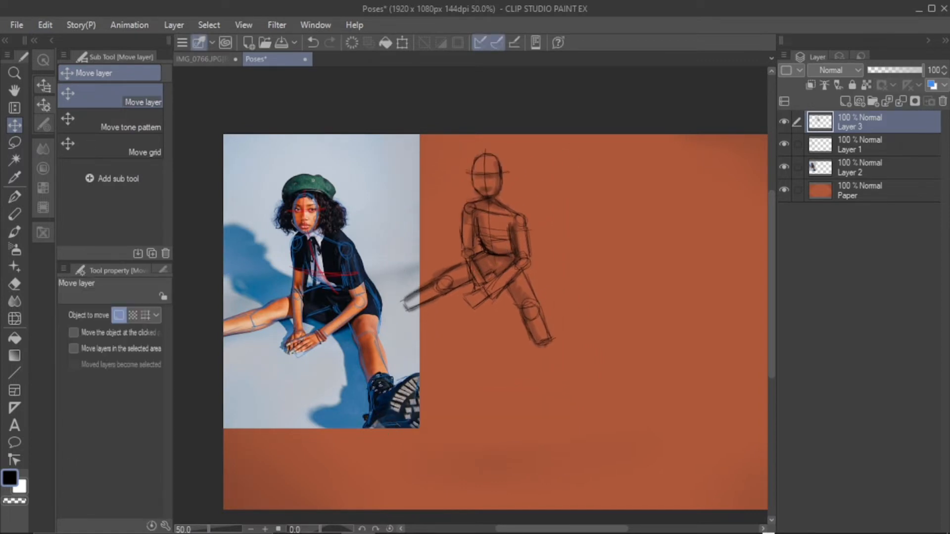
Merge the blue and red tracing on Layer 1 down into the photo on Layer 2
mouse_move(771, 309)
left_mouse_down()
mouse_move(771, 357)
mouse_move(725, 335)
mouse_move(771, 322)
mouse_move(771, 297)
left_mouse_up()
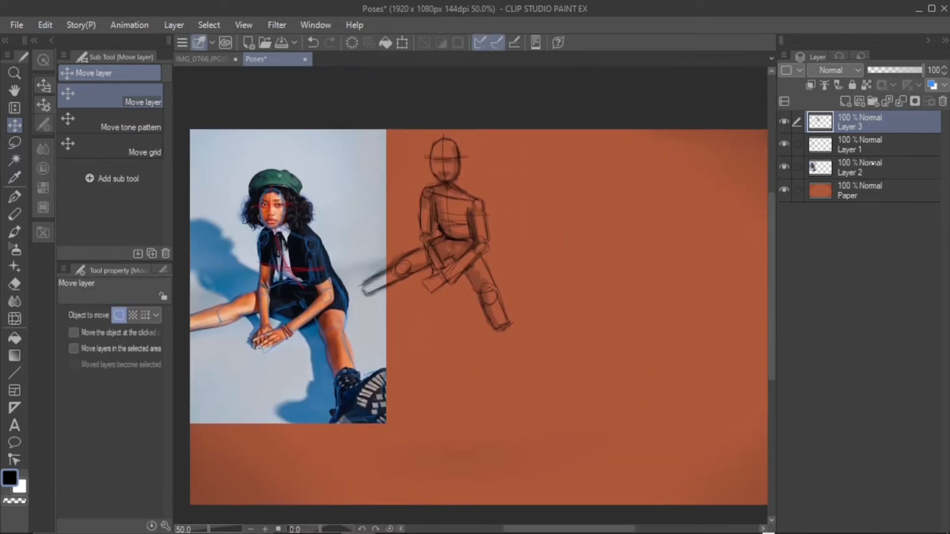
left_click(873, 164)
left_click(893, 140)
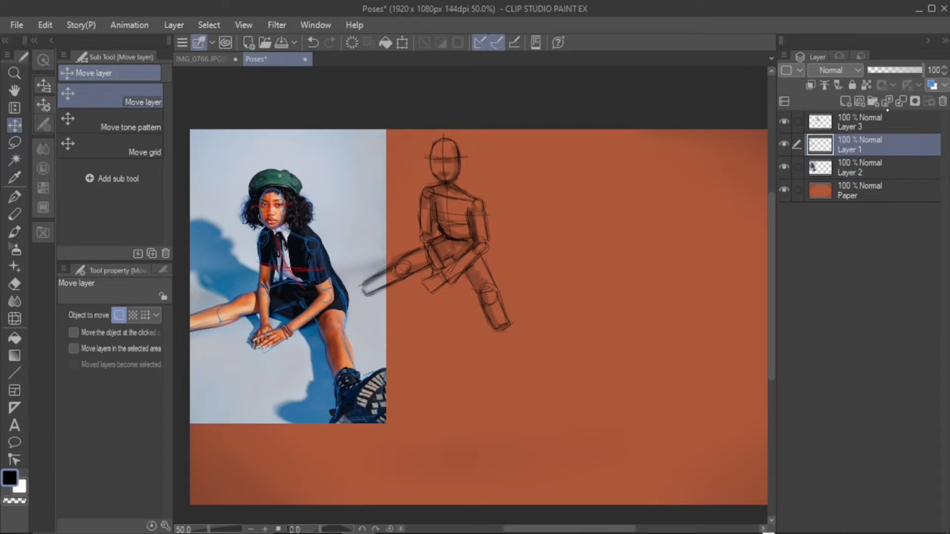
left_click(902, 101)
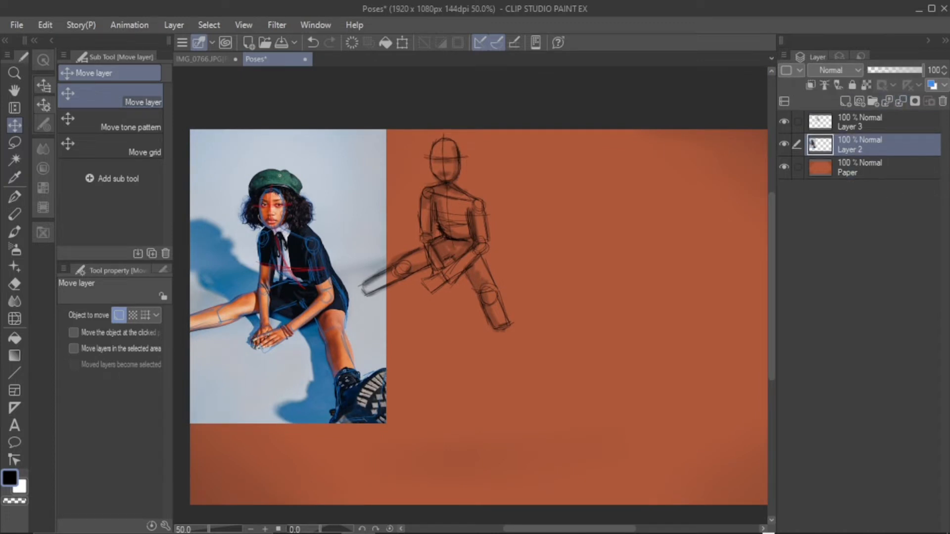
Scale down the merged photo layer proportionally and align it with the canvas's upper-left corner
left_click(45, 25)
left_click(346, 178)
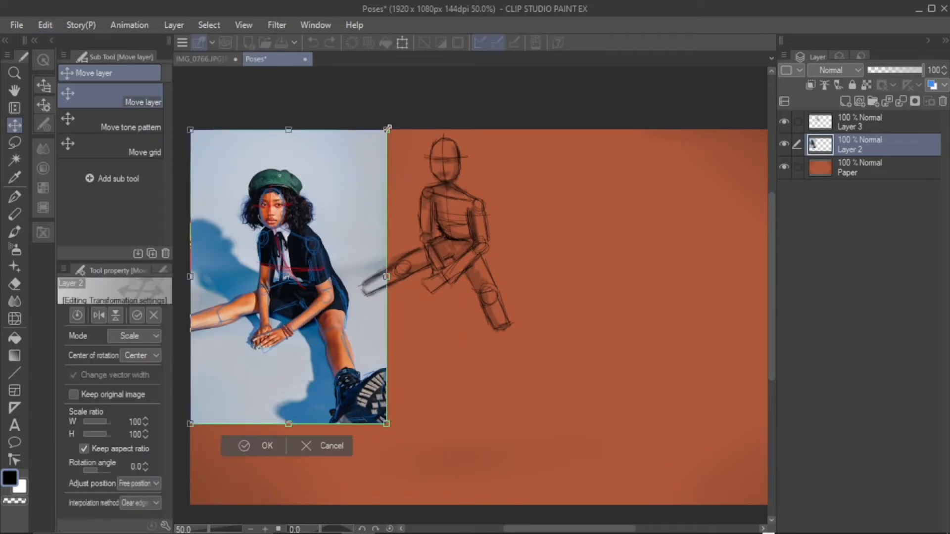
left_click_drag(389, 128, 354, 179)
left_click_drag(315, 277, 312, 228)
left_click(246, 396)
Move the figure sketch on Layer 3 closer to the reduced reference photo
left_click(871, 122)
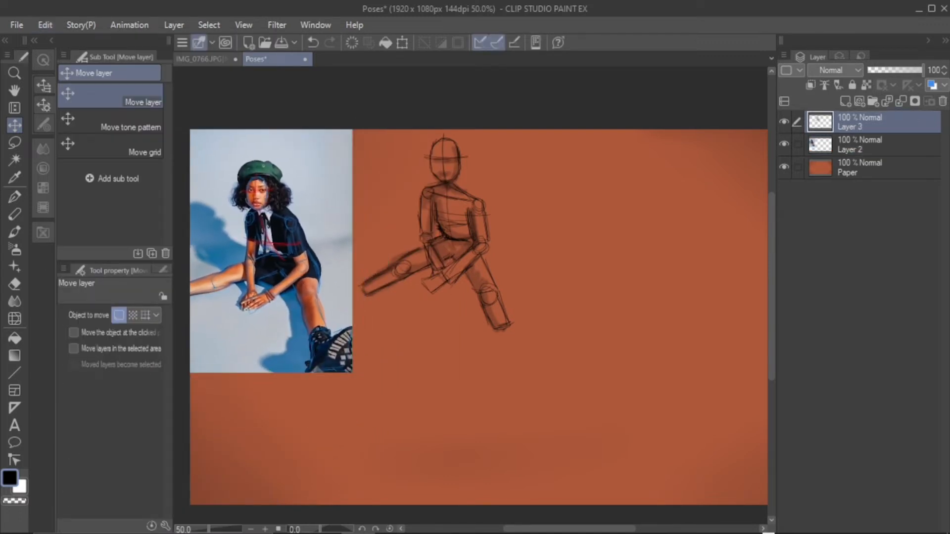
left_click_drag(458, 223, 428, 241)
left_click_drag(587, 529, 637, 493)
left_click(15, 197)
left_click(265, 529)
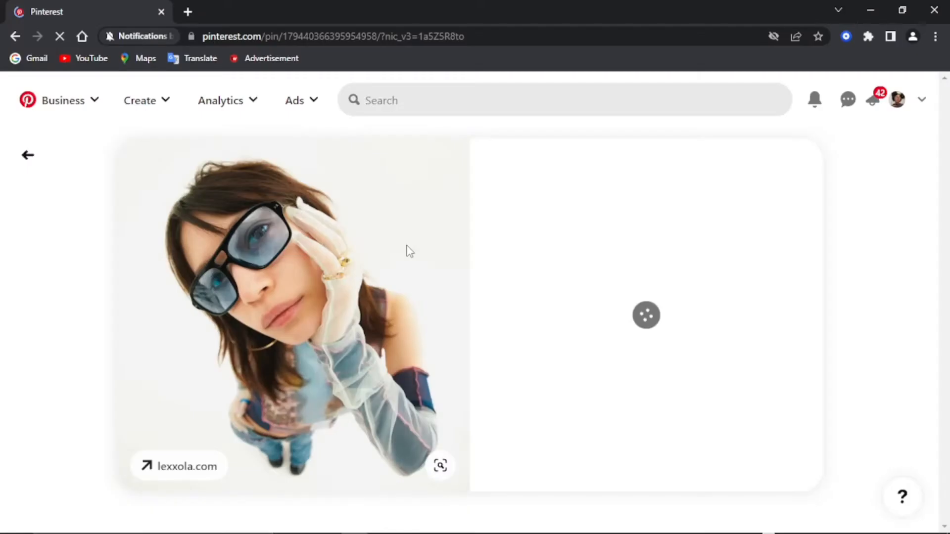
Switch to Pinterest in the browser, copy the high-angle sunglasses photo, and paste it into the Poses canvas in Clip Studio Paint
right_click(407, 245)
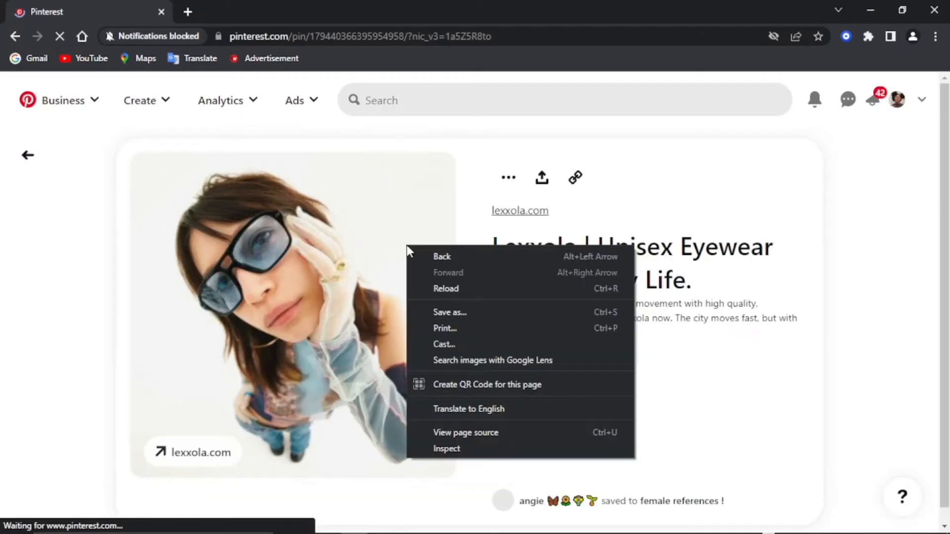
right_click(354, 307)
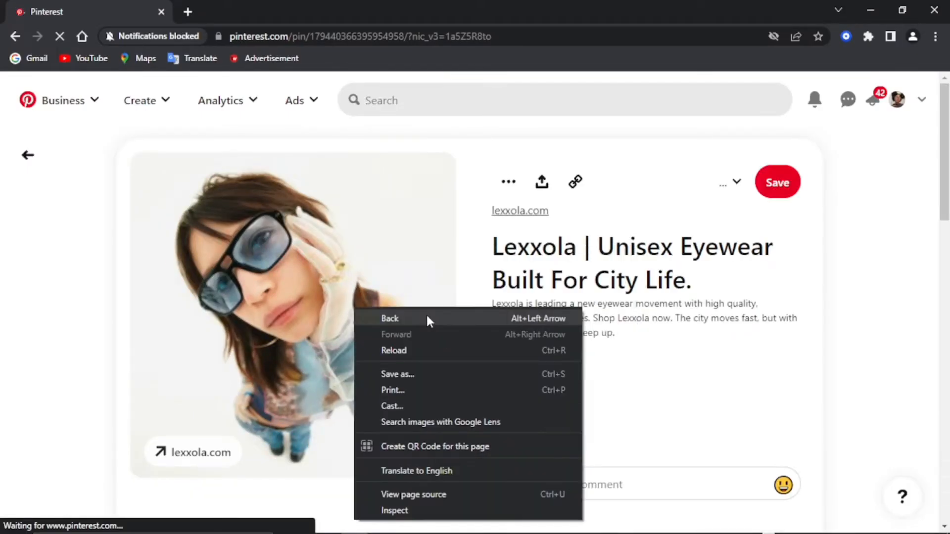
right_click(391, 230)
left_click(435, 279)
key("ctrl+v")
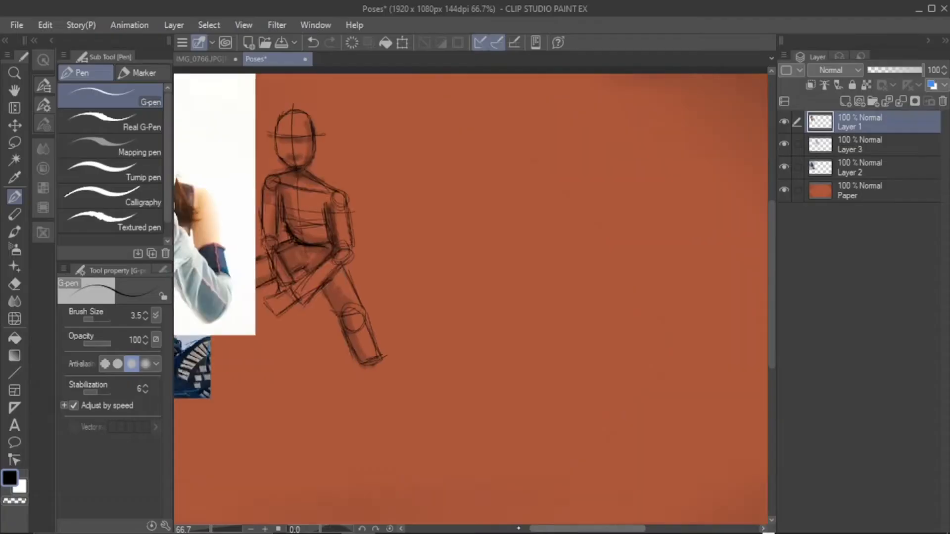
Move the pasted sunglasses photo into the empty area beside the figure sketch
left_click_drag(247, 208, 641, 233)
left_click_drag(592, 529, 638, 529)
left_click_drag(371, 230, 383, 232)
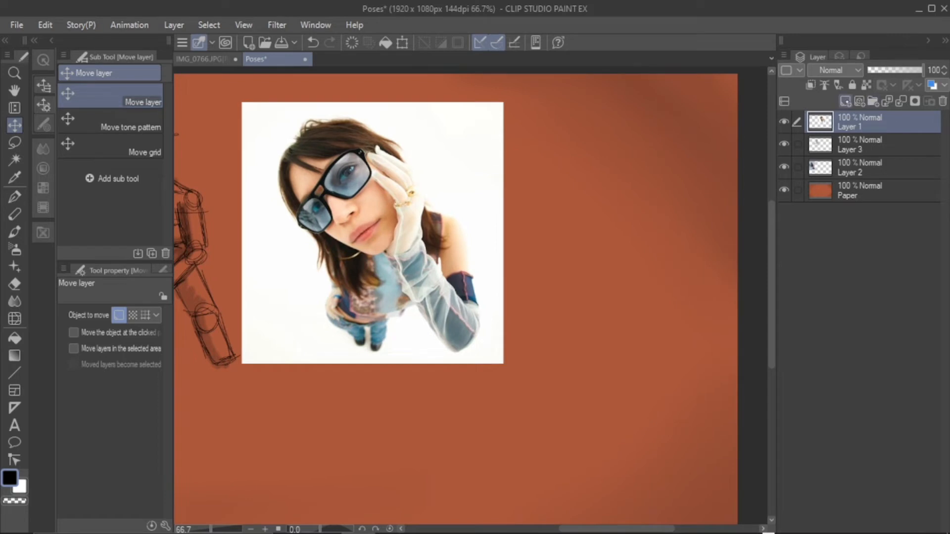
Add a new layer above the pasted photo and shift the photo slightly closer to the figure sketch
left_click(860, 101)
left_click(861, 145)
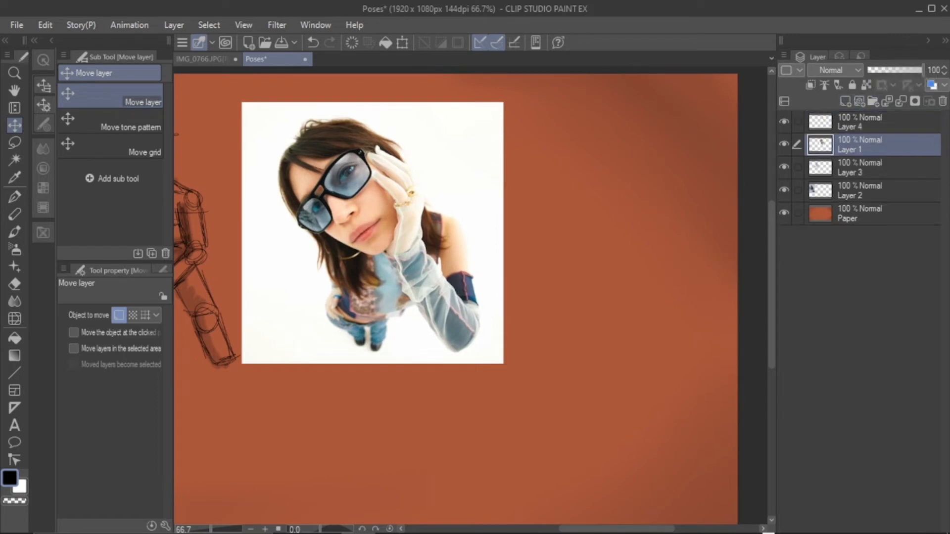
left_click_drag(383, 231, 352, 230)
left_click(861, 122)
Set the G-pen's drawing color to blue, hex 0E70C7
key("p")
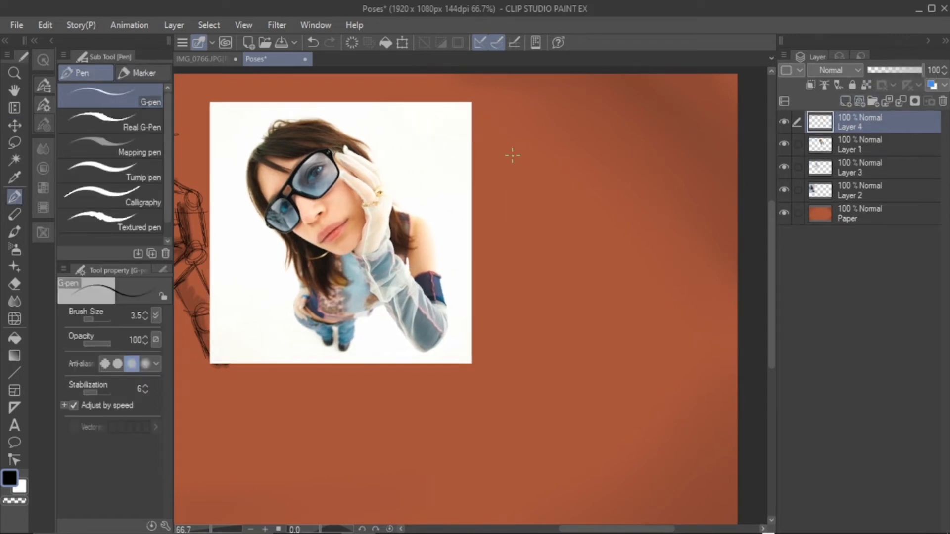
double_click(9, 478)
left_click_drag(337, 407, 338, 419)
left_click(306, 383)
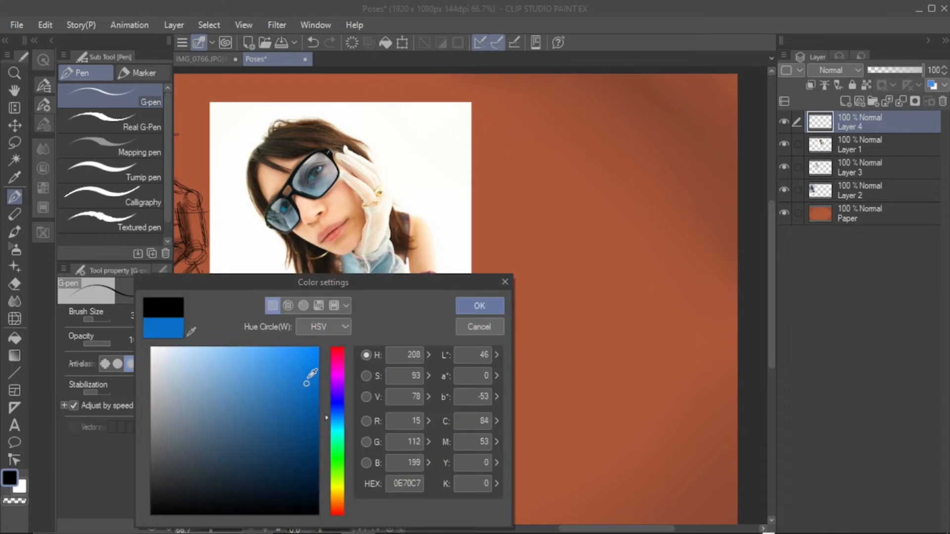
left_click(480, 305)
Trace the tilted head over the sunglasses photo with blue outline strokes and crossing guide lines
mouse_move(269, 170)
left_mouse_down()
mouse_move(286, 206)
mouse_move(345, 177)
mouse_move(346, 245)
mouse_move(369, 213)
mouse_move(361, 241)
left_mouse_up()
left_click_drag(254, 147, 376, 243)
mouse_move(267, 242)
left_mouse_down()
mouse_move(312, 193)
mouse_move(336, 143)
left_mouse_up()
left_click_drag(337, 142, 270, 244)
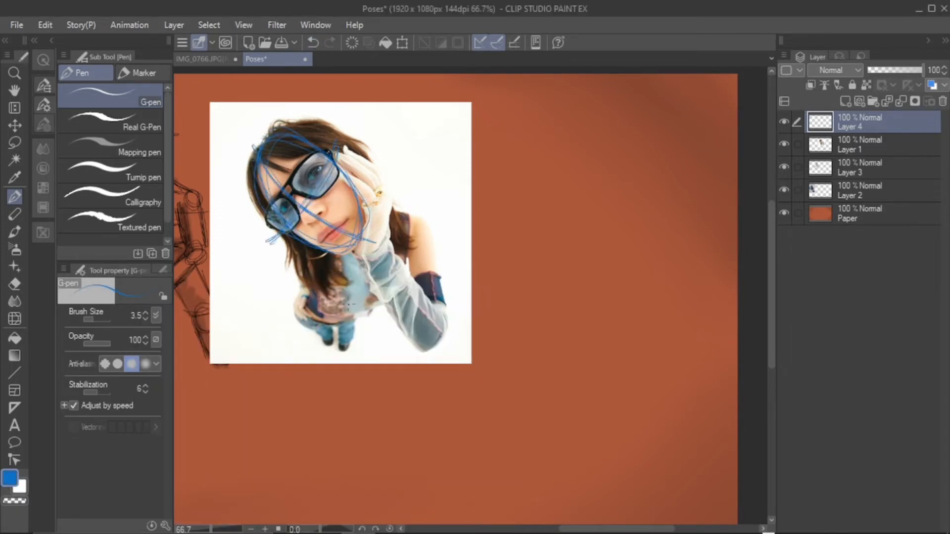
Trace the torso, shoulder and elbow circles, raised arm, hand and small foreshortened legs in blue over the photo
left_click_drag(297, 294, 299, 317)
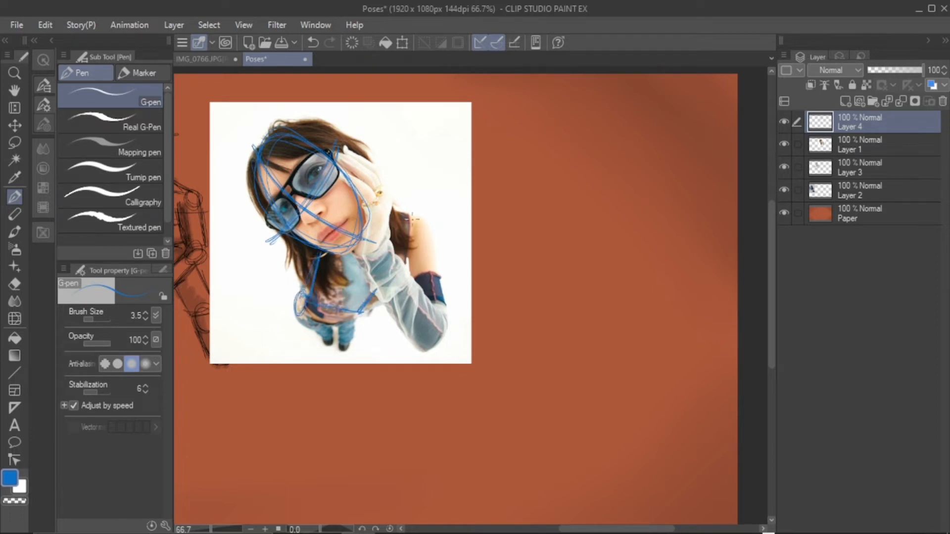
mouse_move(416, 217)
left_mouse_down()
mouse_move(441, 312)
mouse_move(421, 342)
mouse_move(362, 252)
mouse_move(379, 174)
mouse_move(342, 154)
mouse_move(386, 204)
left_mouse_up()
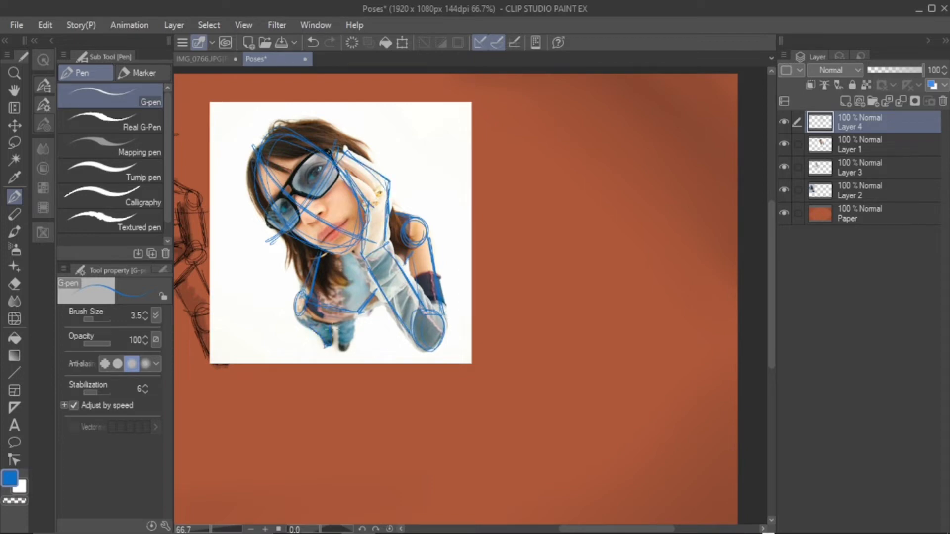
mouse_move(332, 328)
left_mouse_down()
mouse_move(338, 348)
mouse_move(354, 317)
left_mouse_up()
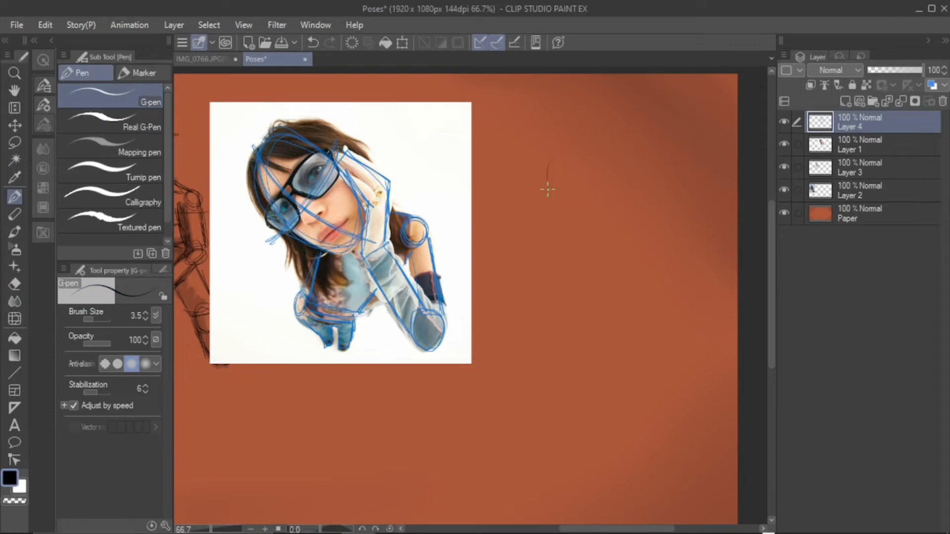
mouse_move(548, 189)
left_mouse_down()
mouse_move(613, 233)
mouse_move(559, 158)
mouse_move(594, 198)
mouse_move(608, 155)
left_mouse_up()
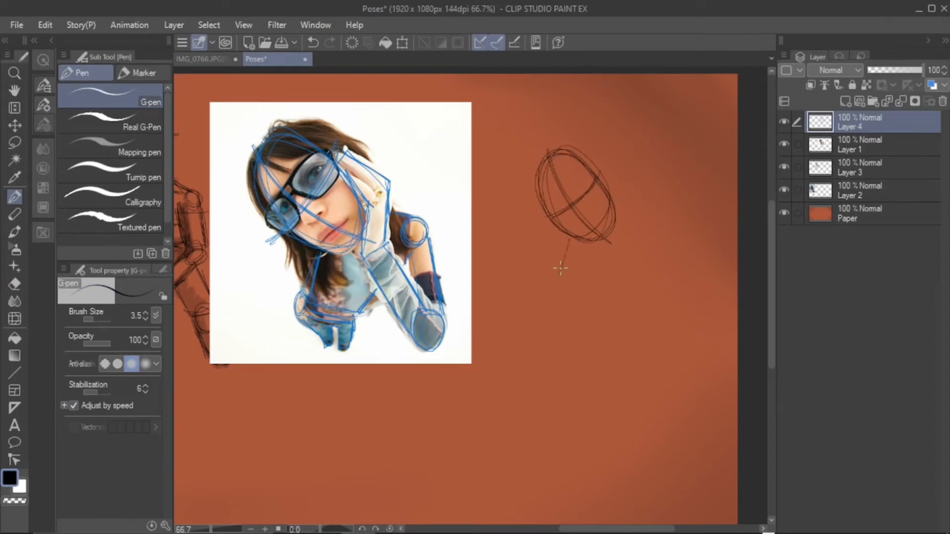
left_click_drag(560, 269, 554, 294)
key("k")
mouse_move(569, 243)
left_mouse_down()
mouse_move(386, 238)
mouse_move(558, 241)
left_mouse_up()
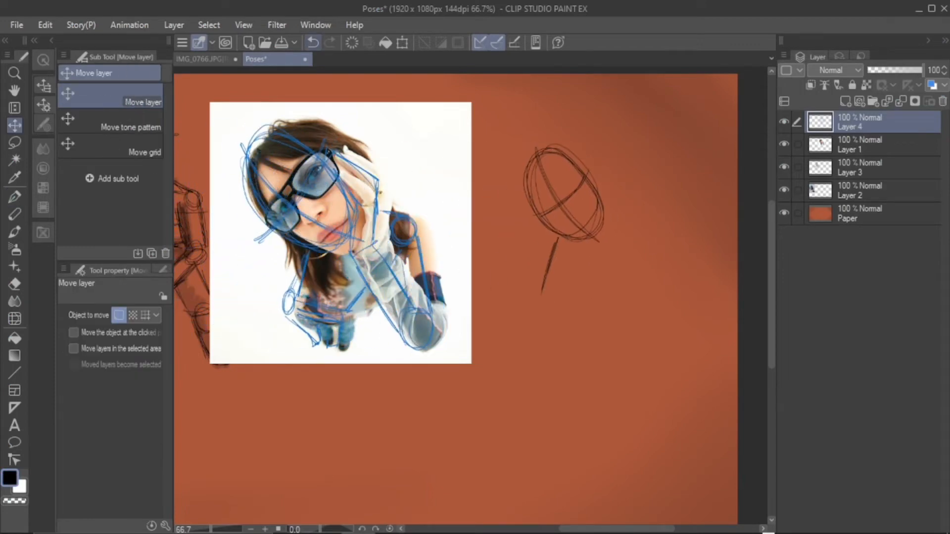
key("ctrl+z")
key("ctrl+z")
key("ctrl+z")
key("ctrl+z")
key("ctrl+z")
key("ctrl+z")
key("ctrl+z")
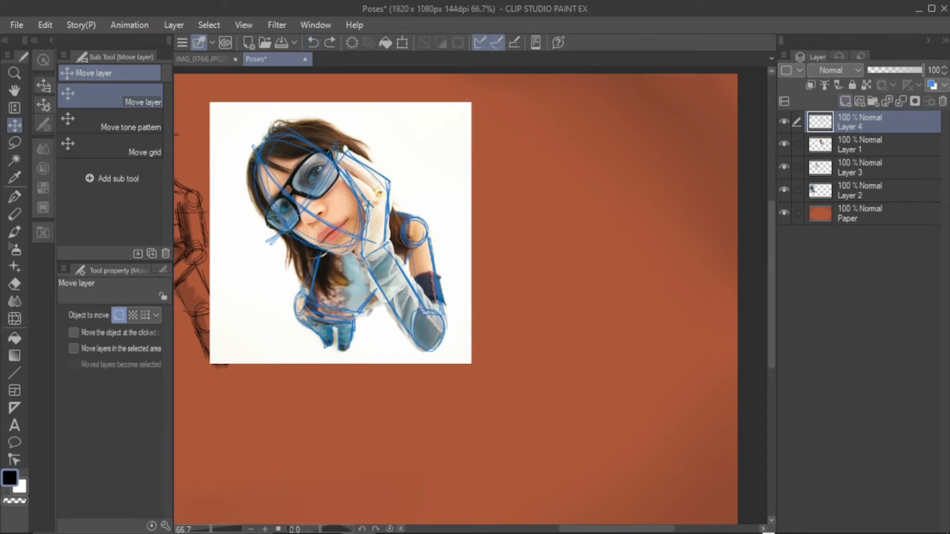
Add a new layer above the blue tracing and sketch the tilted head oval with crossing guide lines in black beside the photo
left_click(845, 101)
key("p")
mouse_move(563, 176)
left_mouse_down()
mouse_move(607, 226)
mouse_move(583, 144)
mouse_move(599, 234)
left_mouse_up()
left_click_drag(544, 140, 619, 232)
left_click_drag(606, 155, 544, 204)
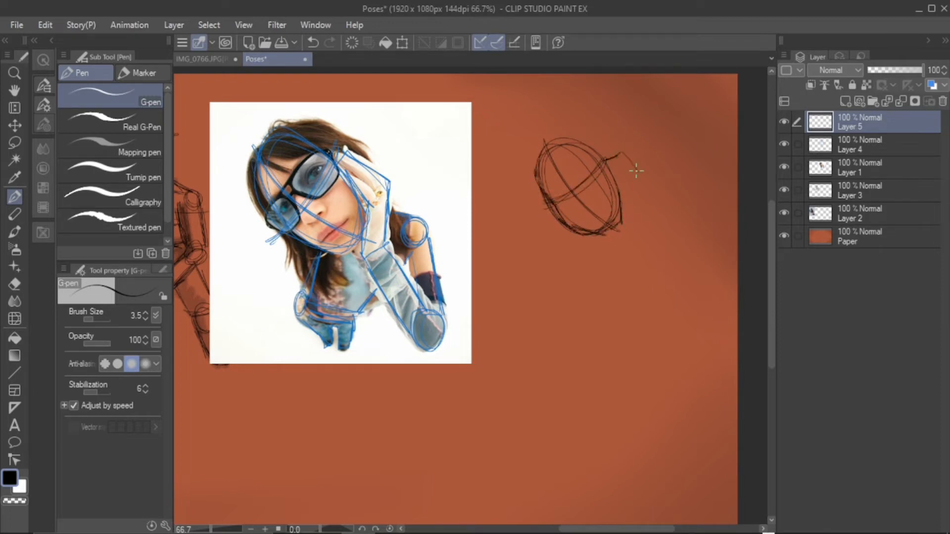
Sketch the hand resting against the face, with the foreshortened forearm, elbow circle, upper arm and shoulder circle
left_click_drag(620, 155, 644, 187)
left_click_drag(604, 161, 626, 199)
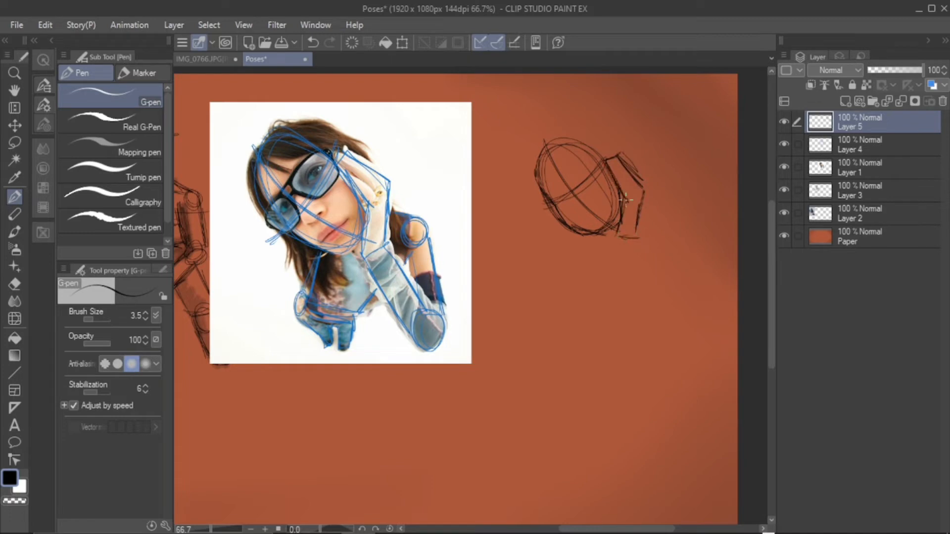
mouse_move(614, 244)
left_mouse_down()
mouse_move(650, 308)
mouse_move(668, 284)
left_mouse_up()
mouse_move(642, 243)
left_mouse_down()
mouse_move(685, 292)
mouse_move(656, 313)
left_mouse_up()
left_click_drag(648, 253, 676, 286)
left_click_drag(619, 242, 652, 302)
left_click_drag(653, 303, 684, 319)
left_click_drag(650, 236, 657, 256)
mouse_move(665, 218)
left_mouse_down()
mouse_move(639, 211)
mouse_move(678, 233)
mouse_move(682, 284)
left_mouse_up()
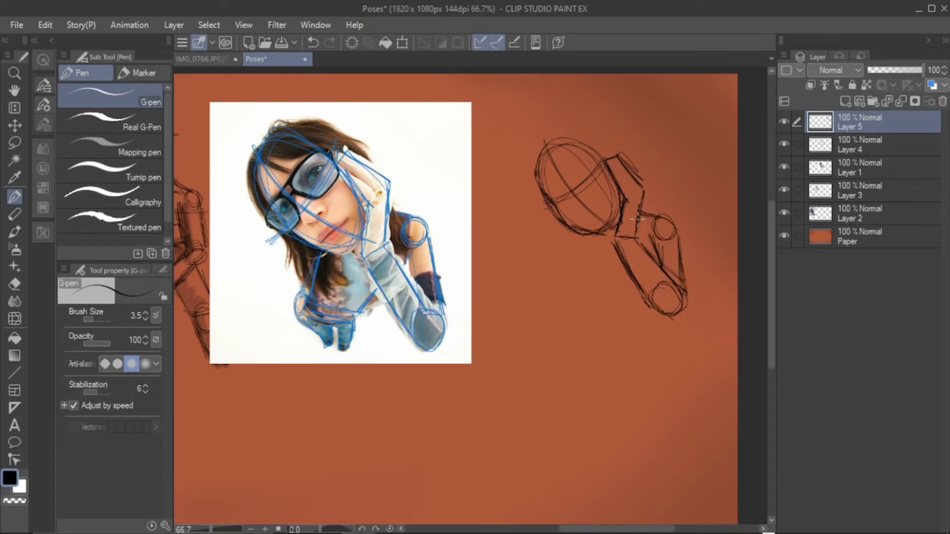
Add a larger outer outline around the head and sketch the tapering torso with the far arm below it
mouse_move(595, 235)
left_mouse_down()
mouse_move(535, 148)
mouse_move(552, 158)
left_mouse_up()
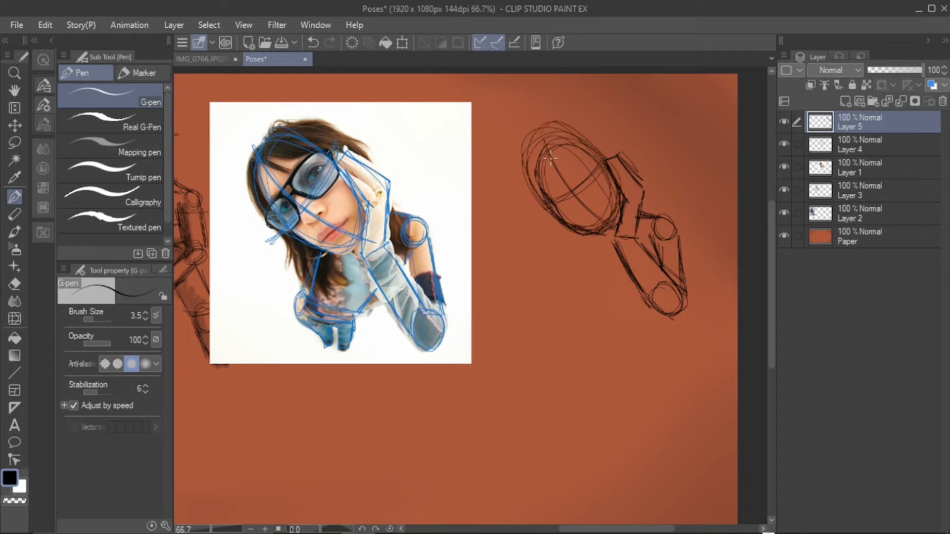
mouse_move(571, 234)
left_mouse_down()
mouse_move(559, 299)
mouse_move(615, 315)
left_mouse_up()
left_click_drag(635, 295, 613, 316)
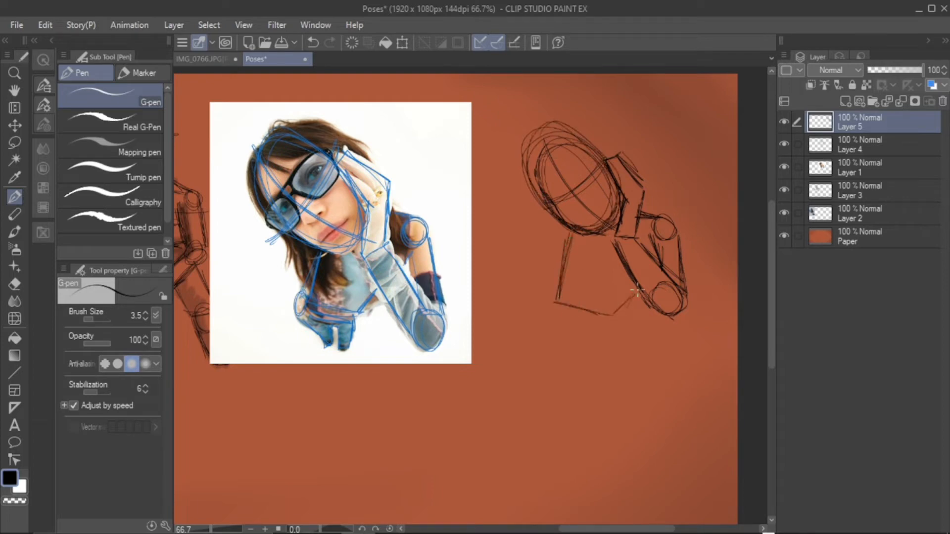
left_click_drag(640, 278, 615, 314)
left_click_drag(618, 311, 565, 310)
mouse_move(573, 232)
left_mouse_down()
mouse_move(559, 306)
mouse_move(558, 297)
left_mouse_up()
left_click_drag(566, 238, 546, 283)
Sketch short foreshortened legs under the torso and mark the waist with a line along the torso's lower edge
mouse_move(549, 281)
left_mouse_down()
mouse_move(597, 328)
mouse_move(560, 321)
mouse_move(559, 360)
left_mouse_up()
left_click_drag(572, 341, 569, 359)
left_click_drag(610, 319, 606, 364)
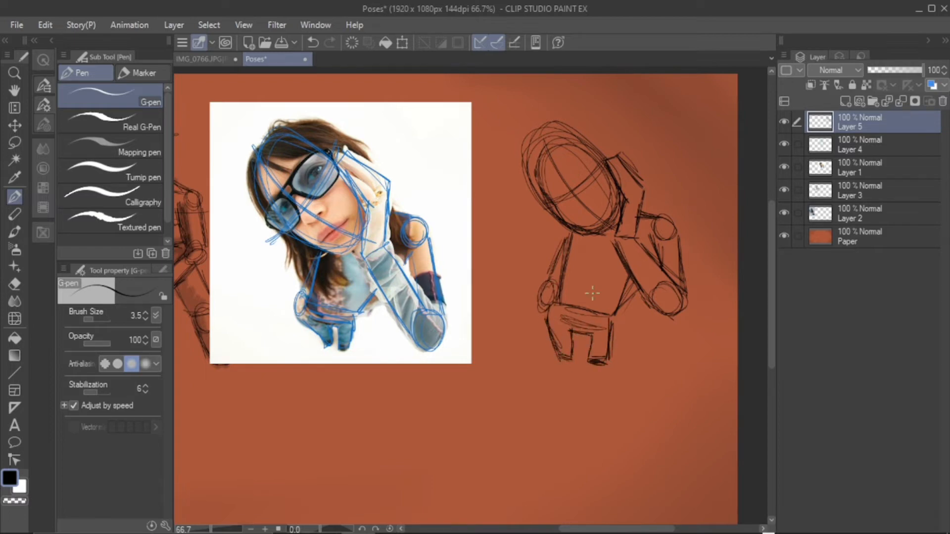
mouse_move(559, 293)
left_mouse_down()
mouse_move(618, 303)
mouse_move(608, 313)
left_mouse_up()
Erase the line joining the legs and redraw the inner leg edges
key("e")
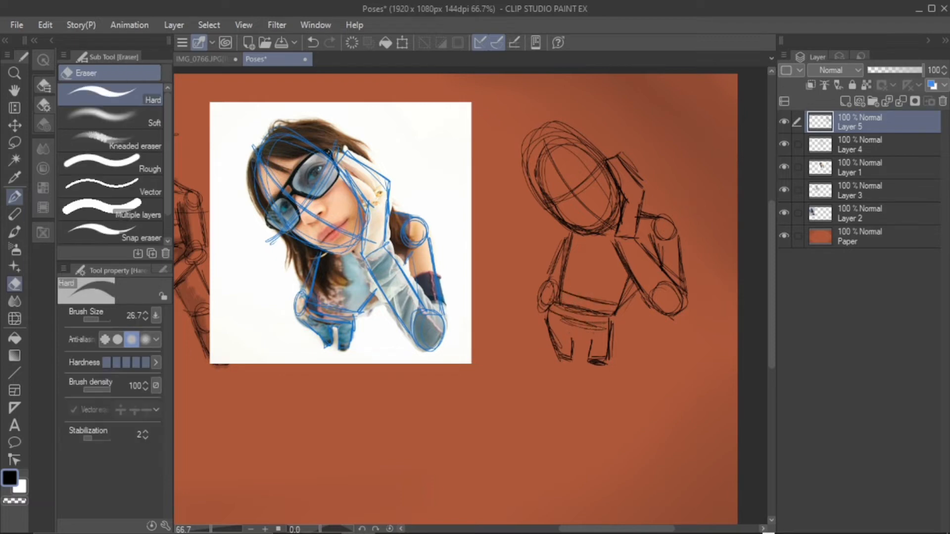
left_click_drag(593, 333, 570, 333)
key("p")
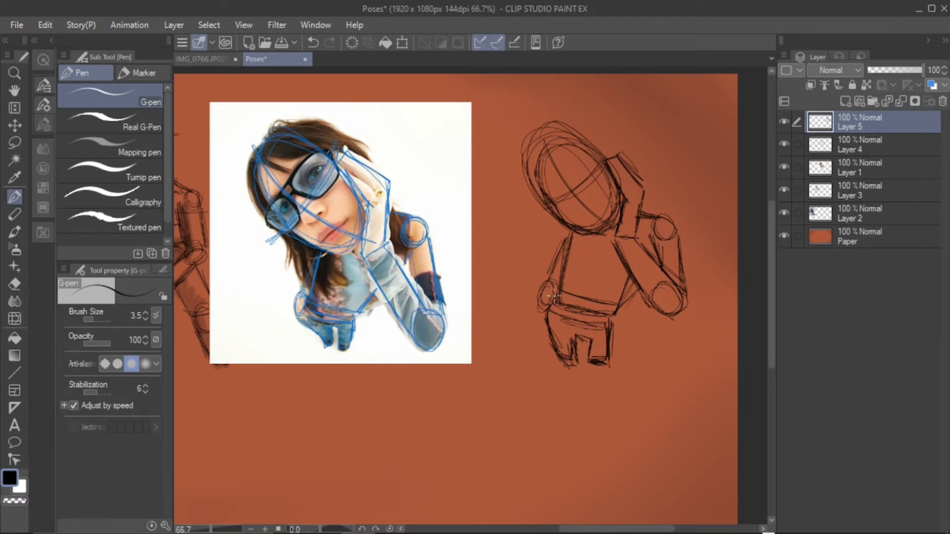
Erase the legs and redraw them in a narrower, more tapered shape below the waist
key("e")
mouse_move(574, 346)
left_mouse_down()
mouse_move(596, 340)
mouse_move(609, 355)
mouse_move(545, 317)
mouse_move(568, 351)
mouse_move(572, 315)
mouse_move(611, 321)
mouse_move(613, 330)
mouse_move(566, 301)
mouse_move(610, 304)
mouse_move(562, 299)
mouse_move(624, 301)
mouse_move(617, 308)
mouse_move(631, 272)
left_mouse_up()
key("p")
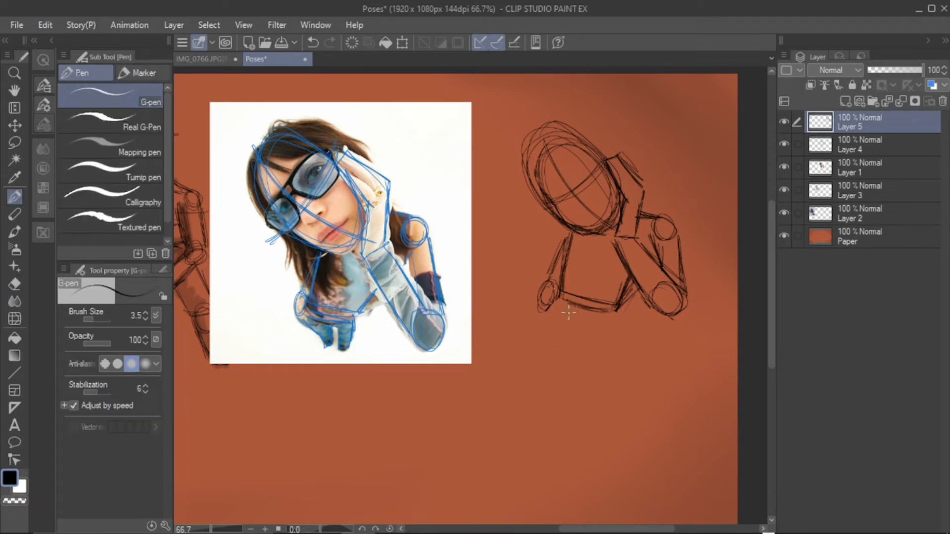
left_click_drag(580, 311, 550, 314)
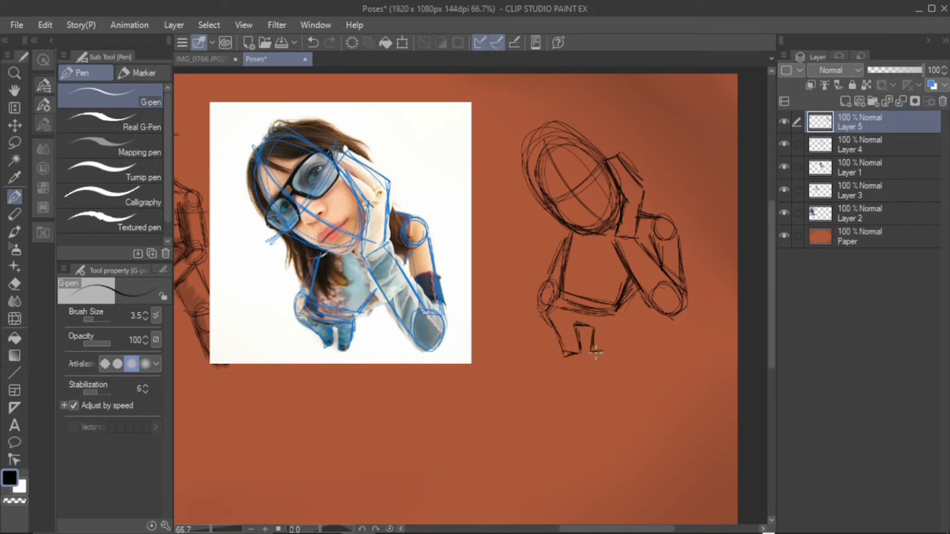
left_click_drag(611, 351, 614, 306)
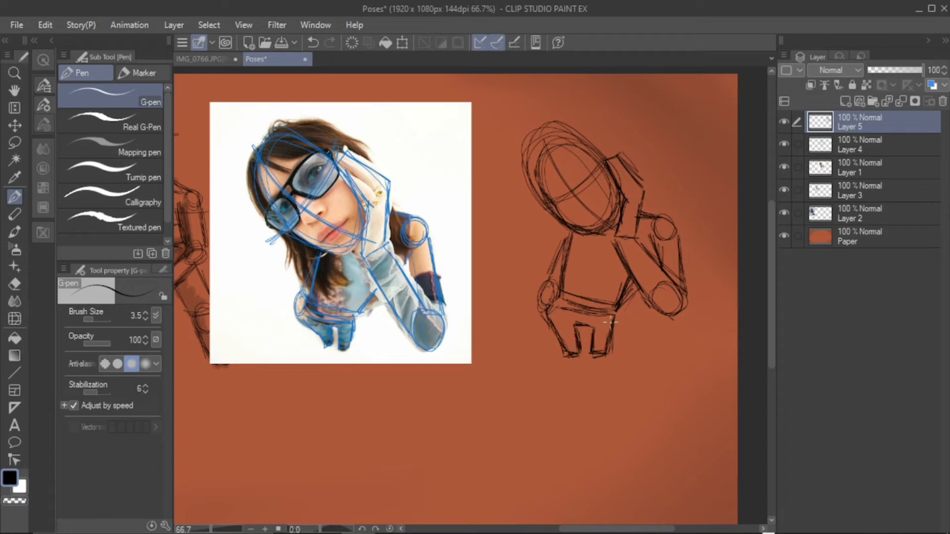
Rework the gap between the legs, darken the small feet, and add center and cross contour lines to the torso
key("e")
left_click_drag(593, 327, 580, 340)
key("p")
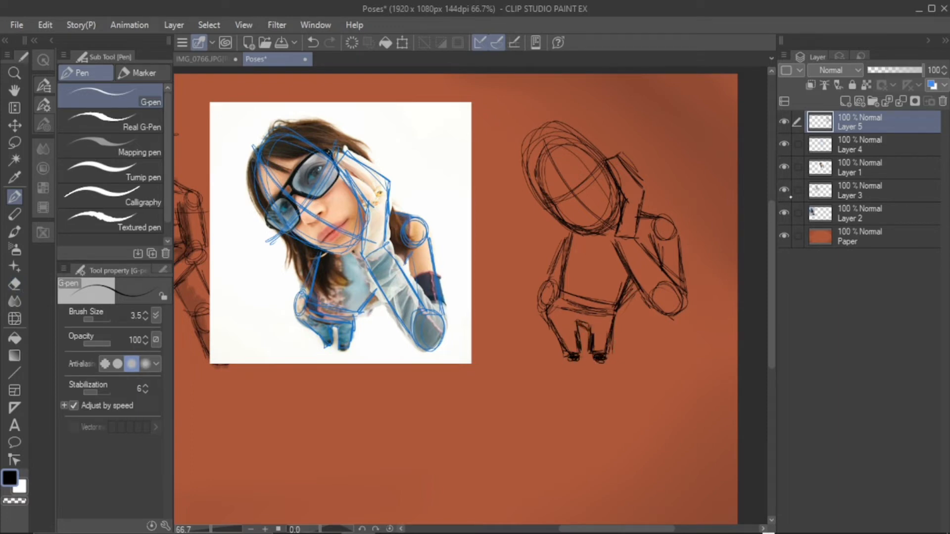
left_click_drag(599, 245, 584, 297)
left_click_drag(562, 263, 625, 276)
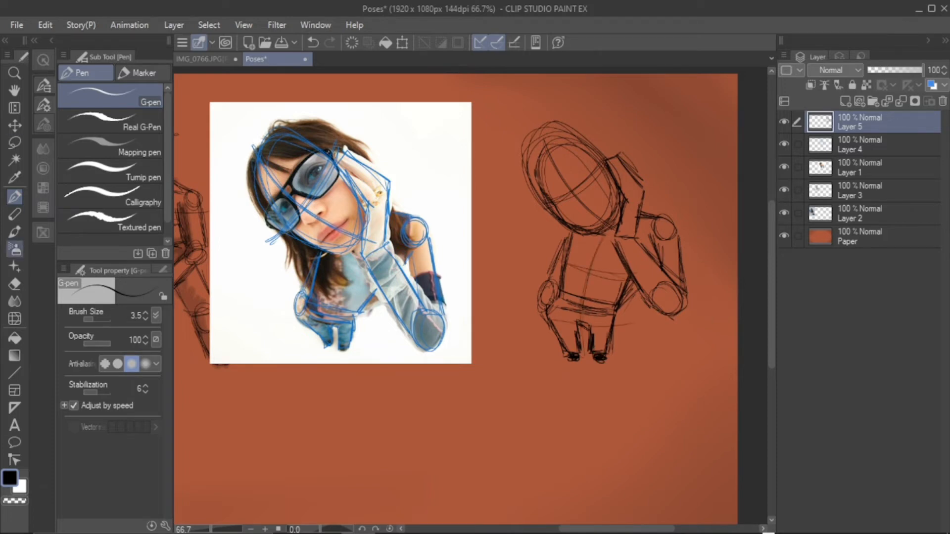
Shade the ground under the feet, the far elbow and the raised hand with the Soft bleed watercolor brush
left_click(15, 284)
left_click(14, 232)
left_click_drag(603, 366, 584, 366)
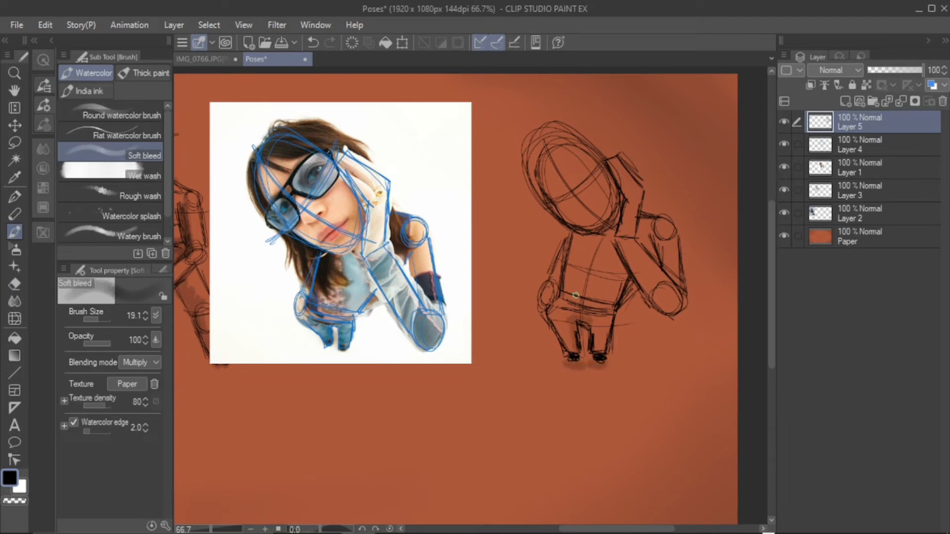
mouse_move(561, 301)
left_mouse_down()
mouse_move(564, 267)
mouse_move(558, 304)
left_mouse_up()
mouse_move(623, 234)
left_mouse_down()
mouse_move(627, 199)
mouse_move(613, 172)
left_mouse_up()
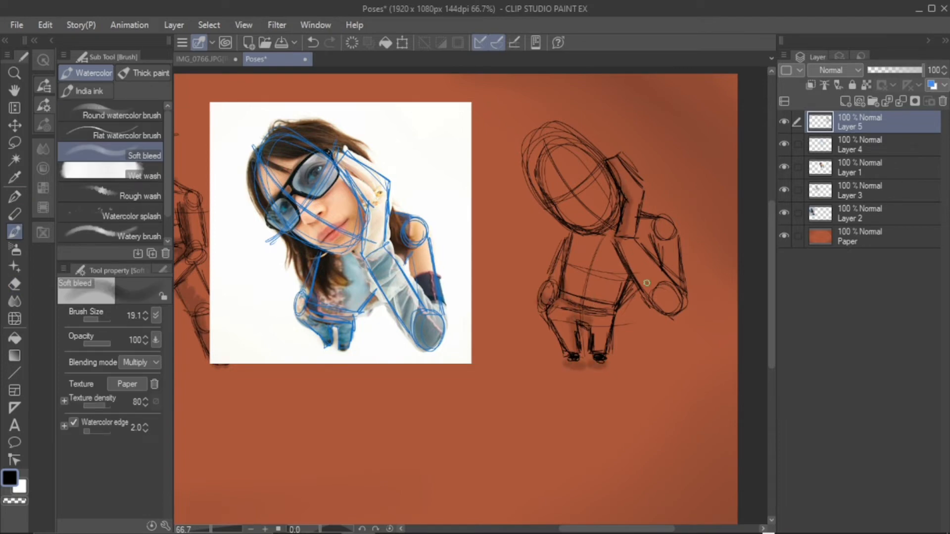
Shade the forearm, elbow, torso, face, legs and far arm of the sketched figure with the Soft bleed brush
mouse_move(634, 271)
left_mouse_down()
mouse_move(662, 306)
mouse_move(677, 301)
left_mouse_up()
left_click_drag(656, 238, 661, 258)
mouse_move(576, 236)
left_mouse_down()
mouse_move(568, 292)
mouse_move(591, 294)
left_mouse_up()
mouse_move(574, 290)
left_mouse_down()
mouse_move(580, 248)
mouse_move(614, 299)
left_mouse_up()
mouse_move(596, 172)
left_mouse_down()
mouse_move(552, 198)
mouse_move(584, 216)
mouse_move(605, 165)
left_mouse_up()
left_click_drag(613, 210, 573, 225)
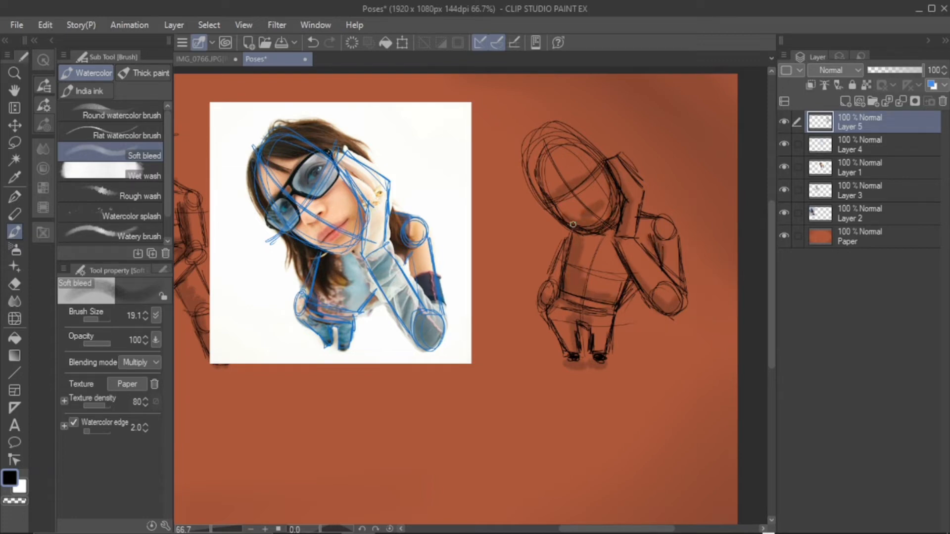
left_click_drag(611, 320, 606, 331)
left_click_drag(543, 304, 553, 269)
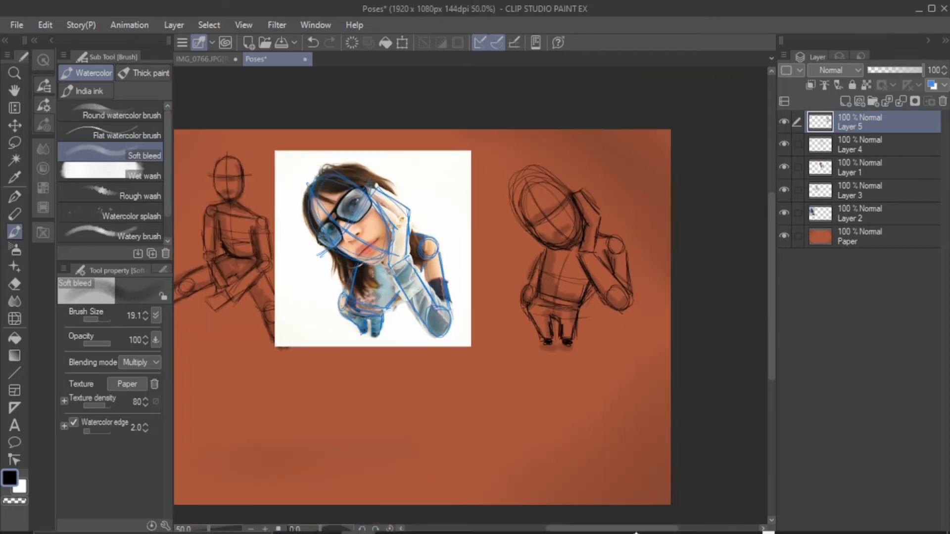
Merge the blue tracing on Layer 4 into the sunglasses photo layer beneath it
right_click(644, 525)
left_click(594, 425)
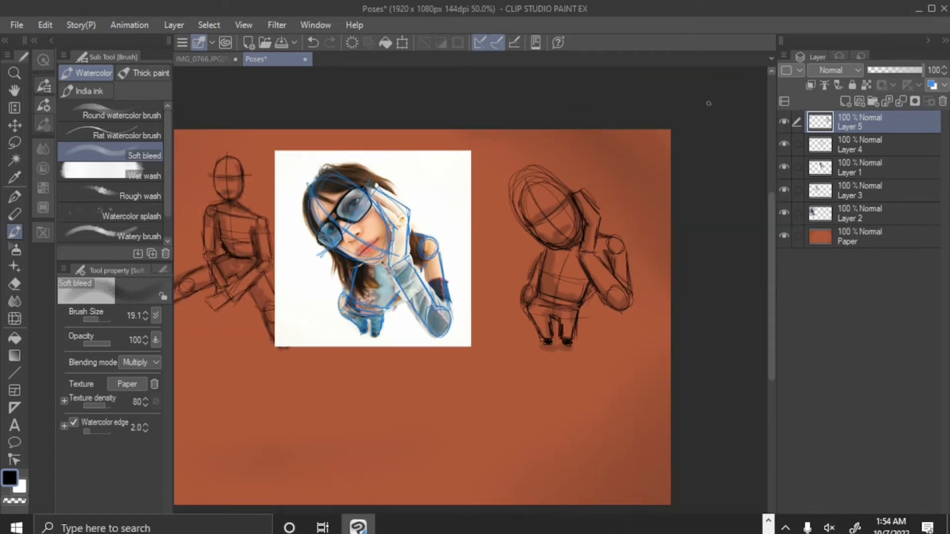
left_click_drag(597, 531, 612, 530)
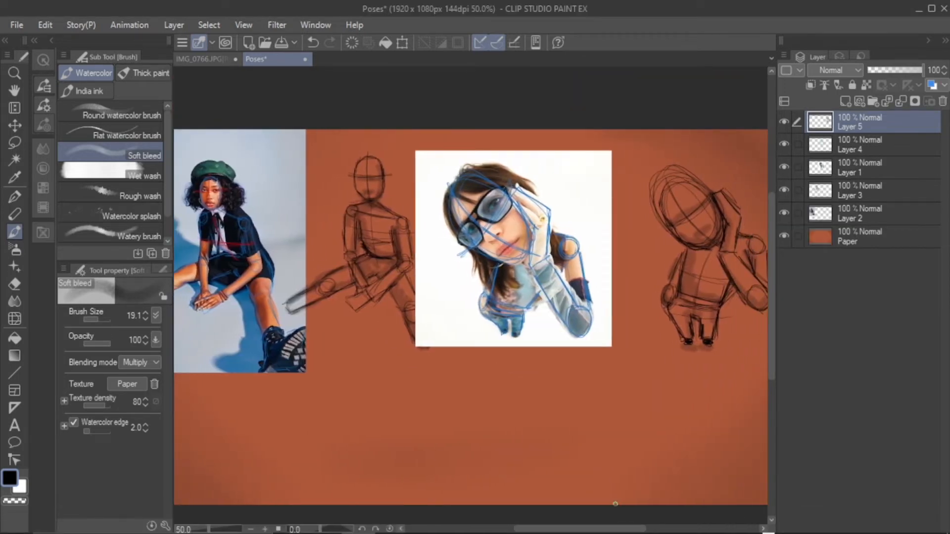
left_click(861, 168)
left_click(784, 167)
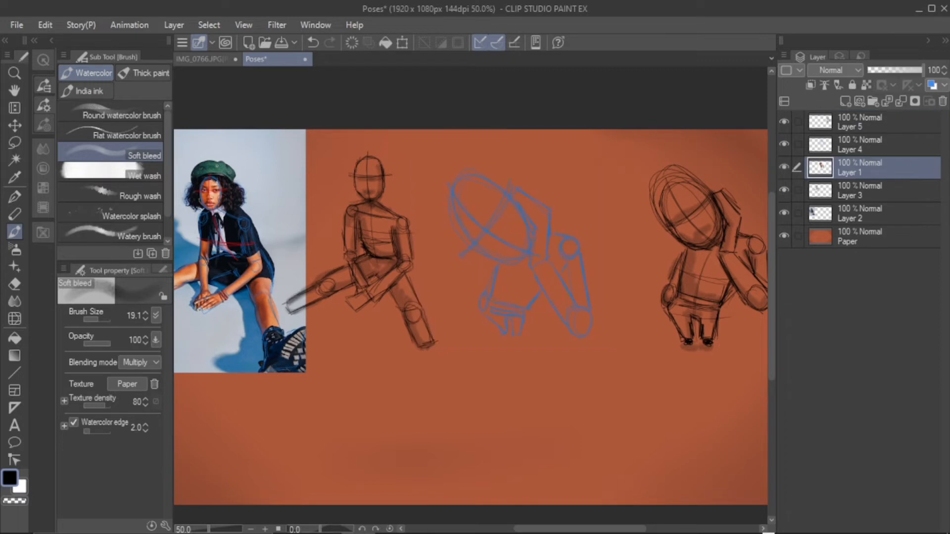
left_click(784, 168)
left_click(866, 145)
left_click(901, 101)
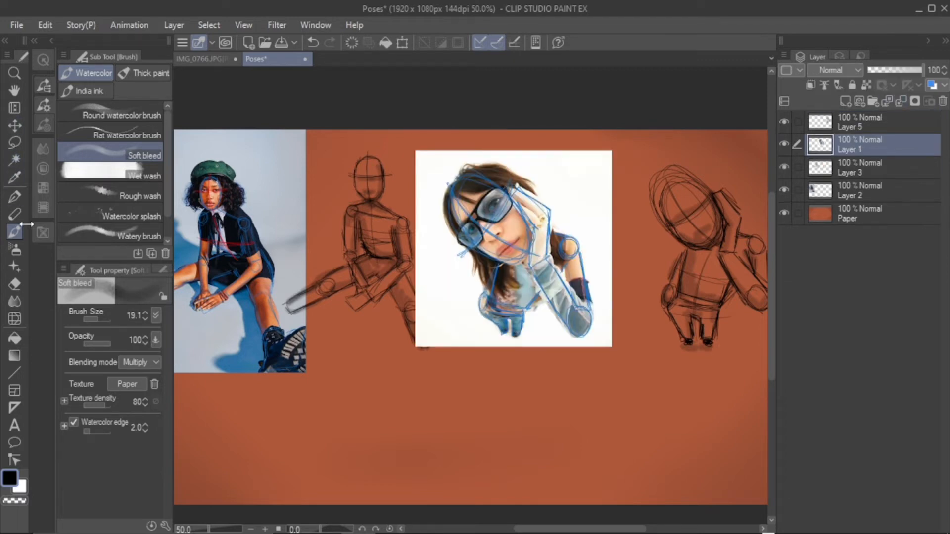
Shrink the traced sunglasses photo slightly and place it in the space between the two figure sketches
left_click(14, 125)
left_click_drag(500, 248, 529, 248)
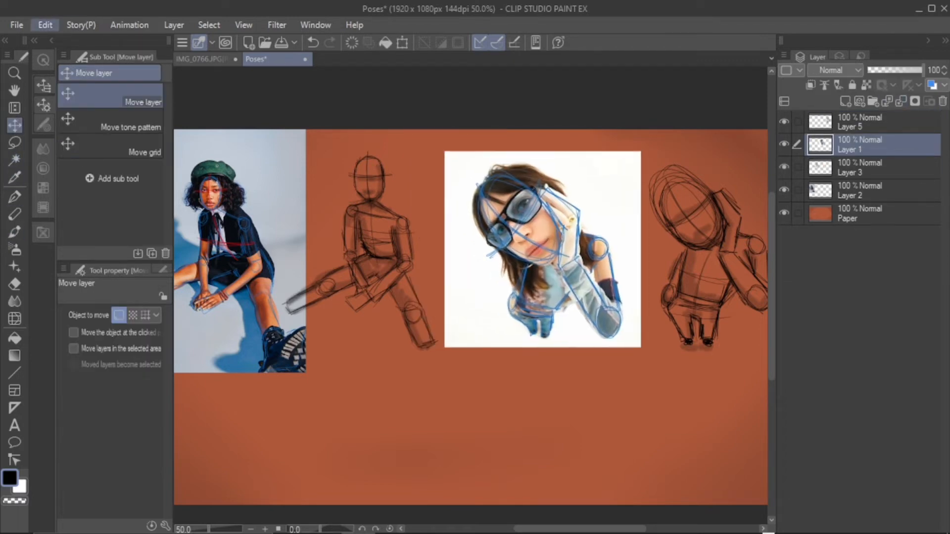
left_click(45, 24)
mouse_move(124, 373)
left_click(346, 181)
left_click_drag(702, 151, 677, 170)
left_click_drag(611, 247, 613, 216)
left_click(518, 339)
left_click_drag(626, 529, 655, 525)
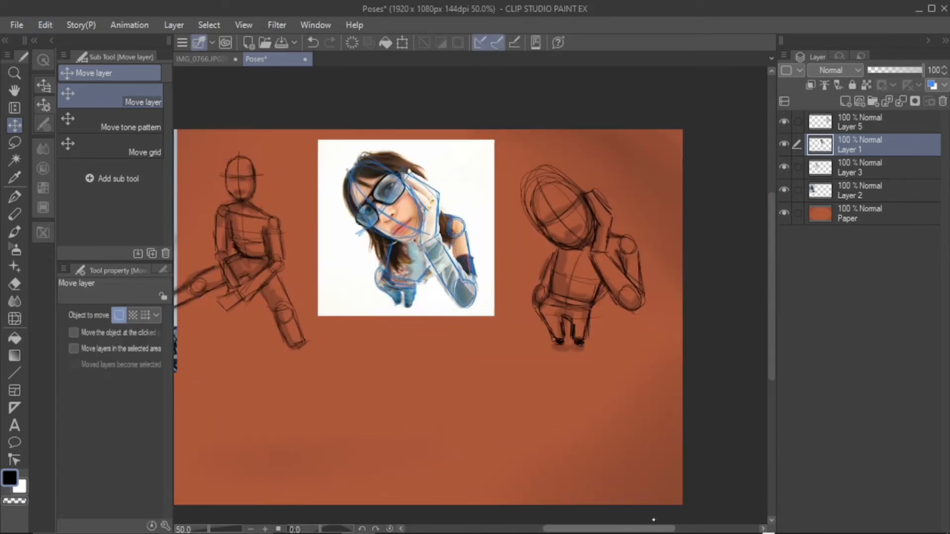
Switch to Pinterest in the browser, open the teal-haired seated woman from the "poses" results and copy the image
left_click(870, 123)
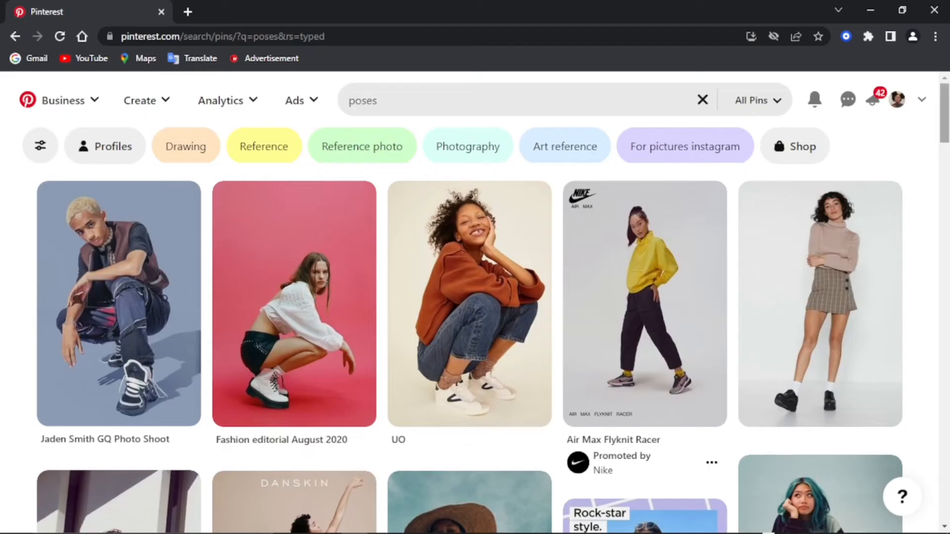
scroll(351, 519, "down", 3)
left_click(820, 404)
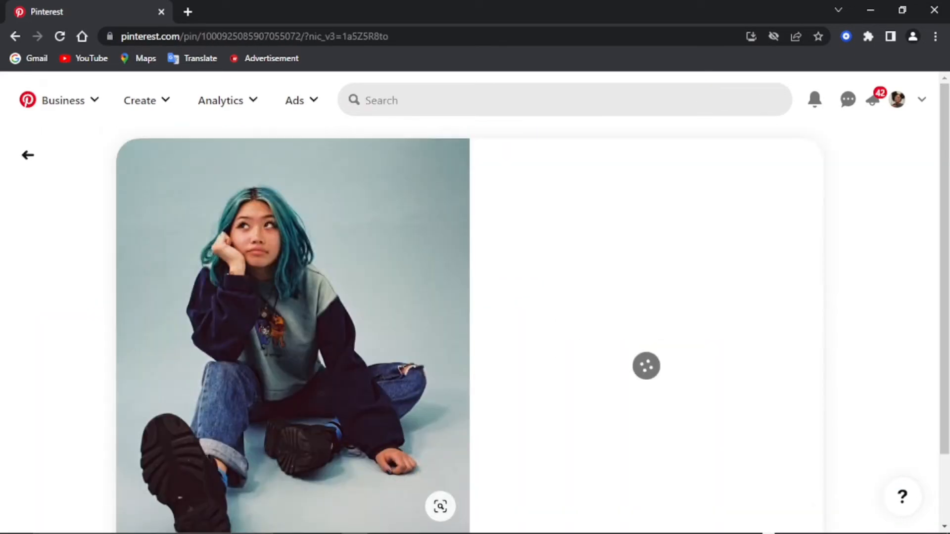
scroll(257, 366, "down", 3)
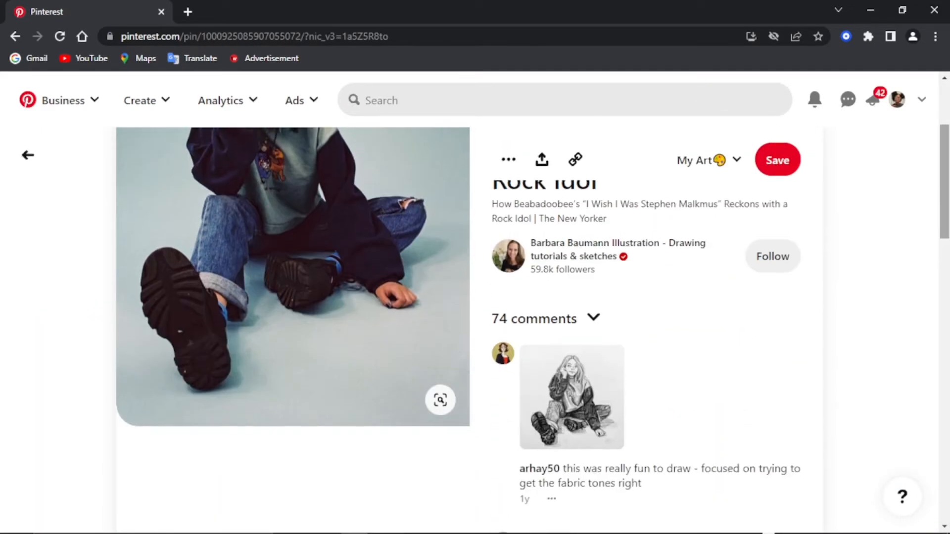
scroll(257, 365, "up", 2)
right_click(258, 365)
left_click(297, 410)
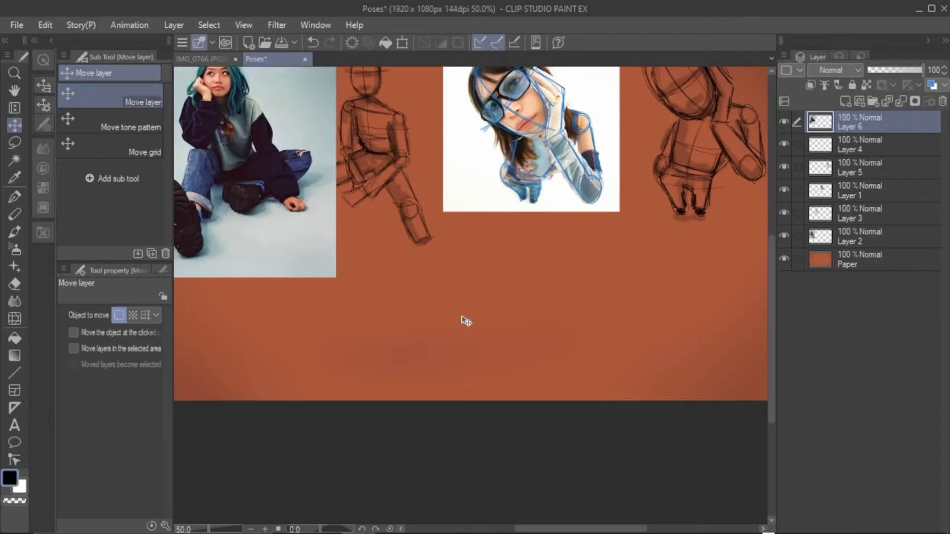
Switch to Clip Studio Paint, paste the copied photo below the sunglasses reference and scale it to 85 percent
left_click_drag(466, 321, 653, 413)
left_click(45, 25)
mouse_move(183, 373)
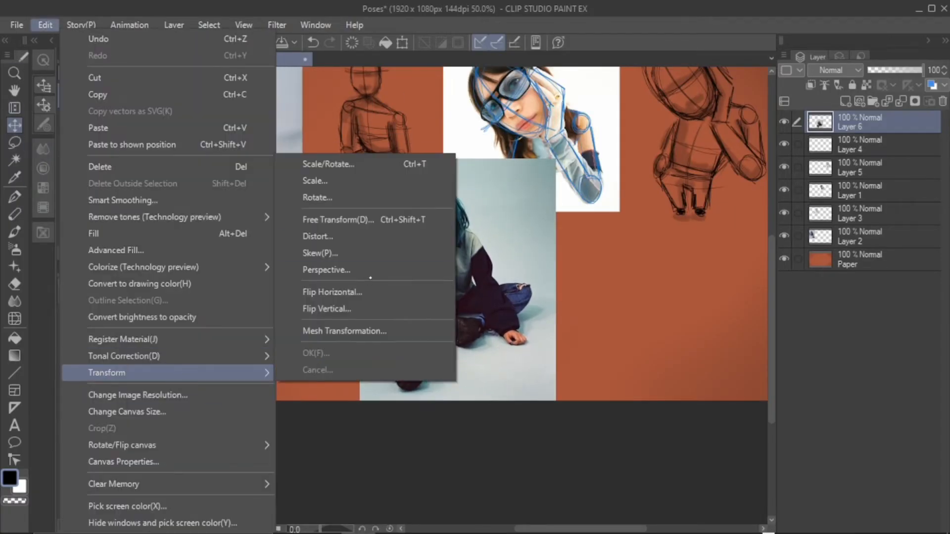
left_click(356, 181)
left_click_drag(556, 159, 526, 197)
left_click(45, 25)
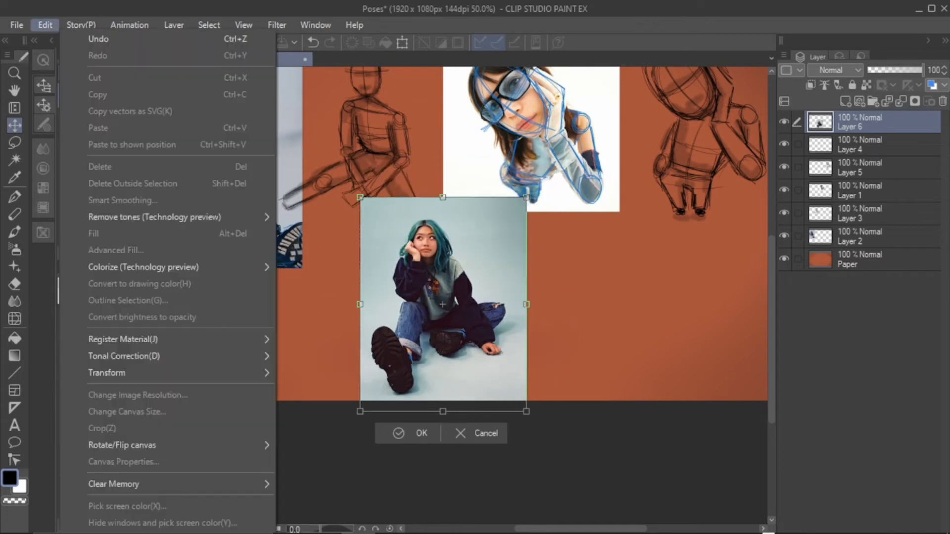
mouse_move(17, 25)
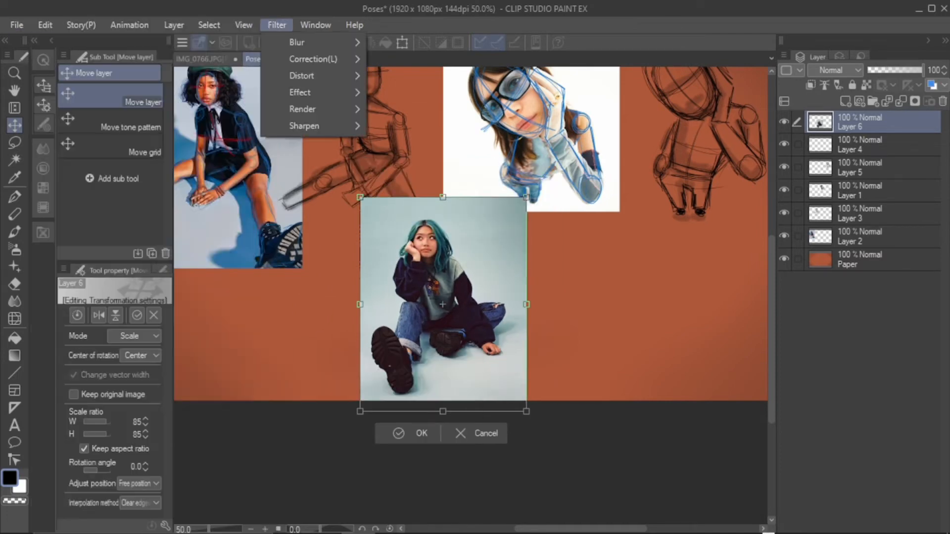
mouse_move(81, 25)
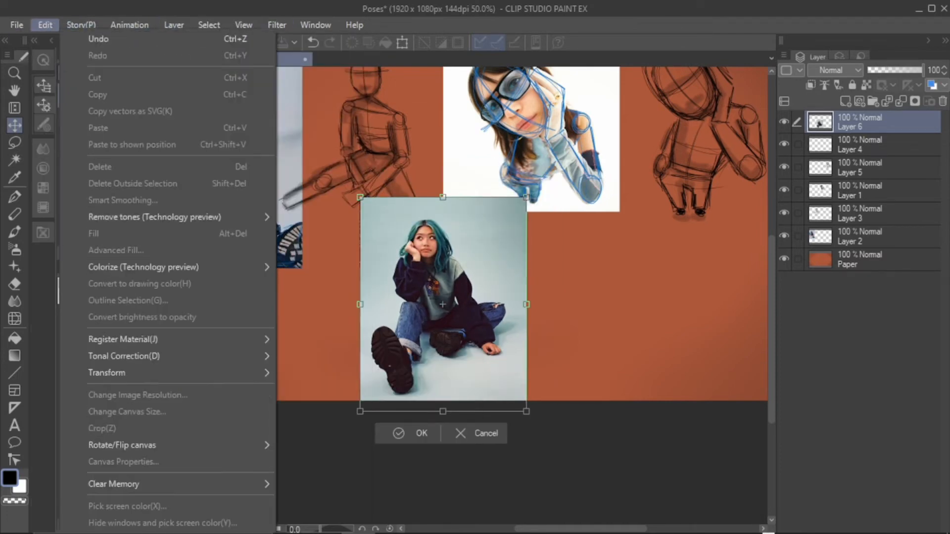
left_click(399, 434)
left_click(399, 433)
Change the canvas height to 2000 px, keeping the centre as the reference point
left_click(45, 24)
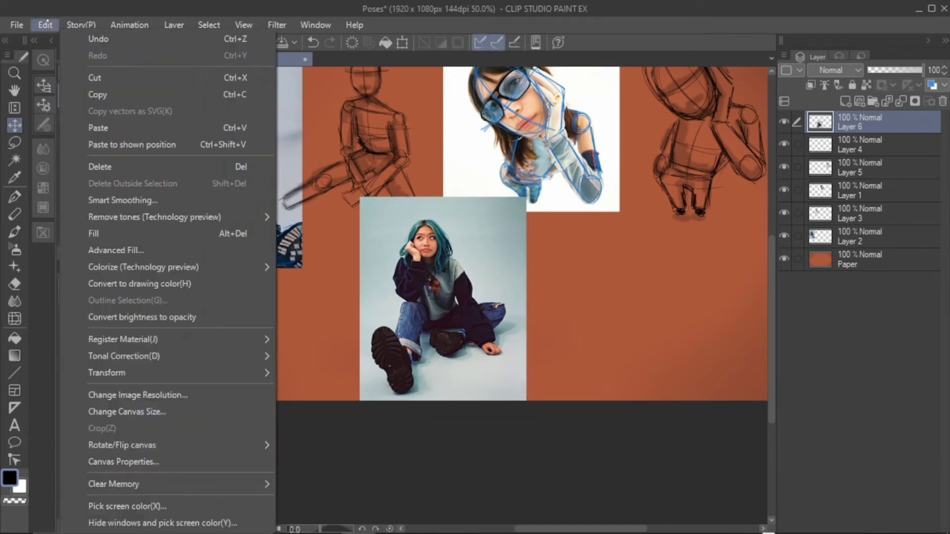
left_click(181, 414)
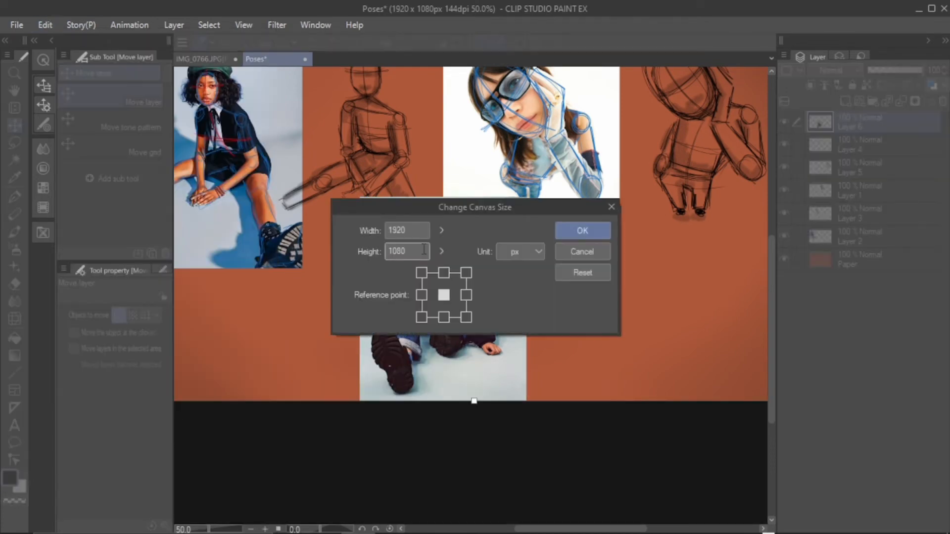
double_click(424, 251)
key("BackSpace")
type("3")
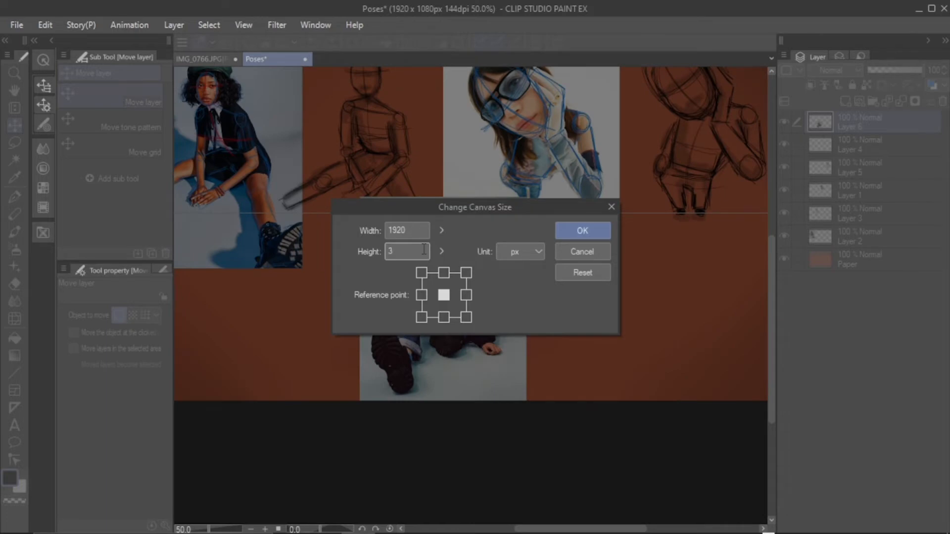
type("000")
key("Return")
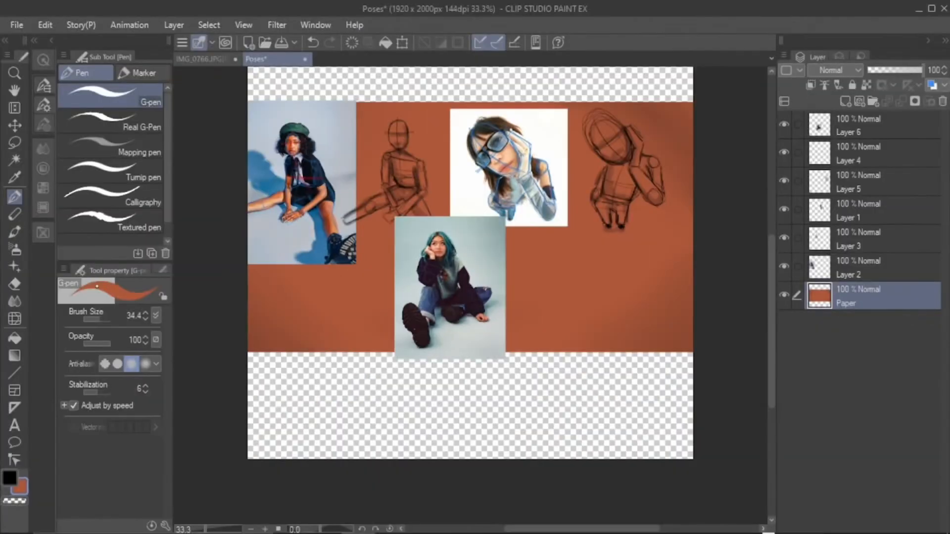
Try orange-brown, teal and yellow as background colours, painting the Paper layer with a very large G-pen
left_click_drag(266, 340, 424, 424)
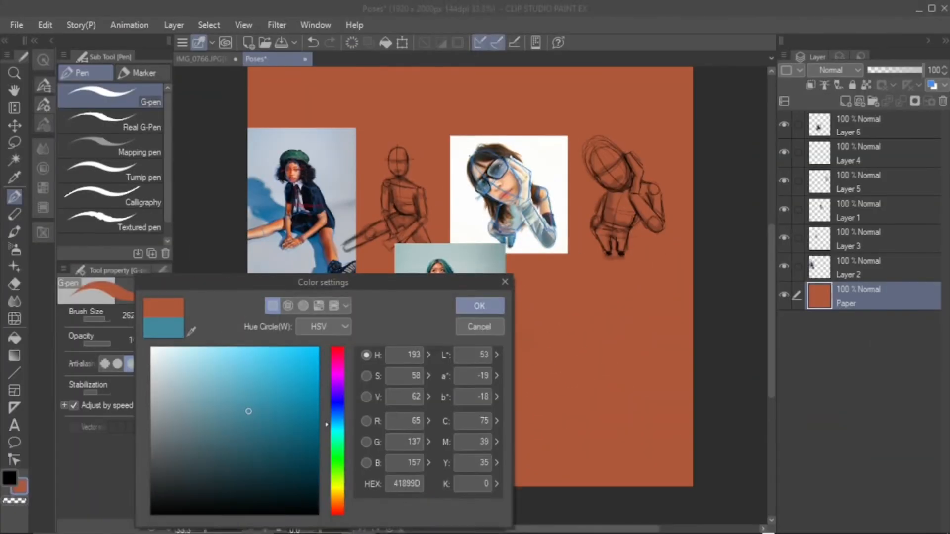
key("Return")
mouse_move(267, 475)
left_mouse_down()
mouse_move(495, 297)
mouse_move(340, 504)
mouse_move(637, 453)
left_mouse_up()
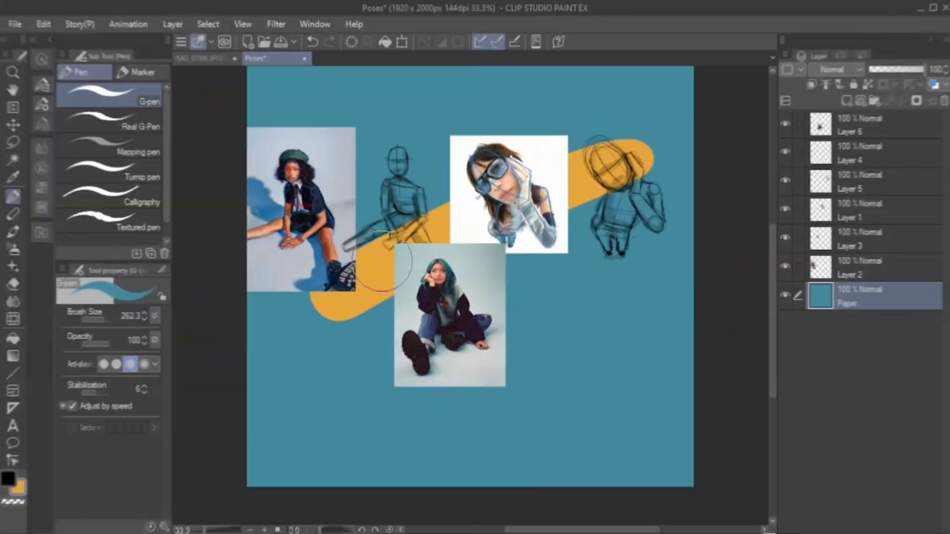
mouse_move(382, 262)
left_mouse_down()
mouse_move(293, 381)
mouse_move(653, 388)
mouse_move(623, 368)
left_mouse_up()
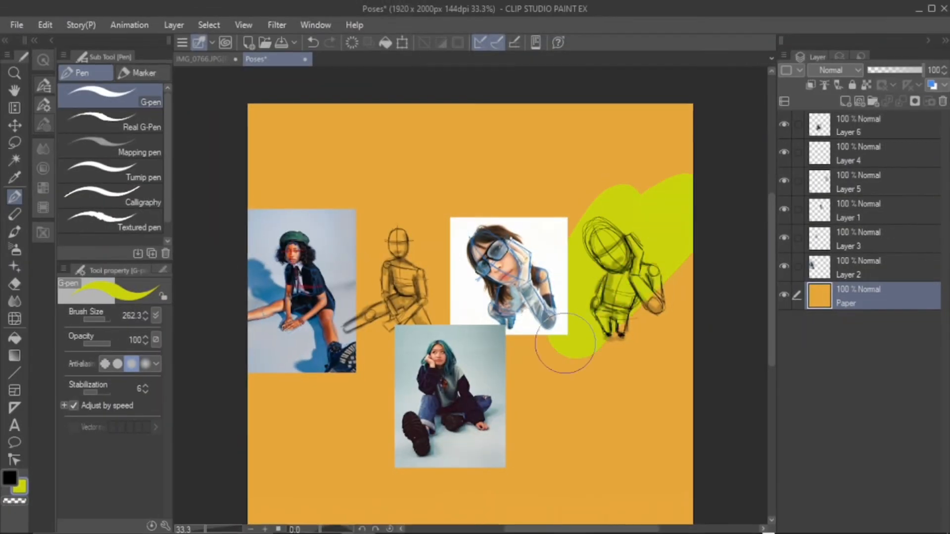
mouse_move(556, 350)
left_mouse_down()
mouse_move(307, 123)
mouse_move(505, 187)
left_mouse_up()
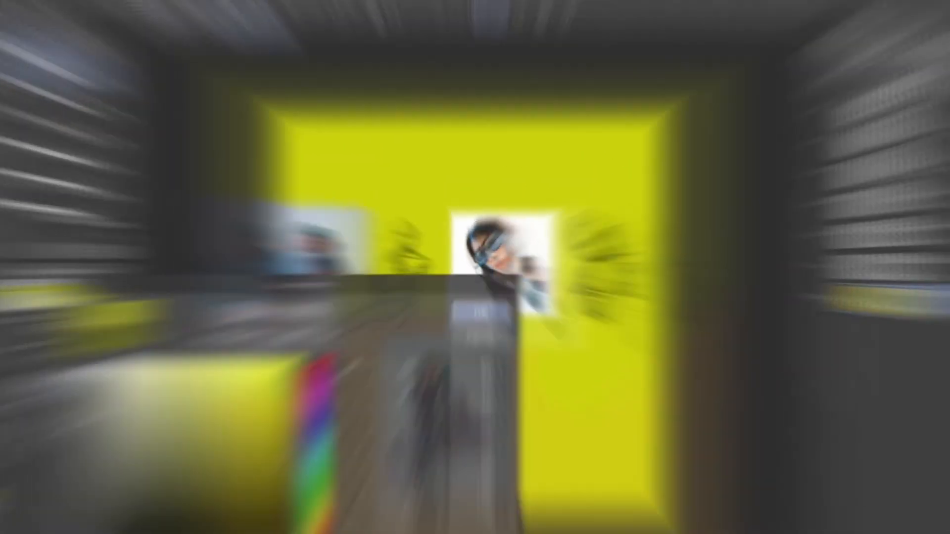
Repaint the whole background on the Paper layer in olive green with the large G-pen
mouse_move(638, 193)
left_mouse_down()
mouse_move(658, 208)
mouse_move(347, 476)
mouse_move(600, 399)
mouse_move(638, 475)
left_mouse_up()
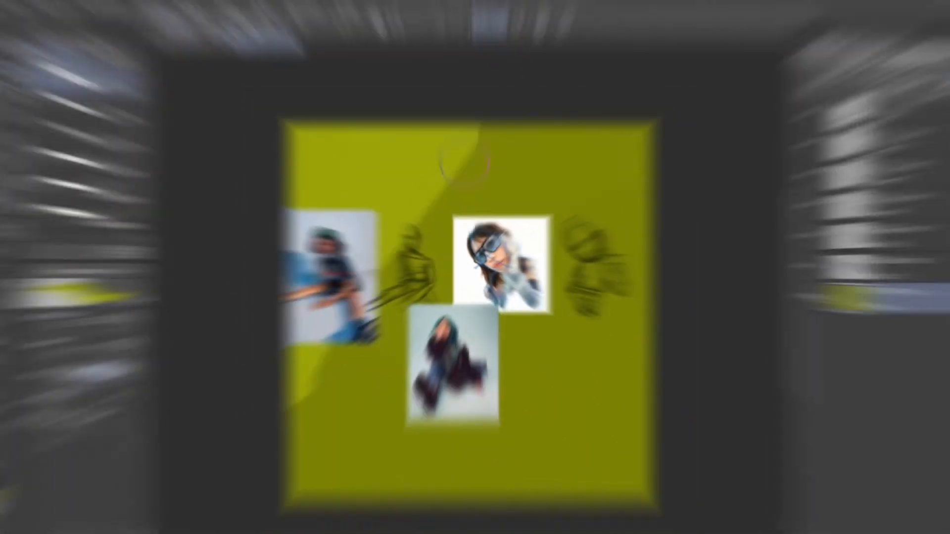
mouse_move(618, 148)
left_mouse_down()
mouse_move(544, 223)
mouse_move(534, 456)
left_mouse_up()
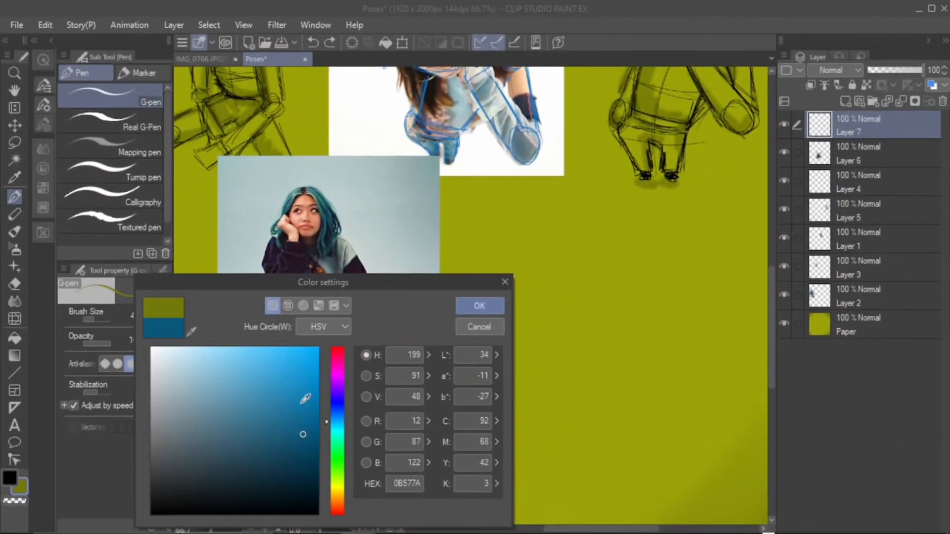
On a new layer above the pasted photo, trace the woman's face, hand and raised arm in blue 1197D6 with a 4.5 G-pen
mouse_move(303, 394)
left_mouse_down()
mouse_move(297, 439)
mouse_move(305, 374)
left_mouse_up()
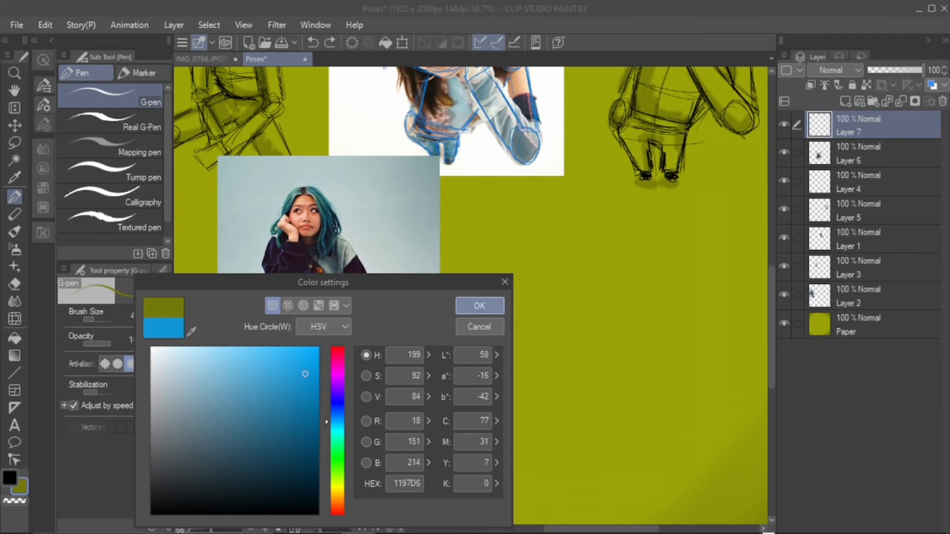
left_click(480, 305)
mouse_move(299, 195)
left_mouse_down()
mouse_move(322, 214)
mouse_move(290, 217)
mouse_move(269, 284)
left_mouse_up()
left_click_drag(289, 246, 270, 292)
left_click_drag(294, 243, 288, 283)
left_click_drag(262, 256, 270, 286)
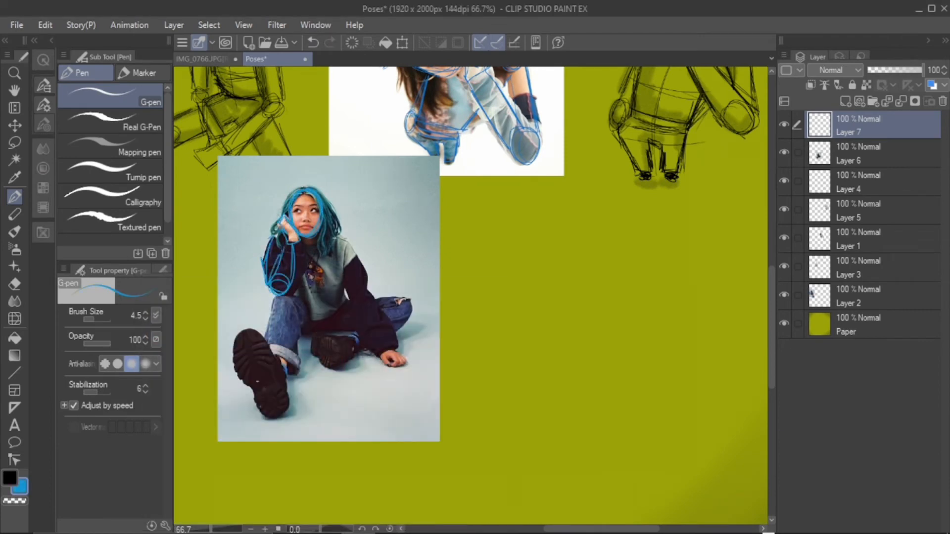
Trace the woman's shoulder, straight supporting arm, hand on the floor and torso in blue
left_click_drag(338, 238, 353, 243)
left_click_drag(355, 247, 393, 347)
left_click_drag(342, 279, 378, 351)
left_click_drag(379, 352, 397, 347)
left_click_drag(381, 355, 391, 367)
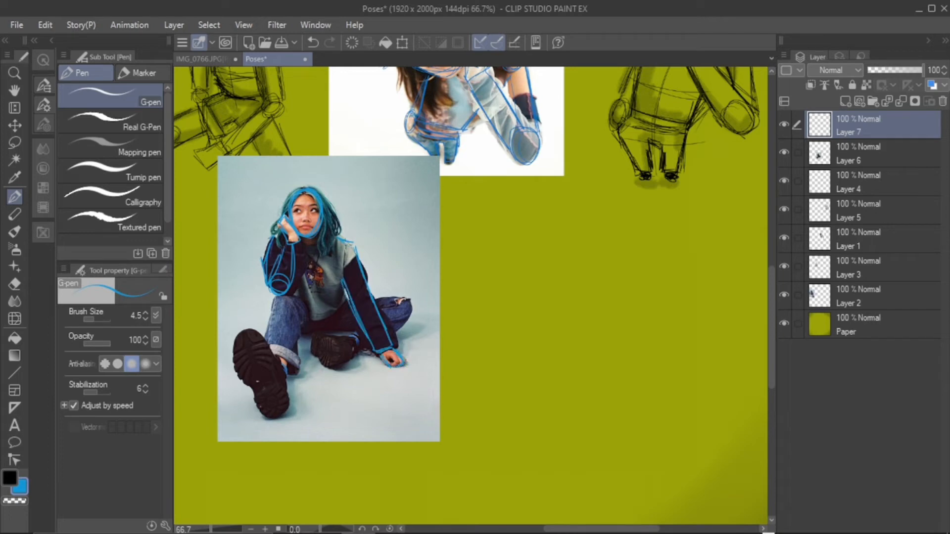
left_click_drag(296, 280, 303, 316)
left_click_drag(304, 316, 346, 311)
left_click_drag(341, 272, 346, 311)
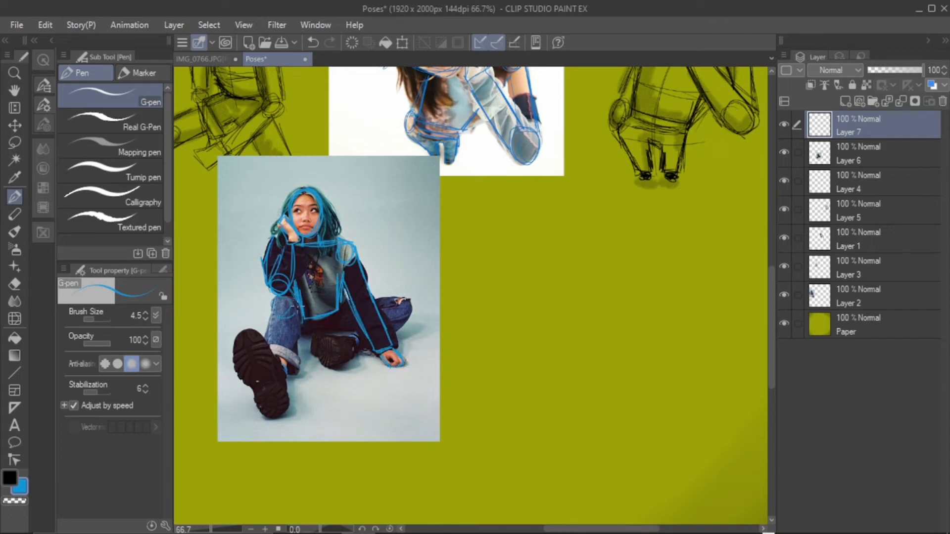
Trace both legs in blue, marking the raised knee, shin and large shoe sole, the folded leg and its foot
left_click_drag(297, 307, 281, 316)
left_click_drag(280, 342, 267, 362)
left_click_drag(293, 319, 286, 352)
left_click_drag(282, 349, 270, 396)
left_click_drag(240, 331, 282, 416)
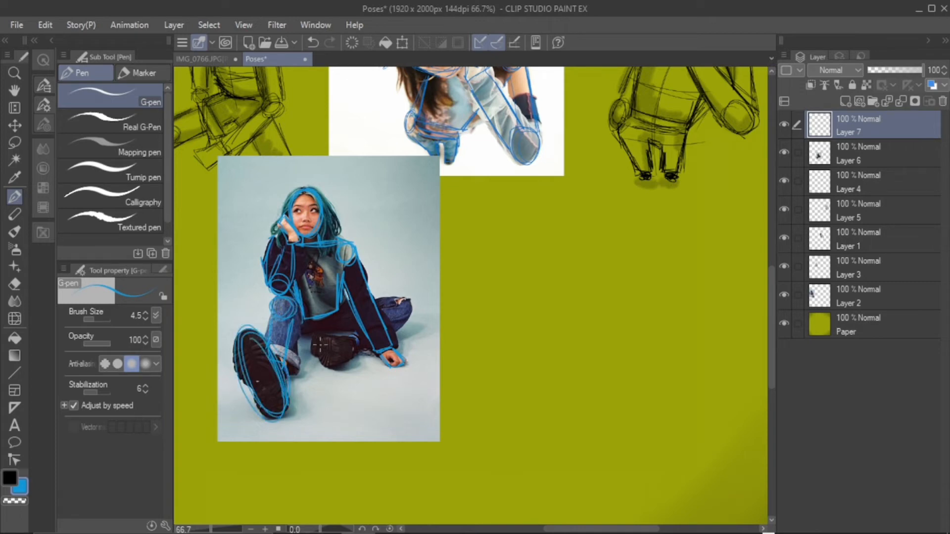
mouse_move(319, 344)
left_mouse_down()
mouse_move(324, 335)
mouse_move(356, 341)
left_mouse_up()
mouse_move(394, 297)
left_mouse_down()
mouse_move(396, 320)
mouse_move(364, 354)
left_mouse_up()
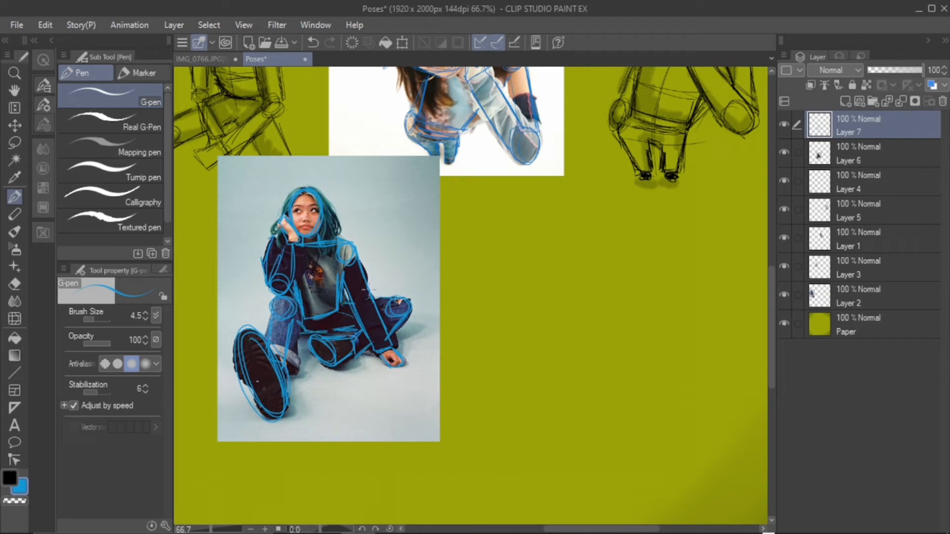
Switch the drawing colour to crimson and add cross guidelines over the woman's face and chest
double_click(18, 492)
left_click(337, 354)
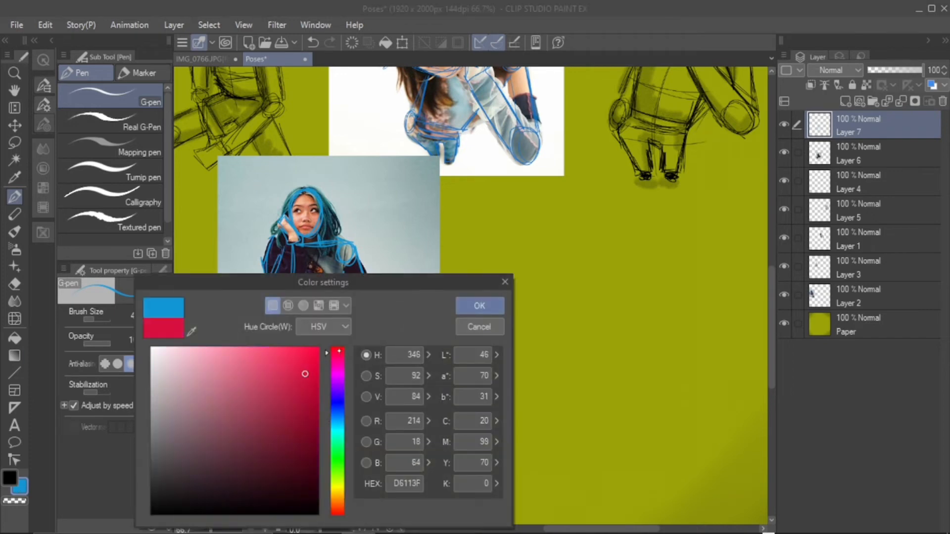
mouse_move(310, 355)
left_mouse_down()
mouse_move(319, 353)
mouse_move(316, 380)
left_mouse_up()
left_click(479, 306)
left_click_drag(307, 184, 308, 240)
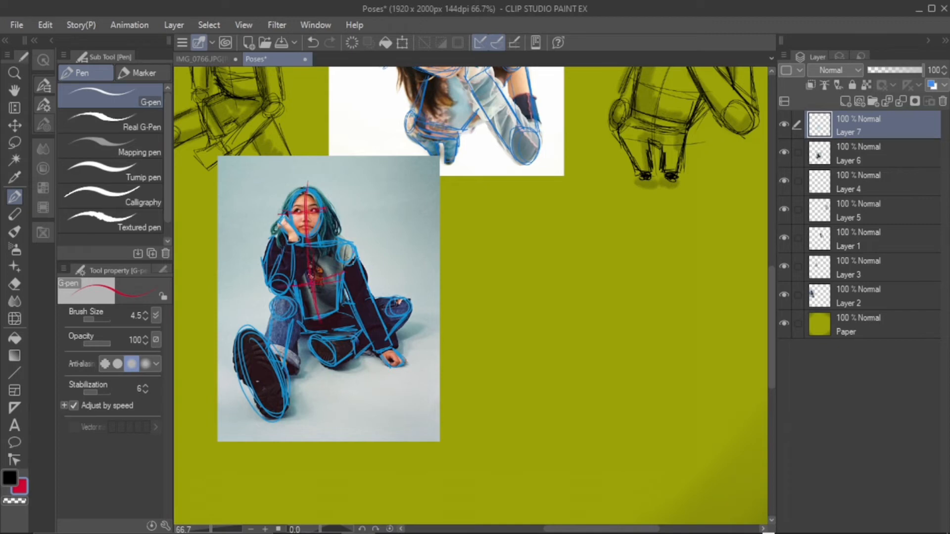
On Layer 1, draw crimson cross guidelines over the face and torso of the sunglasses photo
left_click_drag(772, 327, 771, 294)
left_click(866, 240)
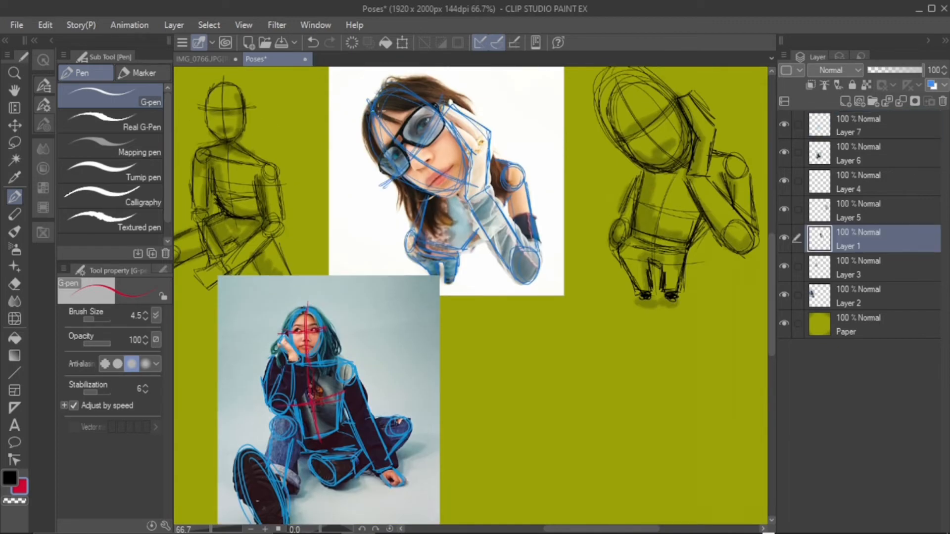
mouse_move(372, 110)
left_mouse_down()
mouse_move(434, 168)
mouse_move(468, 185)
left_mouse_up()
left_click_drag(441, 103, 381, 188)
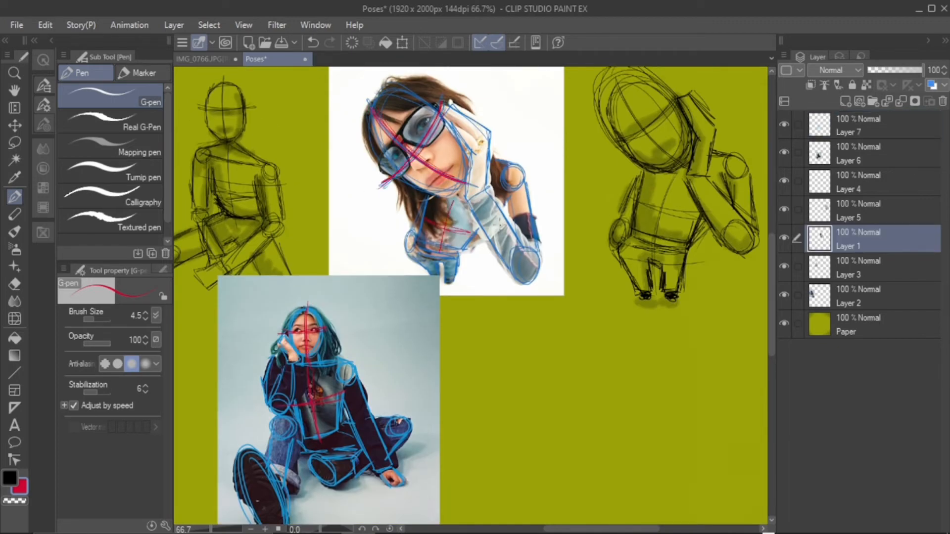
Merge the tracing on Layer 7 into the teal-haired woman's photo on Layer 6
mouse_move(772, 250)
left_mouse_down()
mouse_move(772, 284)
mouse_move(771, 265)
left_mouse_up()
left_click(879, 151)
left_click(884, 125)
key("ctrl+e")
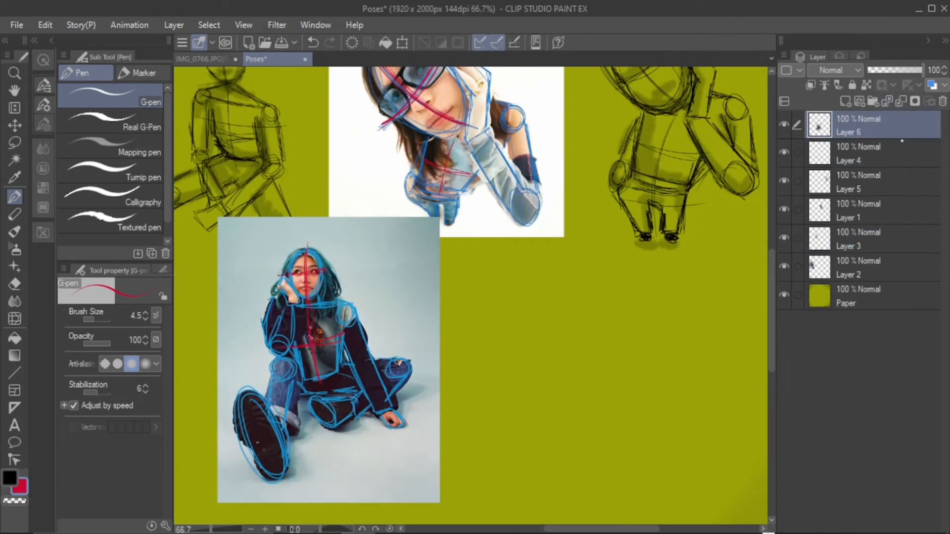
On a new layer, sketch an oval head with face guidelines in black beside the traced photo
left_click(846, 101)
left_click_drag(772, 302, 771, 321)
left_click(10, 477)
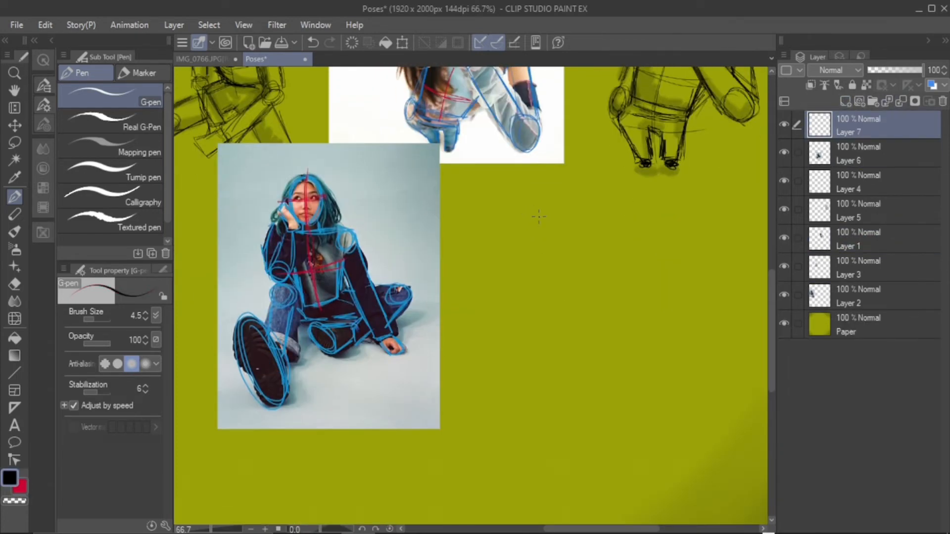
mouse_move(526, 202)
left_mouse_down()
mouse_move(552, 217)
mouse_move(524, 199)
mouse_move(543, 194)
left_mouse_up()
left_click_drag(503, 219, 563, 213)
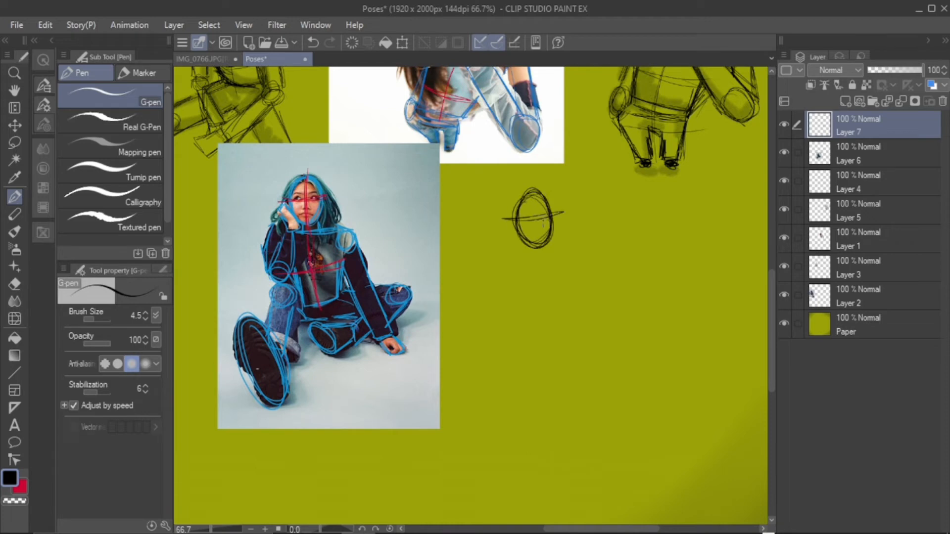
left_click_drag(536, 255, 533, 188)
Sketch the raised arm with shoulder and elbow circles, bent up to the head, and reinforce the head outline
mouse_move(512, 255)
left_mouse_down()
mouse_move(510, 228)
mouse_move(498, 317)
mouse_move(525, 278)
mouse_move(491, 313)
mouse_move(486, 267)
left_mouse_up()
mouse_move(490, 303)
left_mouse_down()
mouse_move(500, 246)
mouse_move(488, 280)
left_mouse_up()
mouse_move(521, 237)
left_mouse_down()
mouse_move(554, 208)
mouse_move(557, 244)
left_mouse_up()
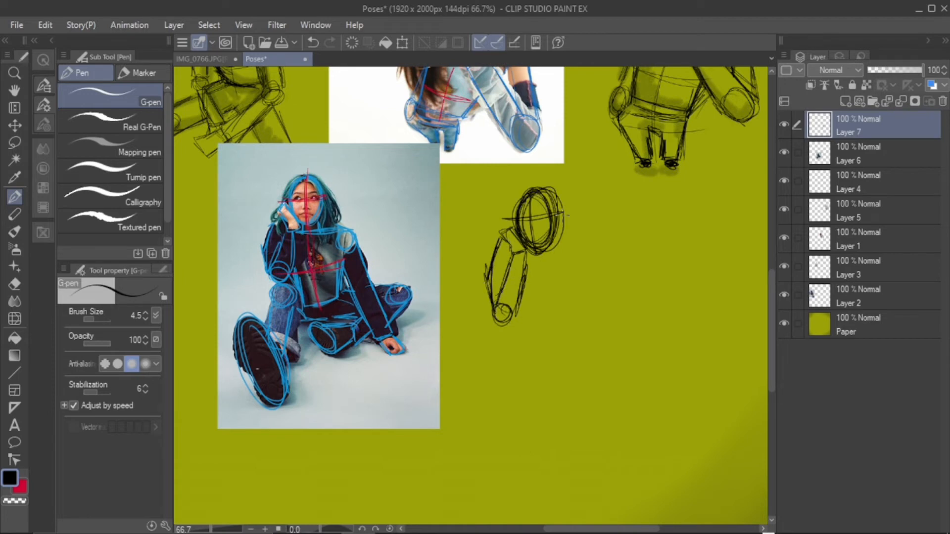
left_click_drag(499, 255, 522, 312)
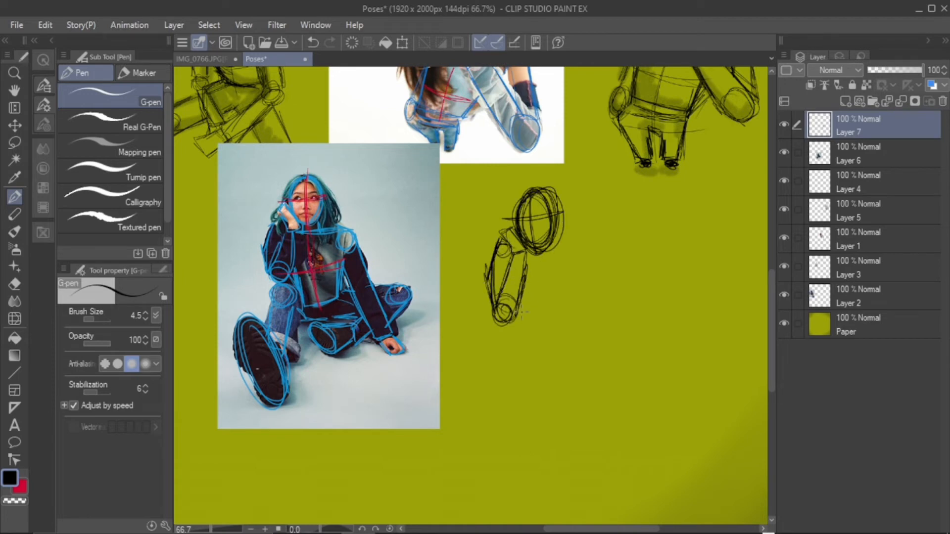
Sketch the shoulder line, the other shoulder joint and the straight supporting arm down to the wrist
mouse_move(523, 253)
left_mouse_down()
mouse_move(578, 253)
mouse_move(586, 263)
mouse_move(583, 319)
mouse_move(599, 357)
left_mouse_up()
left_click_drag(578, 296, 603, 367)
left_click_drag(605, 374, 634, 367)
left_click_drag(593, 273, 623, 371)
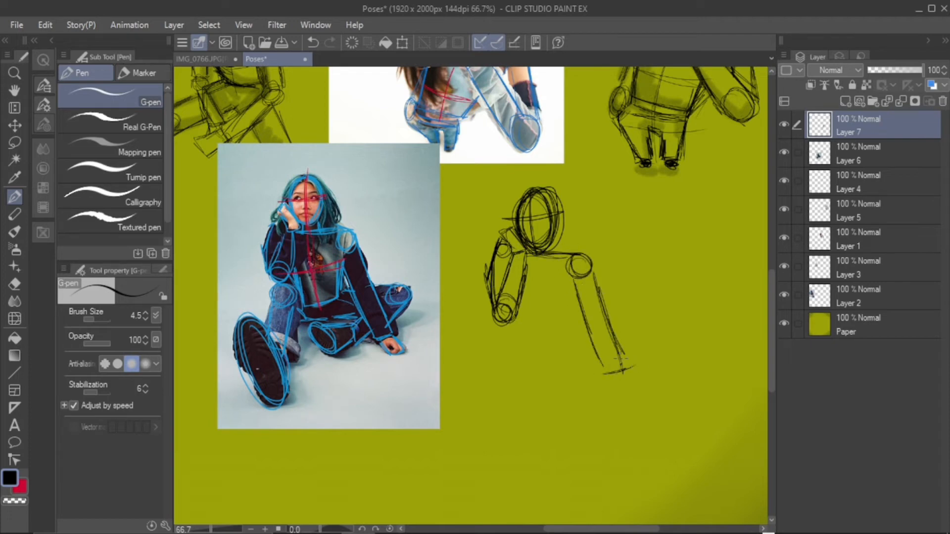
Sketch the torso block between the arms, with its vertical centre line and curved chest guideline
left_click_drag(521, 336, 567, 343)
left_click_drag(530, 343, 576, 337)
left_click_drag(577, 302, 573, 340)
mouse_move(575, 282)
left_mouse_down()
mouse_move(579, 344)
mouse_move(525, 349)
left_mouse_up()
mouse_move(574, 259)
left_mouse_down()
mouse_move(589, 277)
mouse_move(547, 353)
left_mouse_up()
left_click_drag(516, 313, 584, 298)
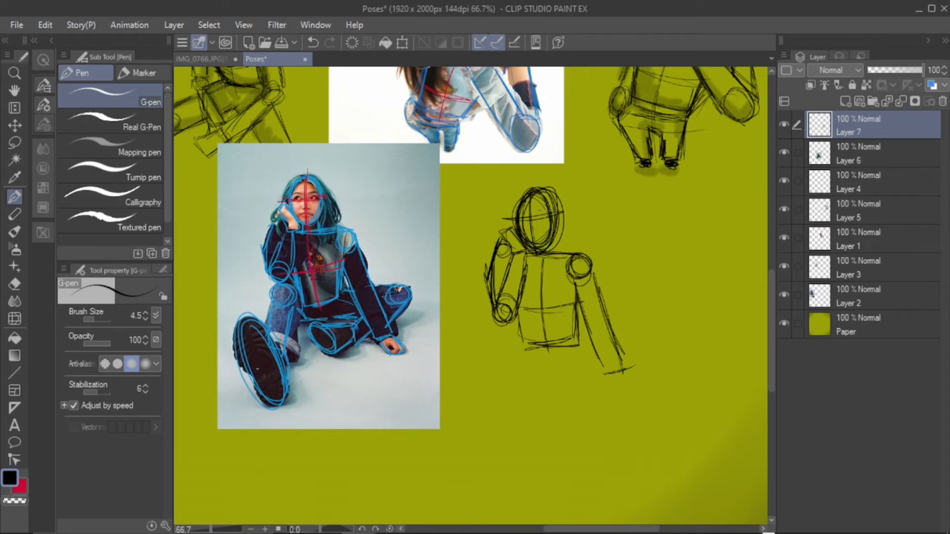
Erase the rough lines inside the head and redraw its horizontal and vertical face guidelines
key("e")
left_click_drag(520, 203, 552, 237)
key("p")
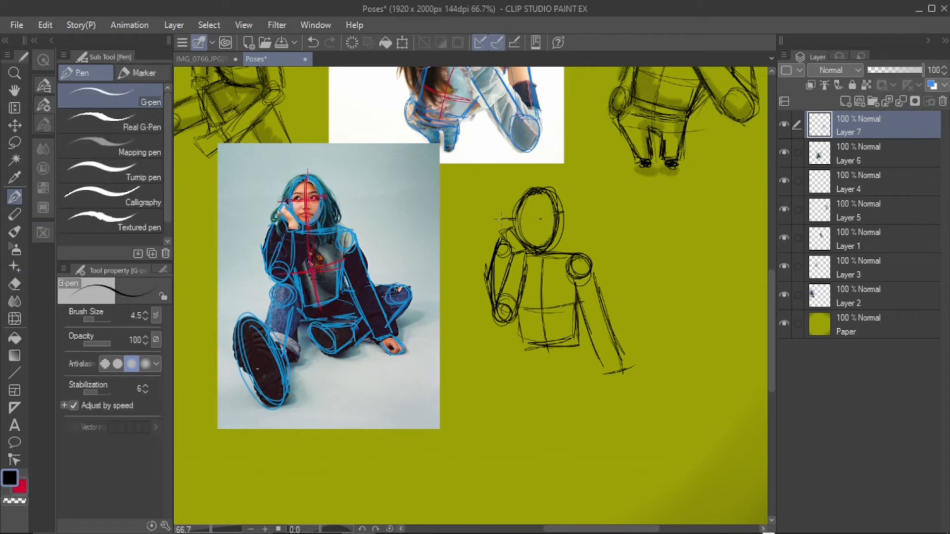
left_click_drag(501, 219, 569, 216)
left_click_drag(539, 191, 543, 254)
Sketch the bent front leg with a knee circle, shin and large oval shoe sole, and start the hip line
mouse_move(515, 325)
left_mouse_down()
mouse_move(494, 346)
mouse_move(517, 329)
mouse_move(488, 401)
left_mouse_up()
left_click_drag(495, 351, 481, 389)
mouse_move(521, 352)
left_mouse_down()
mouse_move(509, 398)
mouse_move(480, 394)
mouse_move(524, 346)
left_mouse_up()
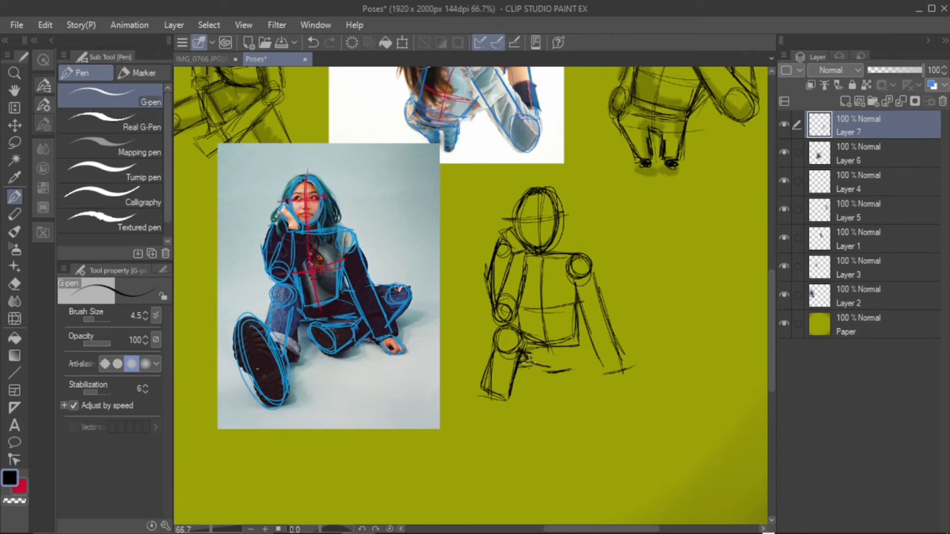
left_click_drag(524, 360, 548, 372)
mouse_move(476, 372)
left_mouse_down()
mouse_move(507, 420)
mouse_move(508, 407)
mouse_move(482, 422)
left_mouse_up()
left_click_drag(511, 393, 509, 425)
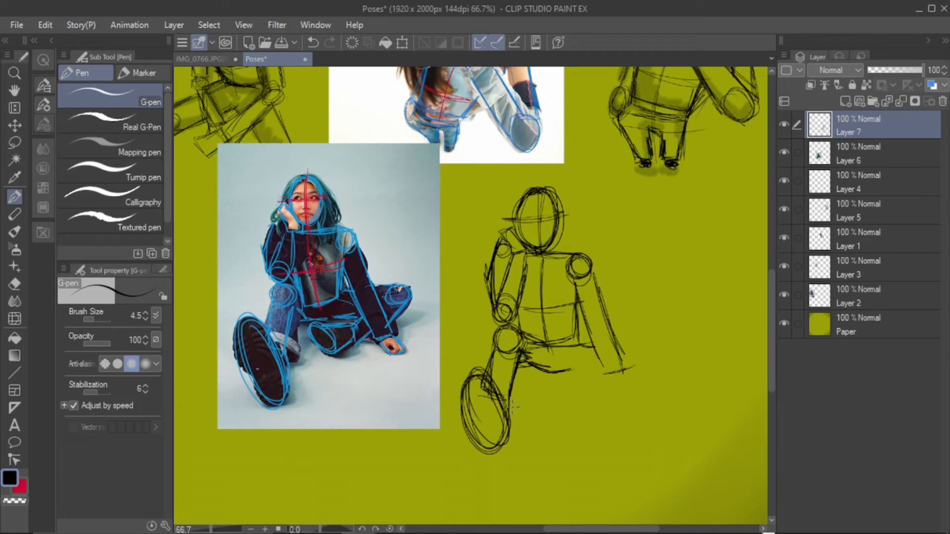
Redraw the lower hip strokes beside the bent leg and clean up the stray lines with the eraser
left_click_drag(519, 369, 539, 371)
mouse_move(525, 377)
left_mouse_down()
mouse_move(548, 373)
mouse_move(550, 360)
mouse_move(552, 375)
left_mouse_up()
left_click(15, 284)
left_click(15, 196)
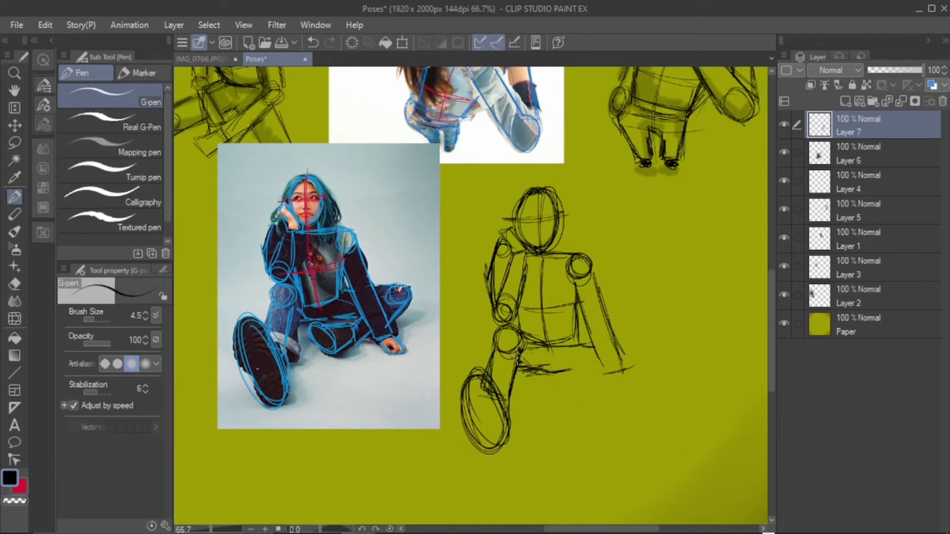
Sketch the folded leg with its oval knee, tapering shin, thigh underside and short shoe with a rounded sole
mouse_move(643, 345)
left_mouse_down()
mouse_move(639, 366)
mouse_move(653, 363)
mouse_move(600, 401)
left_mouse_up()
mouse_move(628, 378)
left_mouse_down()
mouse_move(606, 401)
mouse_move(583, 391)
left_mouse_up()
left_click_drag(583, 386, 590, 407)
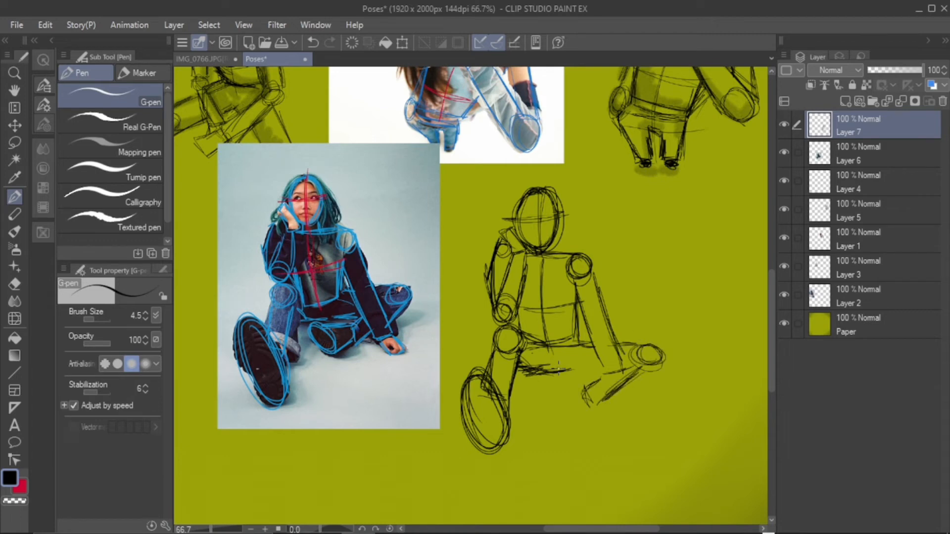
left_click_drag(558, 370, 590, 366)
mouse_move(571, 367)
left_mouse_down()
mouse_move(626, 345)
mouse_move(602, 373)
left_mouse_up()
left_click_drag(652, 347, 602, 403)
mouse_move(587, 372)
left_mouse_down()
mouse_move(592, 404)
mouse_move(559, 382)
mouse_move(587, 386)
mouse_move(578, 421)
left_mouse_up()
left_click_drag(561, 413, 568, 419)
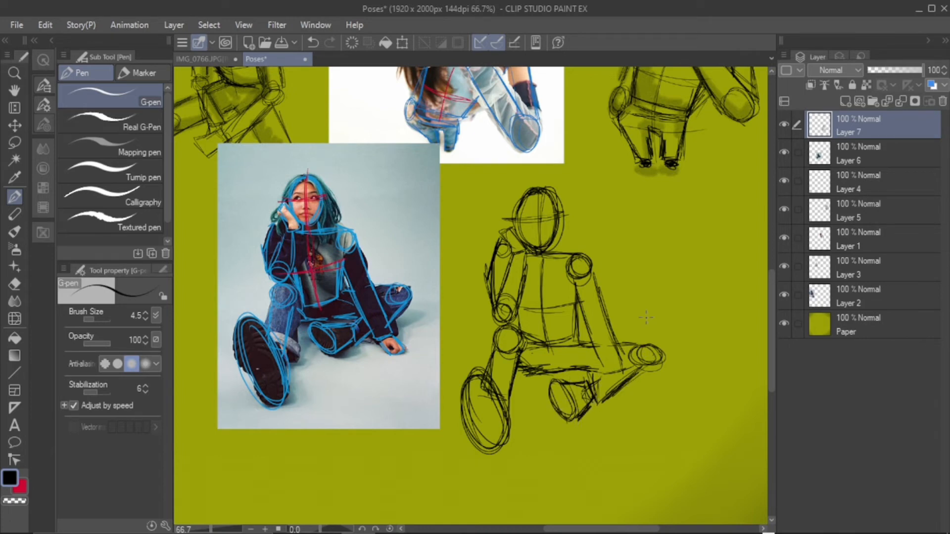
Redraw the folded leg's knee as a rounder circle nearer the arm, and clean up and redraw the underside of the thigh
key("e")
mouse_move(629, 353)
left_mouse_down()
mouse_move(650, 365)
mouse_move(634, 343)
left_mouse_up()
key("p")
key("e")
mouse_move(519, 367)
left_mouse_down()
mouse_move(579, 368)
mouse_move(565, 354)
mouse_move(585, 366)
left_mouse_up()
key("p")
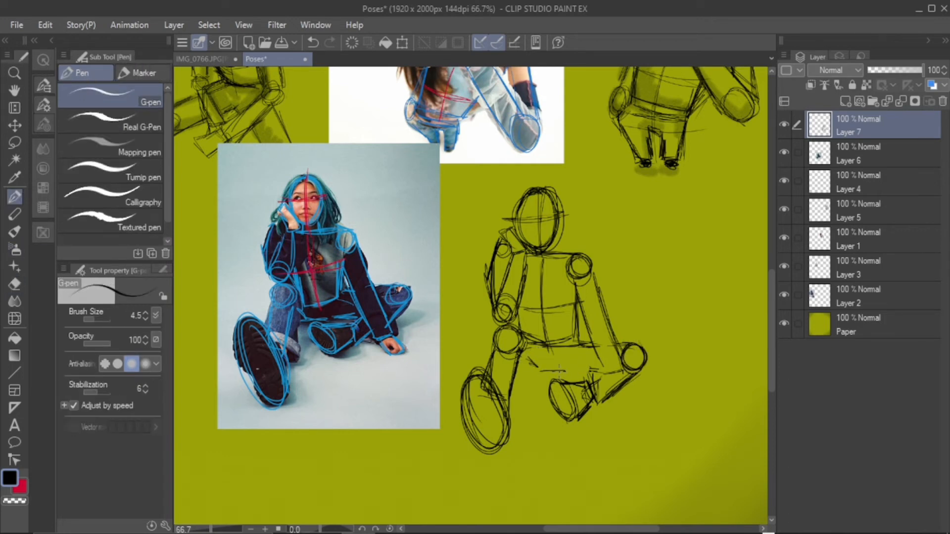
mouse_move(517, 358)
left_mouse_down()
mouse_move(540, 370)
mouse_move(560, 354)
mouse_move(511, 361)
mouse_move(536, 363)
left_mouse_up()
key("e")
key("p")
mouse_move(501, 331)
left_mouse_down()
mouse_move(506, 358)
mouse_move(521, 366)
mouse_move(514, 388)
mouse_move(590, 376)
left_mouse_up()
Sketch the supporting arm's elbow circle, forearm and flat hand resting on the ground, crossing the folded leg
left_click_drag(592, 337, 611, 396)
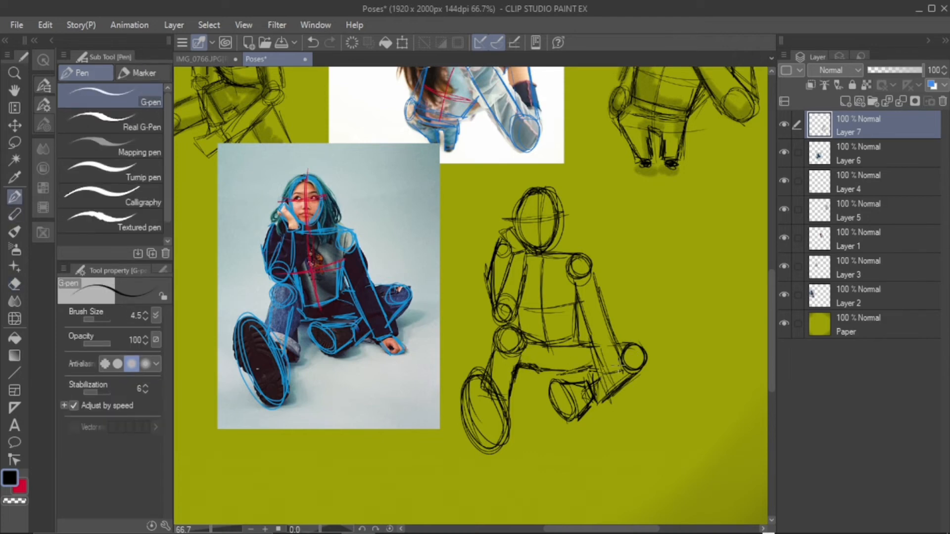
mouse_move(597, 347)
left_mouse_down()
mouse_move(610, 344)
mouse_move(621, 407)
left_mouse_up()
left_click_drag(620, 410, 637, 405)
left_click_drag(616, 347, 638, 405)
mouse_move(600, 351)
left_mouse_down()
mouse_move(616, 391)
mouse_move(658, 423)
left_mouse_up()
left_click_drag(657, 424, 647, 430)
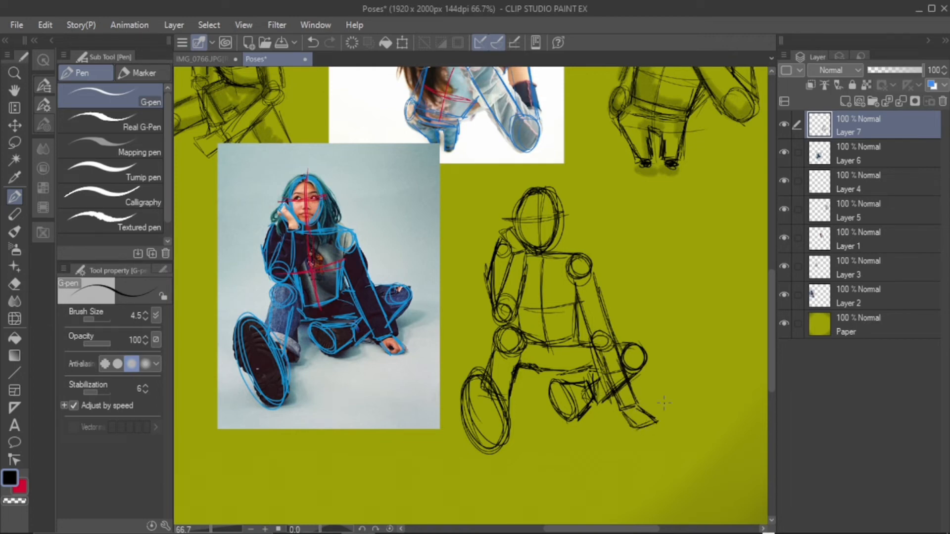
Sketch the hand propping up the cheek as a small angular block, undoing the first attempt
left_click_drag(535, 194, 523, 240)
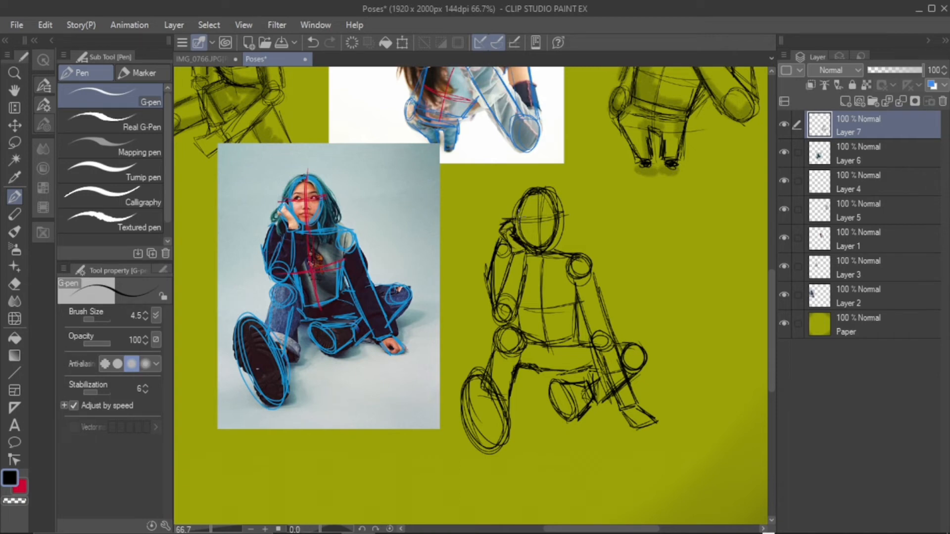
left_click(313, 42)
mouse_move(507, 240)
left_mouse_down()
mouse_move(515, 251)
mouse_move(509, 246)
left_mouse_up()
left_click_drag(496, 226, 512, 217)
Erase the front shoe's oval sole and redraw it as a longer, tilted sole shape that narrows in the middle
left_click(15, 284)
mouse_move(470, 391)
left_mouse_down()
mouse_move(490, 384)
mouse_move(500, 418)
left_mouse_up()
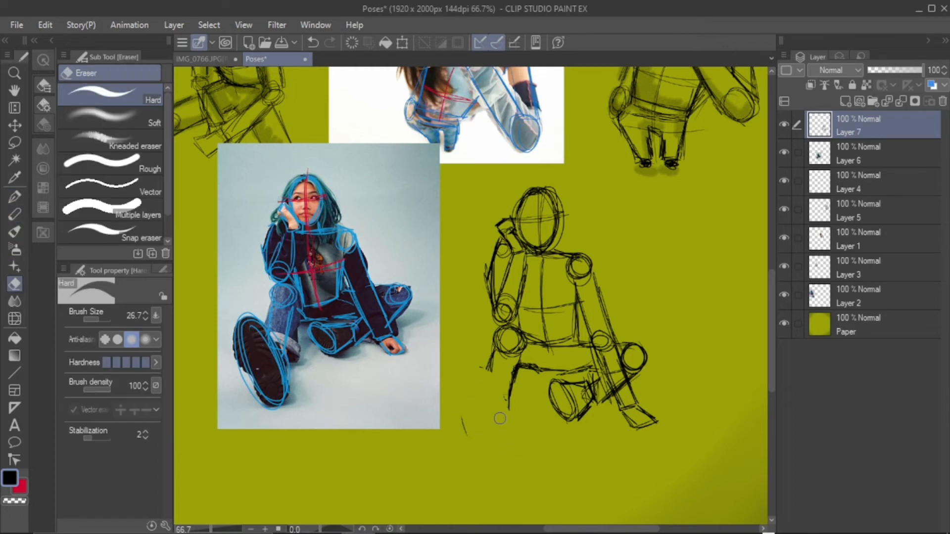
left_click(15, 197)
mouse_move(482, 372)
left_mouse_down()
mouse_move(456, 391)
mouse_move(504, 399)
left_mouse_up()
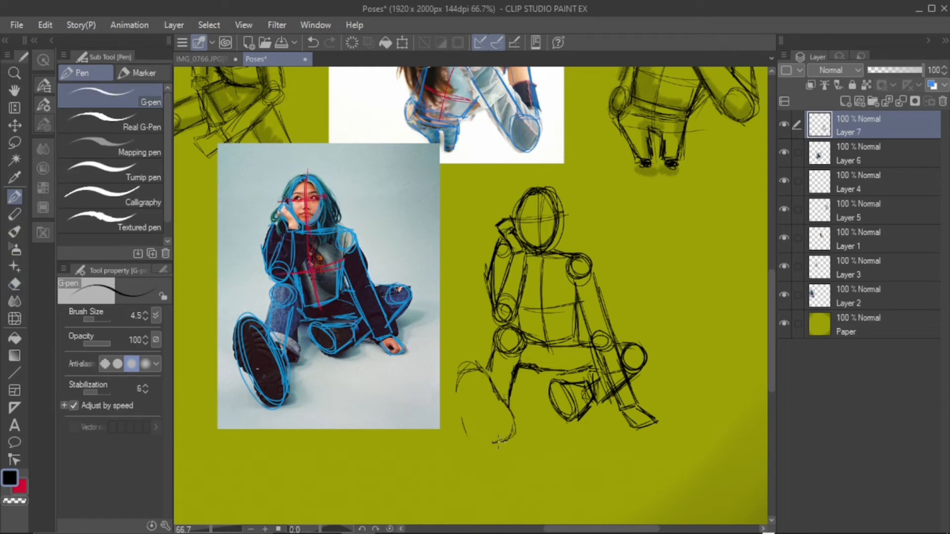
mouse_move(498, 442)
left_mouse_down()
mouse_move(478, 436)
mouse_move(470, 408)
left_mouse_up()
left_click_drag(481, 361, 459, 378)
left_click_drag(477, 363, 495, 396)
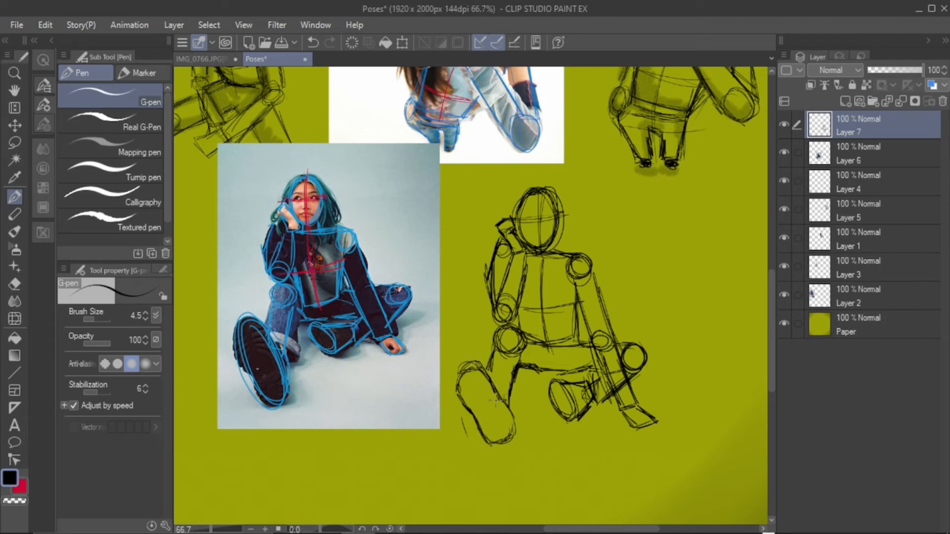
left_click_drag(514, 431, 488, 443)
mouse_move(497, 403)
left_mouse_down()
mouse_move(512, 432)
mouse_move(479, 439)
mouse_move(502, 405)
left_mouse_up()
key("e")
key("p")
mouse_move(478, 365)
left_mouse_down()
mouse_move(448, 384)
mouse_move(497, 425)
left_mouse_up()
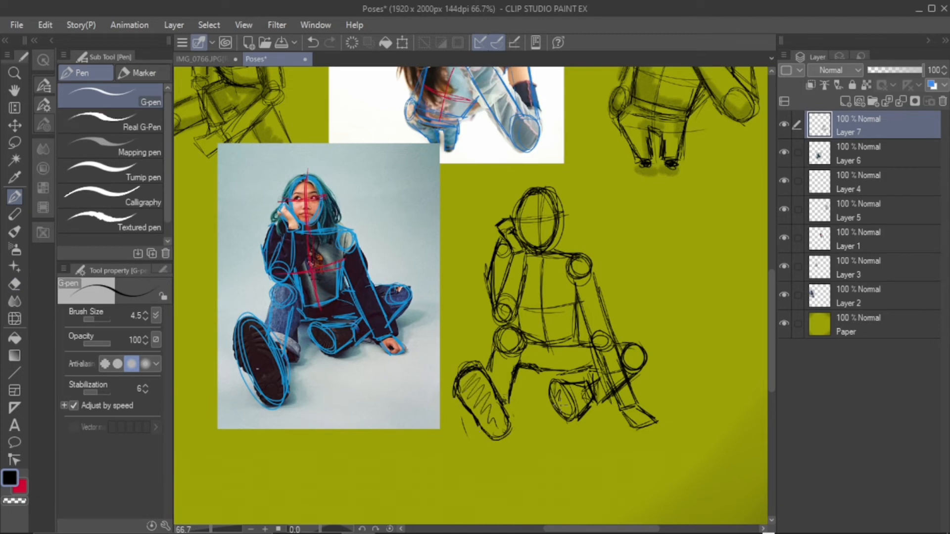
left_click_drag(564, 406, 572, 414)
left_click(313, 42)
left_click(313, 43)
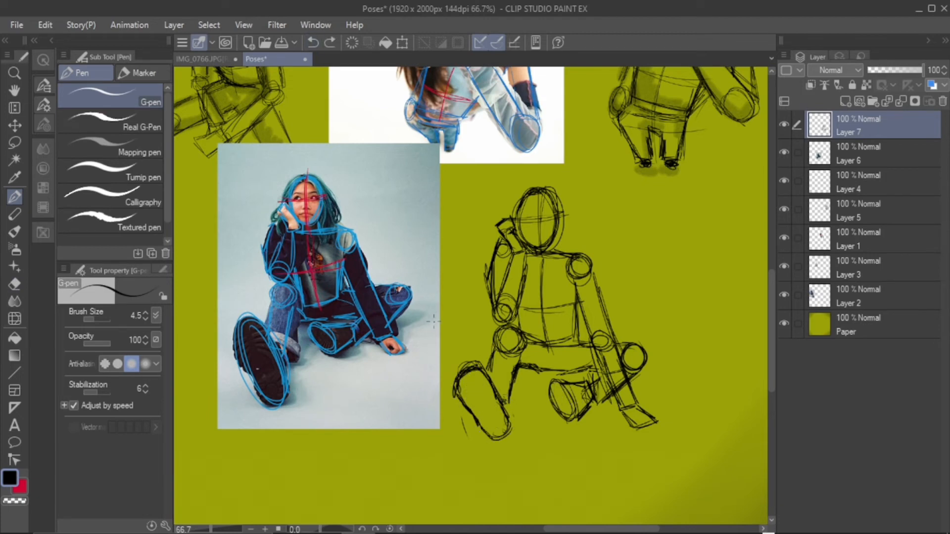
Shade both shoe soles and the underside of the thighs with the Soft bleed watercolor brush
left_click(14, 232)
left_click(86, 91)
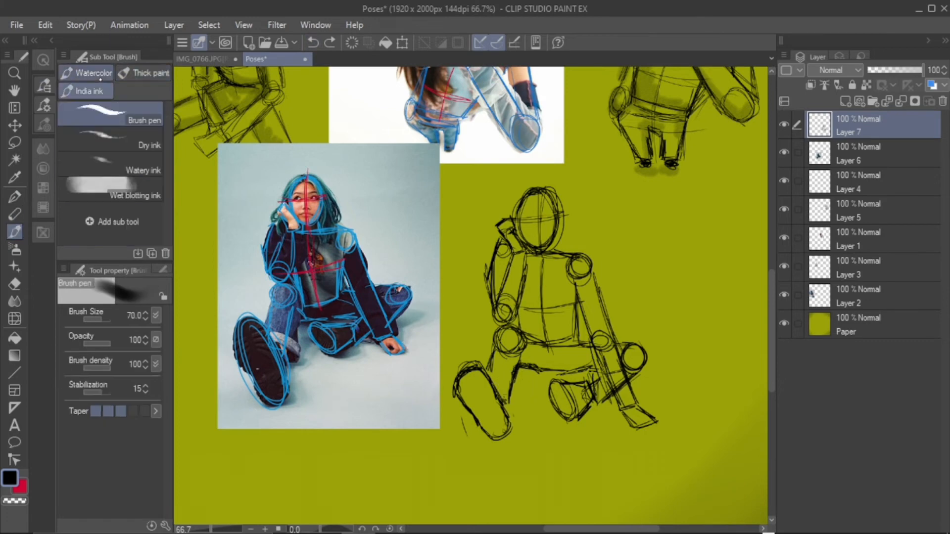
left_click(97, 75)
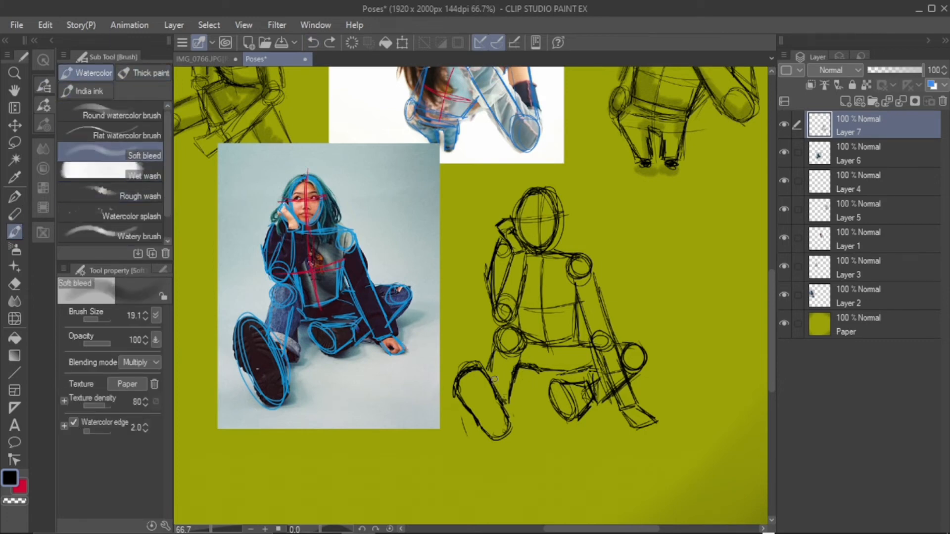
mouse_move(465, 385)
left_mouse_down()
mouse_move(498, 425)
mouse_move(492, 405)
left_mouse_up()
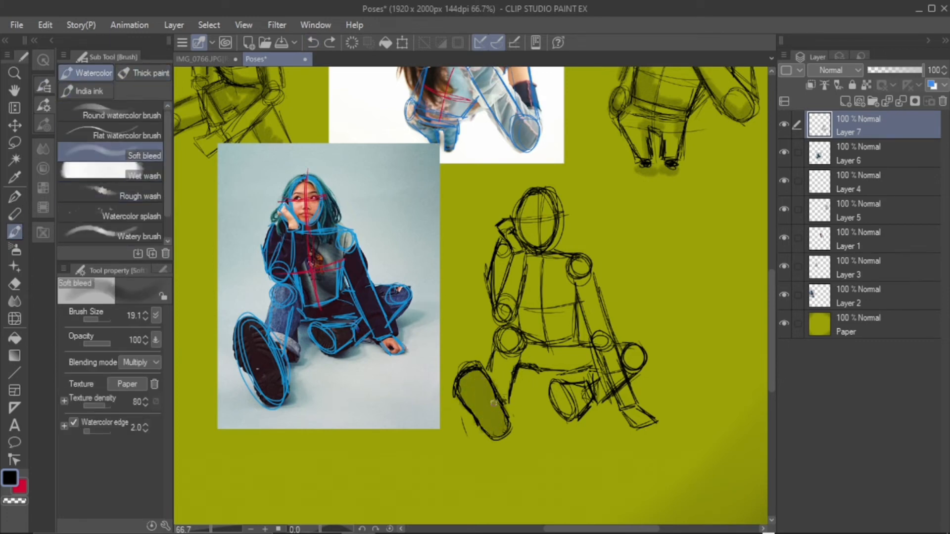
mouse_move(562, 406)
left_mouse_down()
mouse_move(558, 385)
mouse_move(570, 414)
left_mouse_up()
mouse_move(481, 377)
left_mouse_down()
mouse_move(502, 416)
mouse_move(485, 424)
mouse_move(480, 376)
mouse_move(497, 425)
left_mouse_up()
mouse_move(554, 383)
left_mouse_down()
mouse_move(567, 415)
mouse_move(554, 380)
mouse_move(583, 411)
left_mouse_up()
mouse_move(524, 344)
left_mouse_down()
mouse_move(538, 358)
mouse_move(580, 360)
mouse_move(572, 349)
mouse_move(544, 365)
mouse_move(577, 360)
mouse_move(570, 367)
left_mouse_up()
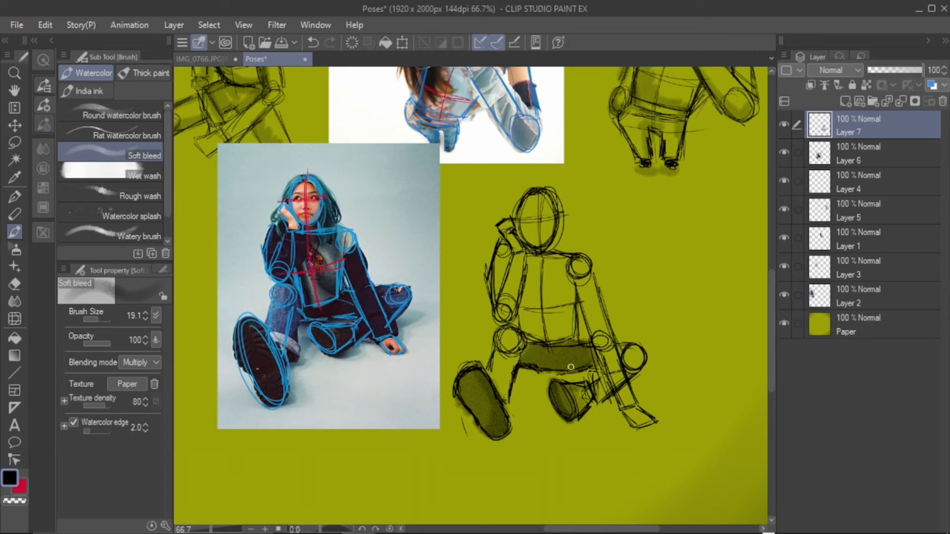
Add soft watercolor shading to the front leg, torso, arms, ground hand and neck area of the seated figure
mouse_move(518, 346)
left_mouse_down()
mouse_move(537, 329)
mouse_move(527, 288)
mouse_move(520, 334)
mouse_move(542, 339)
mouse_move(568, 318)
left_mouse_up()
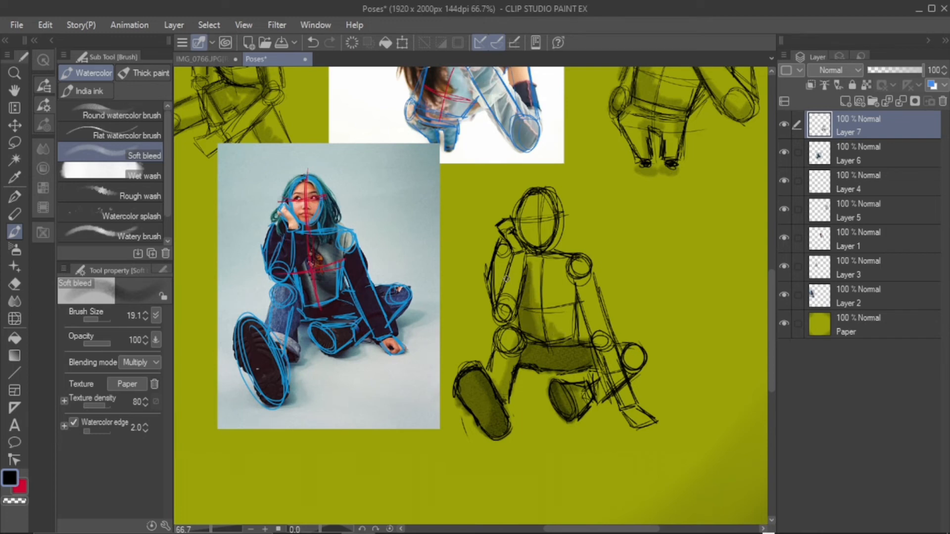
left_click_drag(507, 279, 502, 275)
mouse_move(575, 284)
left_mouse_down()
mouse_move(572, 311)
mouse_move(574, 303)
left_mouse_up()
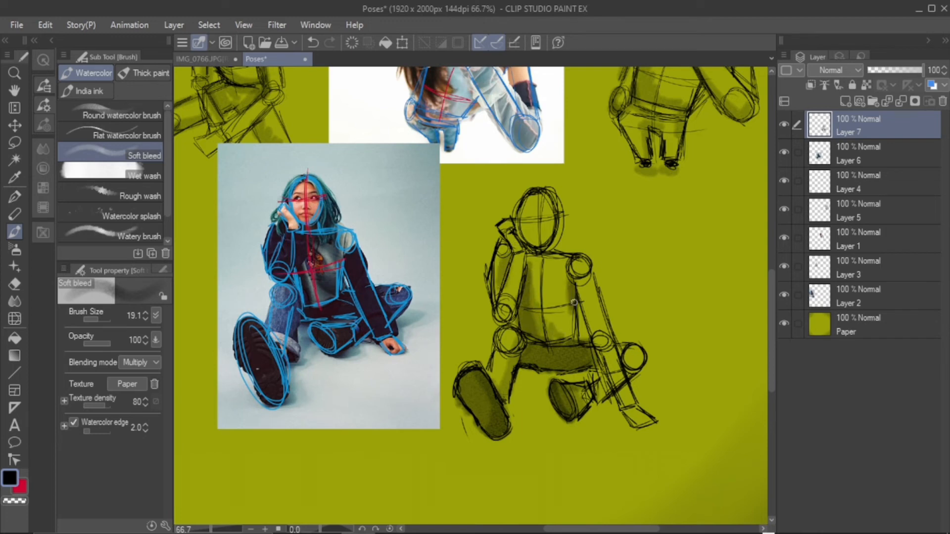
mouse_move(596, 381)
left_mouse_down()
mouse_move(588, 380)
mouse_move(602, 399)
mouse_move(624, 346)
mouse_move(581, 292)
mouse_move(635, 422)
left_mouse_up()
mouse_move(513, 244)
left_mouse_down()
mouse_move(510, 225)
mouse_move(551, 219)
mouse_move(547, 238)
mouse_move(524, 223)
mouse_move(587, 256)
left_mouse_up()
Switch to Pinterest in the browser, browse the poses search results and open the pin of the crouching woman in the orange sweater
left_click(250, 530)
left_click(250, 530)
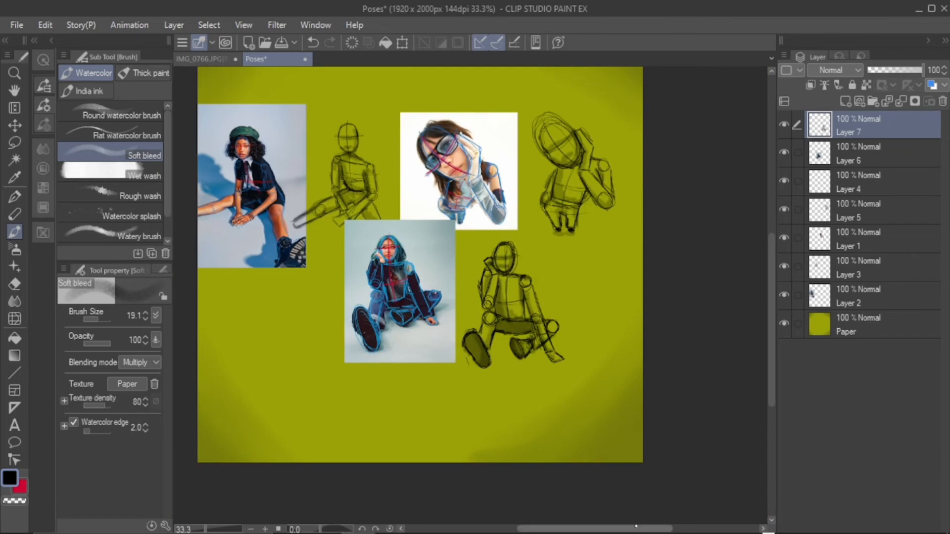
left_click_drag(633, 529, 612, 529)
left_click(361, 524)
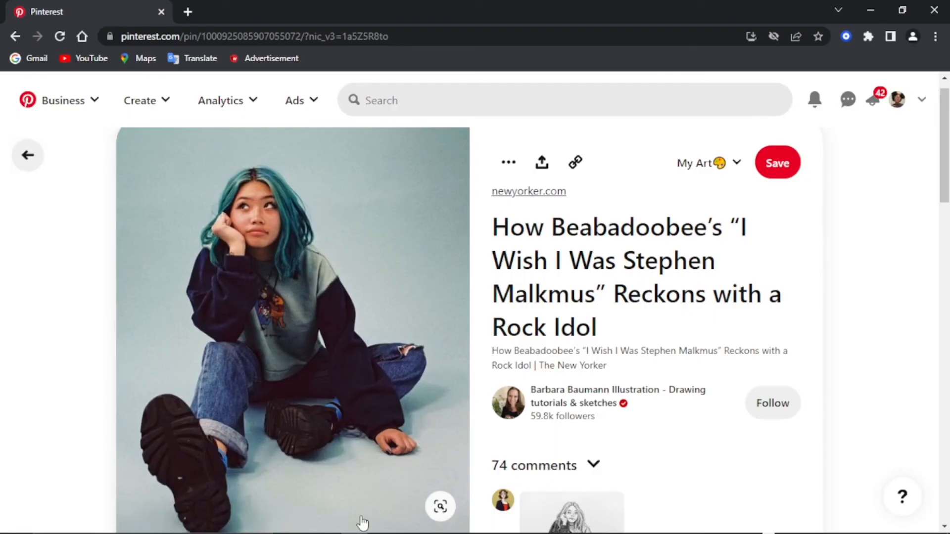
left_click(15, 37)
scroll(470, 346, "down", 1)
scroll(470, 347, "down", 15)
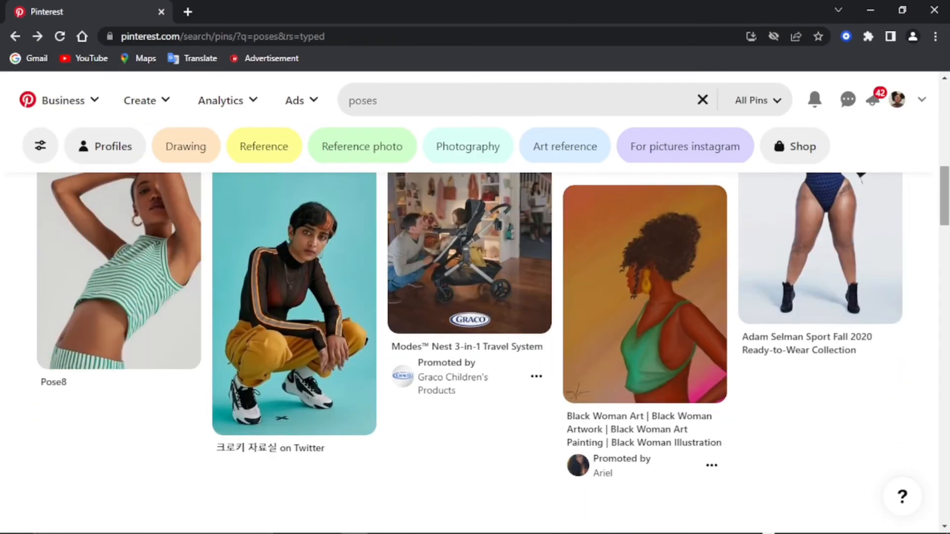
scroll(470, 347, "down", 12)
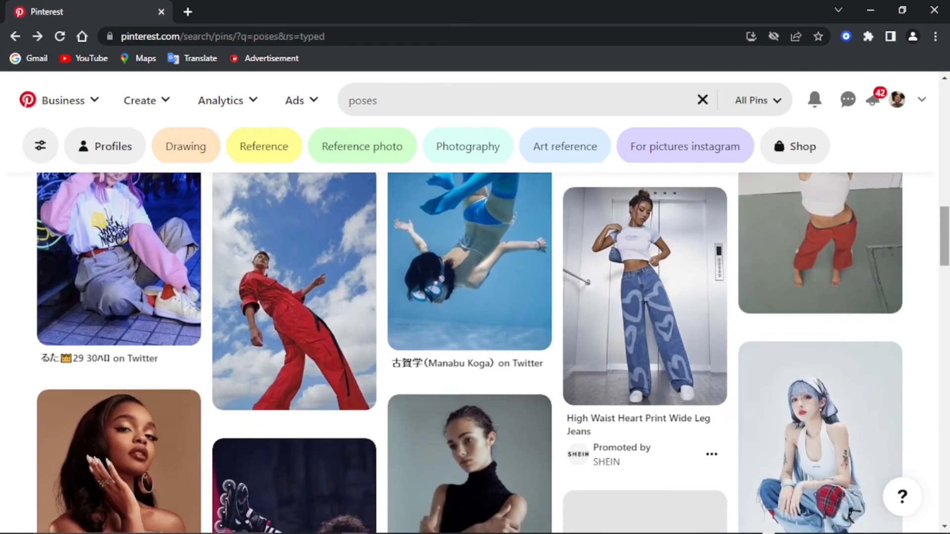
scroll(470, 346, "up", 20)
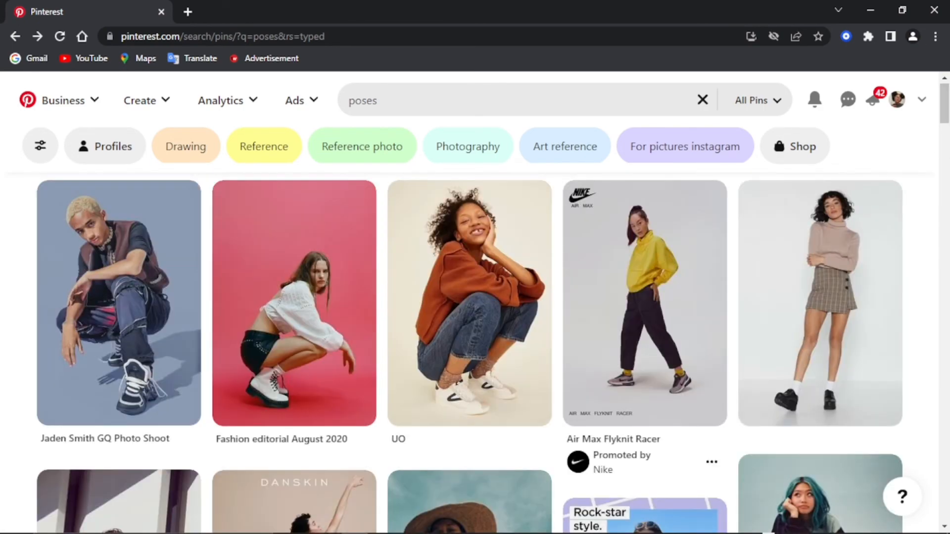
left_click(471, 307)
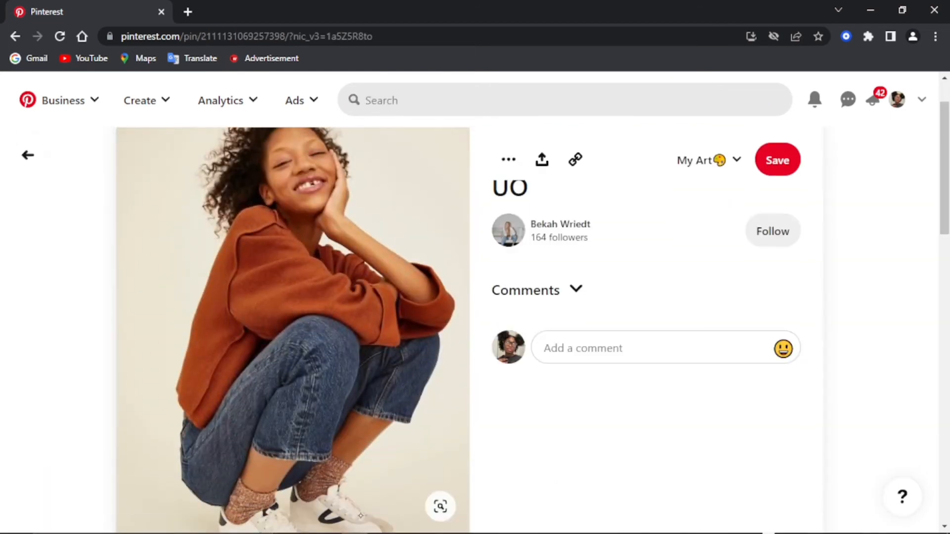
Copy the crouching photo, paste it into the Poses canvas in Clip Studio Paint and move it below the first reference photo
right_click(286, 355)
left_click(324, 399)
key("alt+Tab")
key("ctrl+v")
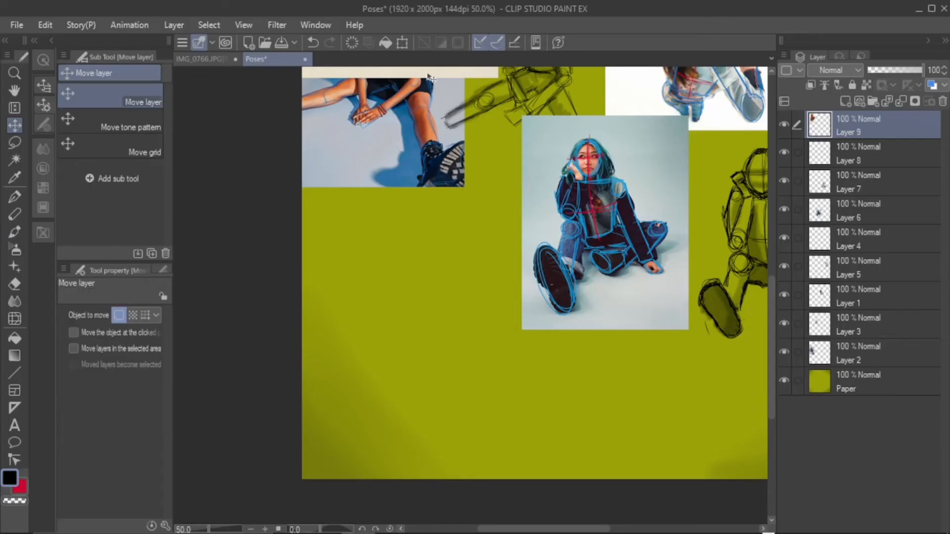
left_click_drag(381, 76, 388, 448)
Scale the pasted photo down to 71% and place it near the canvas's lower-left corner
left_click(45, 24)
mouse_move(237, 374)
left_click(326, 392)
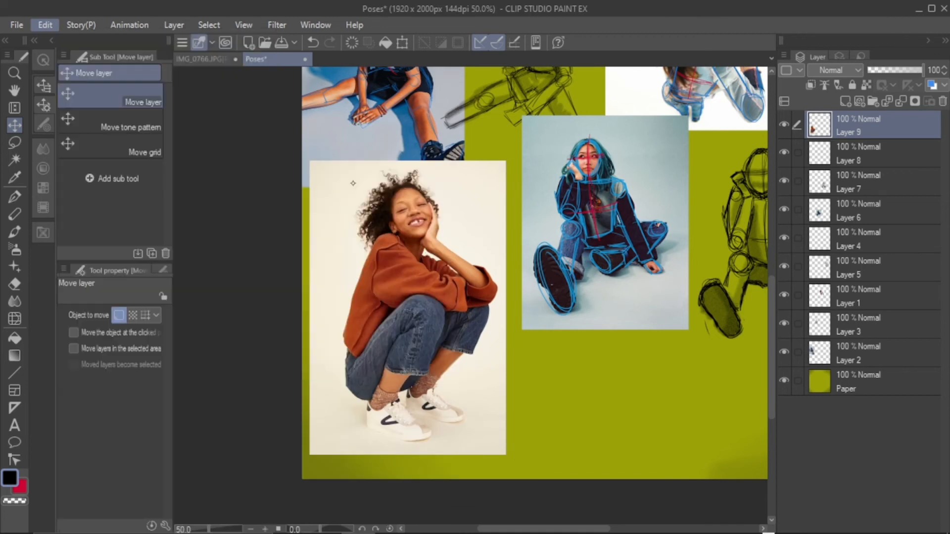
left_click_drag(506, 161, 449, 247)
left_click_drag(548, 529, 564, 502)
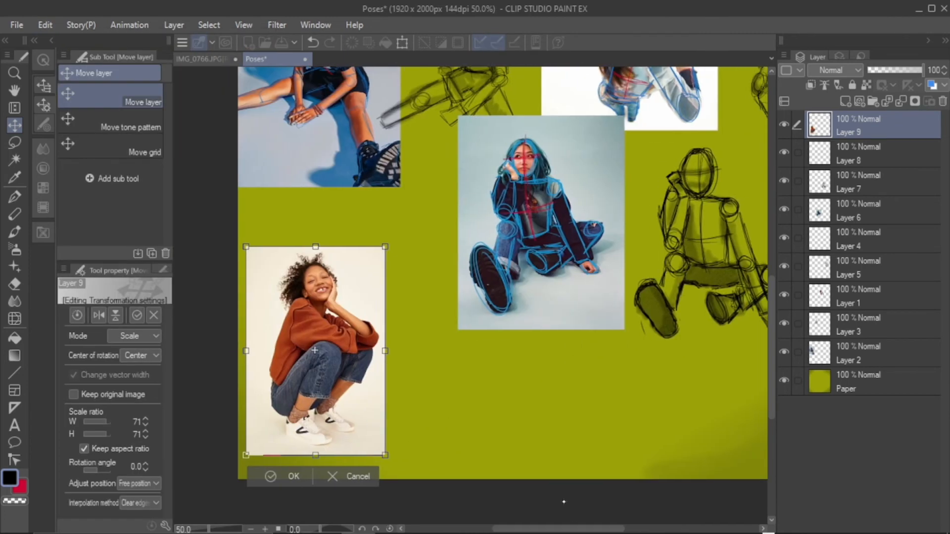
left_click_drag(336, 361, 344, 356)
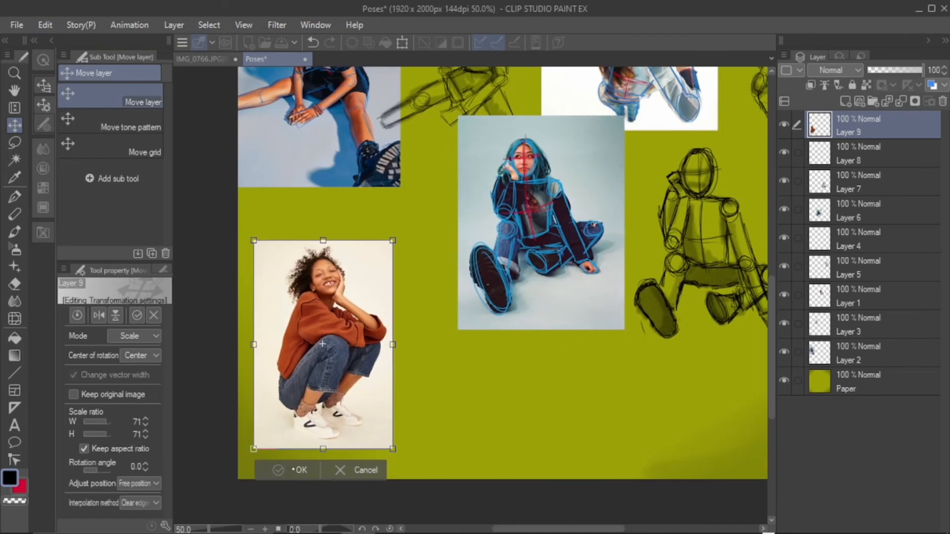
left_click(297, 472)
Set the drawing color to blue and trace the crouching woman's head oval with the G-pen
left_click_drag(548, 529, 525, 521)
left_click(265, 529)
left_click_drag(771, 302, 765, 334)
left_click_drag(462, 275, 455, 293)
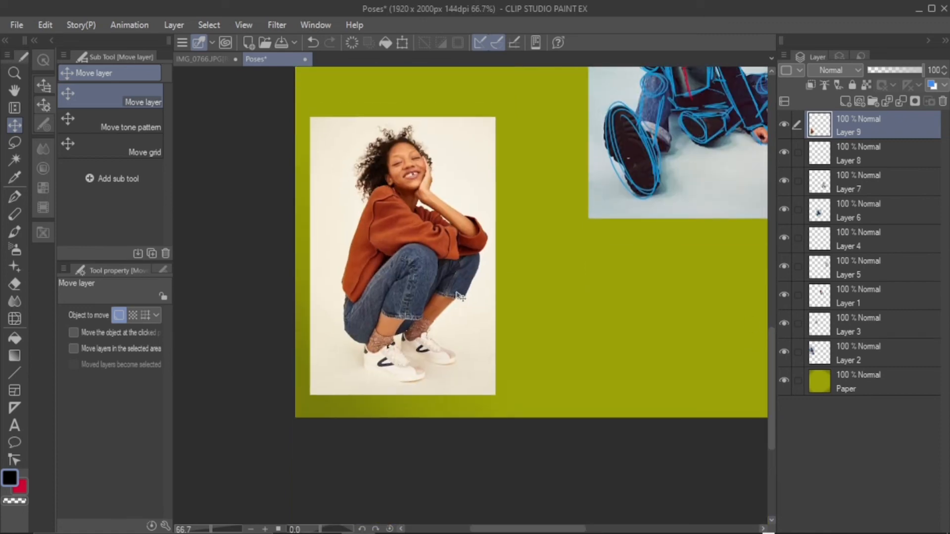
double_click(9, 477)
left_click(297, 405)
left_click(297, 371)
left_click(479, 306)
left_click(14, 197)
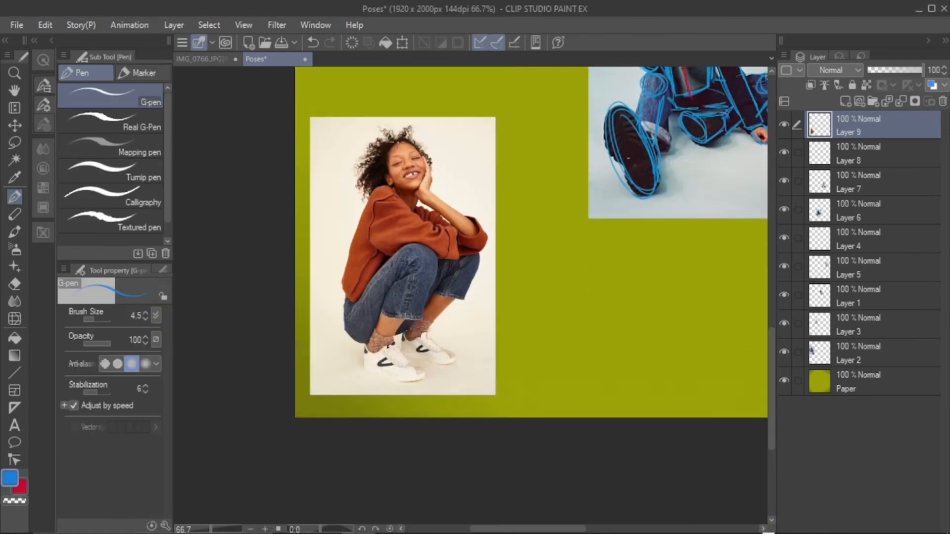
mouse_move(399, 138)
left_mouse_down()
mouse_move(412, 148)
mouse_move(419, 196)
left_mouse_up()
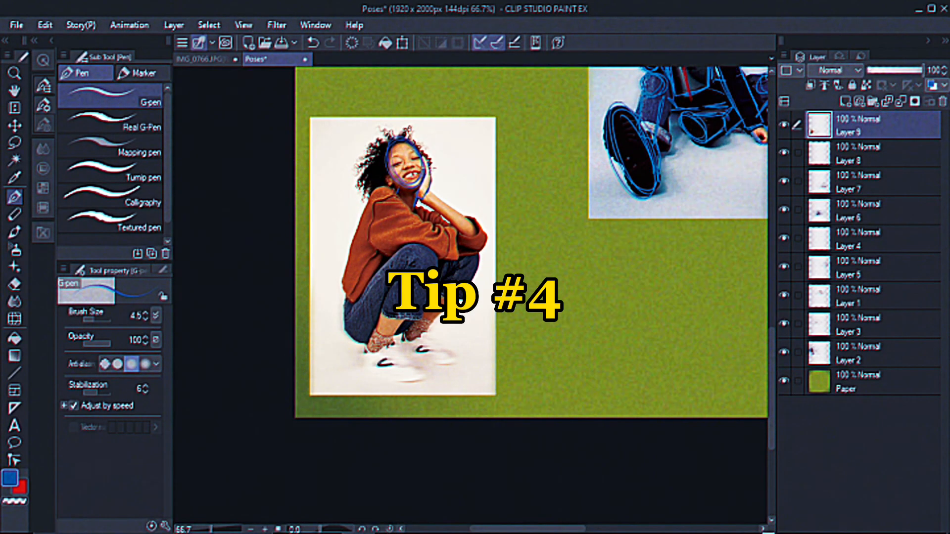
Trace the raised forearm and mark the shoulder, elbow and knee joints with circles on the crouching photo
mouse_move(425, 159)
left_mouse_down()
mouse_move(429, 190)
mouse_move(469, 234)
left_mouse_up()
mouse_move(449, 209)
left_mouse_down()
mouse_move(478, 224)
mouse_move(429, 190)
mouse_move(424, 220)
mouse_move(384, 188)
left_mouse_up()
mouse_move(421, 250)
left_mouse_down()
mouse_move(411, 269)
mouse_move(435, 255)
left_mouse_up()
left_click_drag(468, 253, 482, 258)
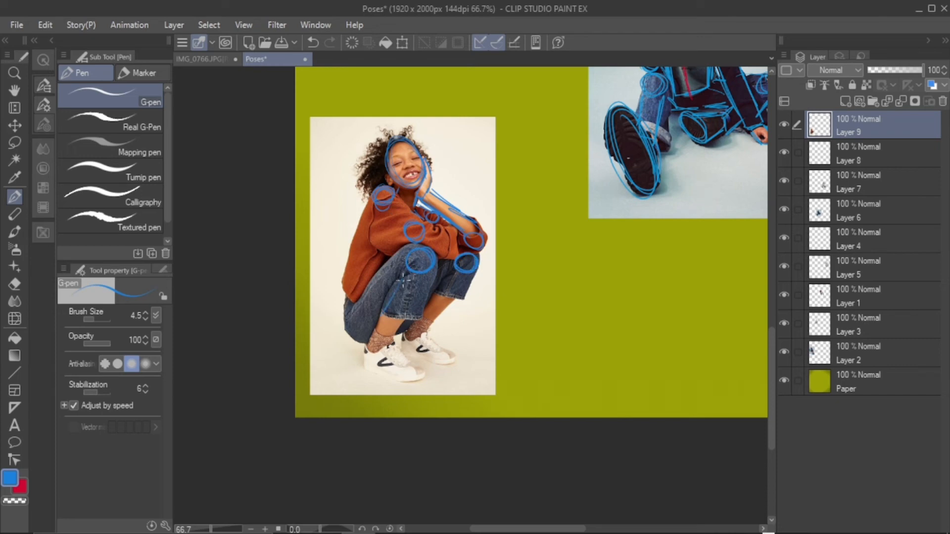
Trace the thighs and shins of both bent legs from the knee circles down to the ankles
left_click_drag(404, 281, 409, 271)
mouse_move(386, 307)
left_mouse_down()
mouse_move(376, 341)
mouse_move(433, 271)
mouse_move(419, 320)
left_mouse_up()
left_click_drag(410, 329, 424, 334)
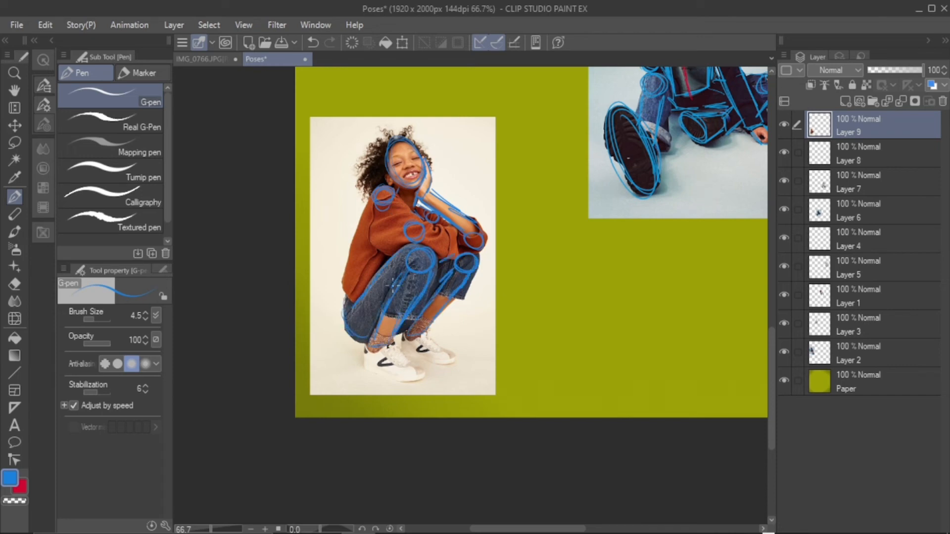
Trace the hip circle, the back line and the front edge of the torso, undoing a faulty stroke
left_click_drag(344, 303, 346, 311)
mouse_move(345, 308)
left_mouse_down()
mouse_move(356, 240)
mouse_move(385, 218)
left_mouse_up()
key("ctrl+z")
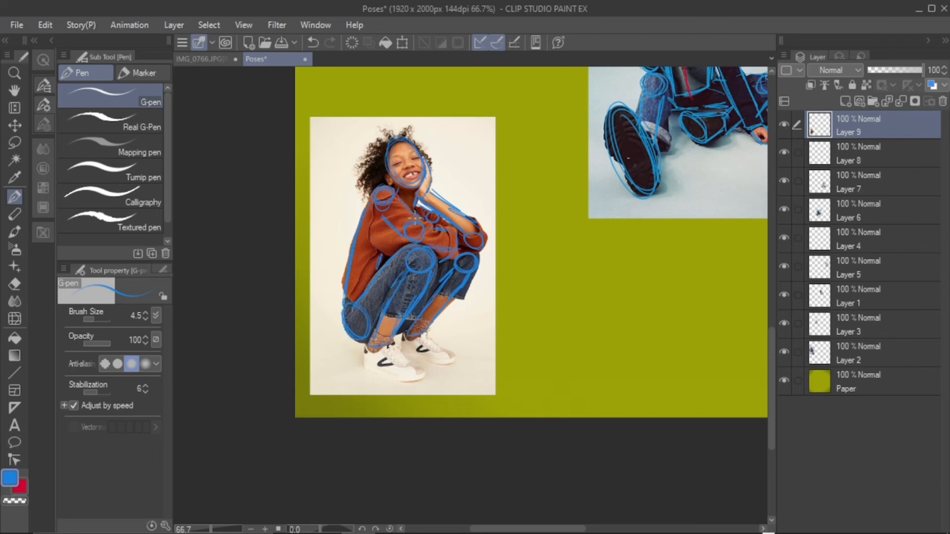
left_click_drag(380, 263, 397, 241)
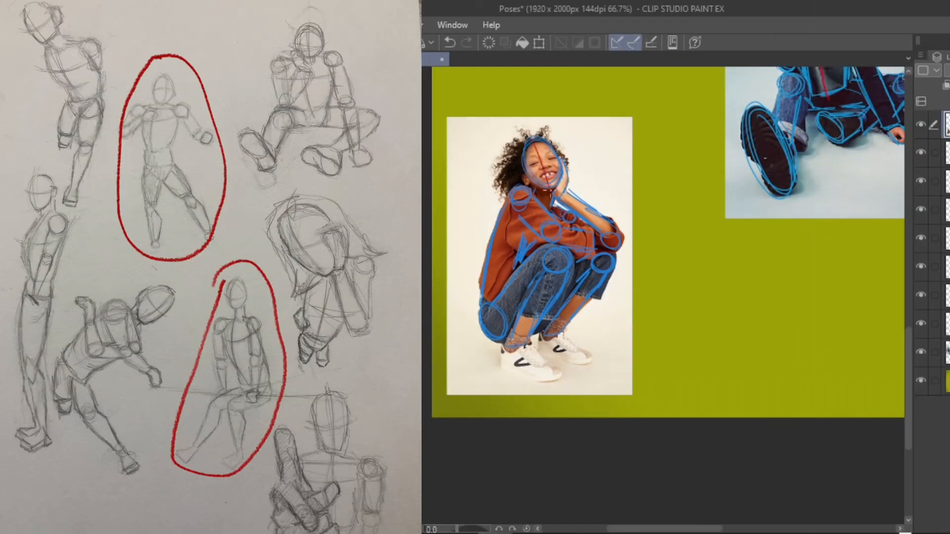
Draw the vertical and horizontal face guidelines in red over the crouching woman's head, undoing faulty strokes
left_click_drag(550, 193, 538, 144)
left_click_drag(558, 158, 519, 172)
key("ctrl+z")
key("ctrl+z")
left_click(450, 42)
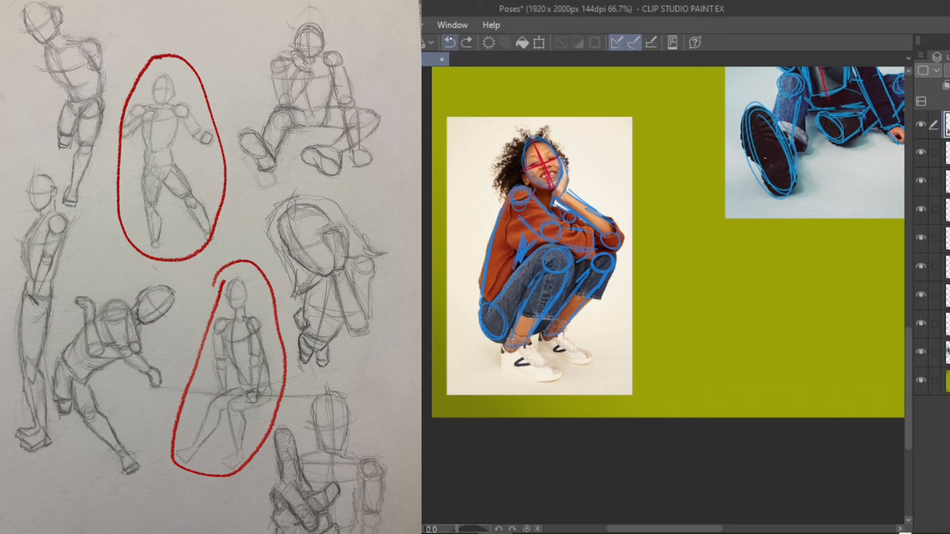
Trace both sneakers on the crouching photo with ankle and toe circles joined by foot outlines
left_click_drag(513, 352, 556, 372)
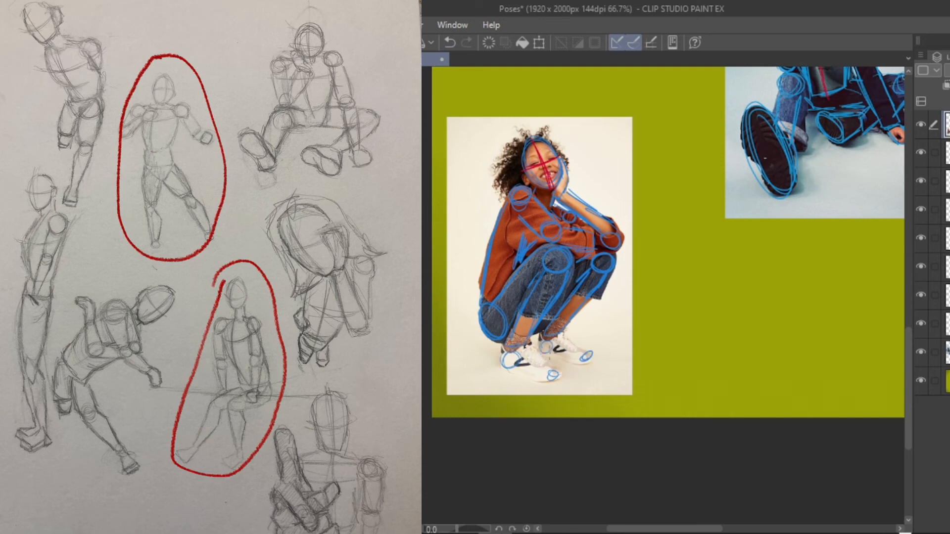
left_click_drag(561, 336, 587, 355)
left_click_drag(547, 358, 577, 365)
left_click_drag(510, 372, 547, 382)
left_click_drag(523, 350, 551, 373)
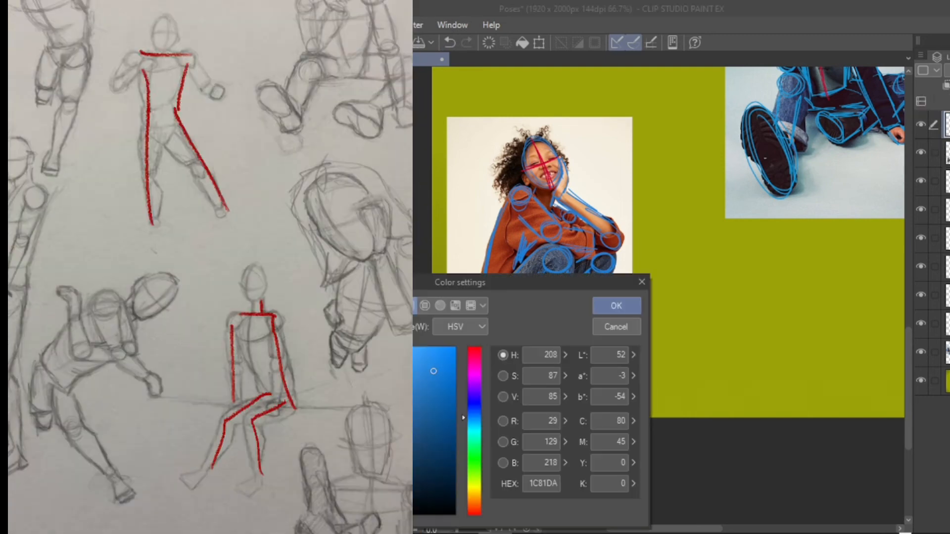
Set the drawing colour to black and shift the crouching photo sideways to free space for the redraw
left_click(616, 306)
left_click(948, 153)
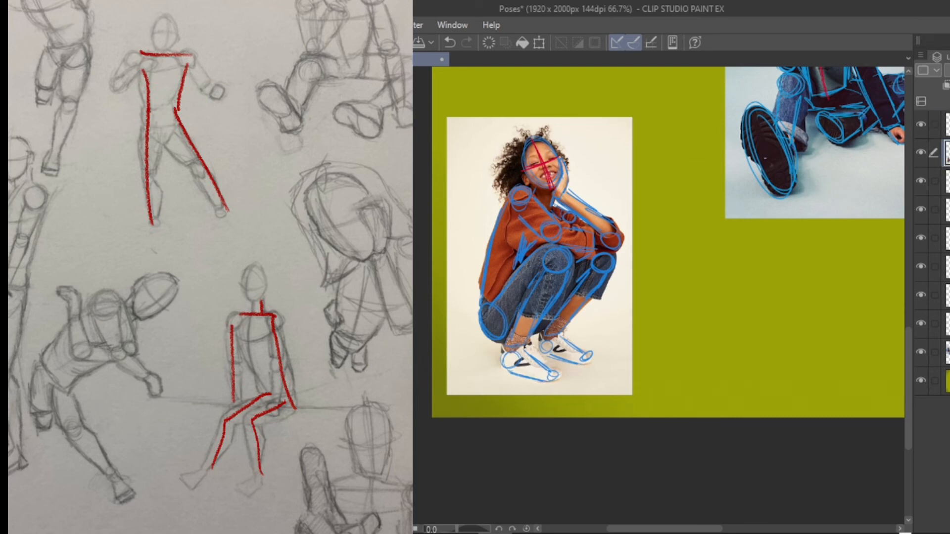
left_click_drag(554, 248, 509, 232)
On Layer 8, sketch the tilted head oval with face guidelines, the hand against the cheek and the shoulder circle beside the crouching photo
left_click(947, 125)
mouse_move(633, 131)
left_mouse_down()
mouse_move(643, 157)
mouse_move(662, 157)
mouse_move(644, 170)
left_mouse_up()
left_click_drag(621, 143, 660, 136)
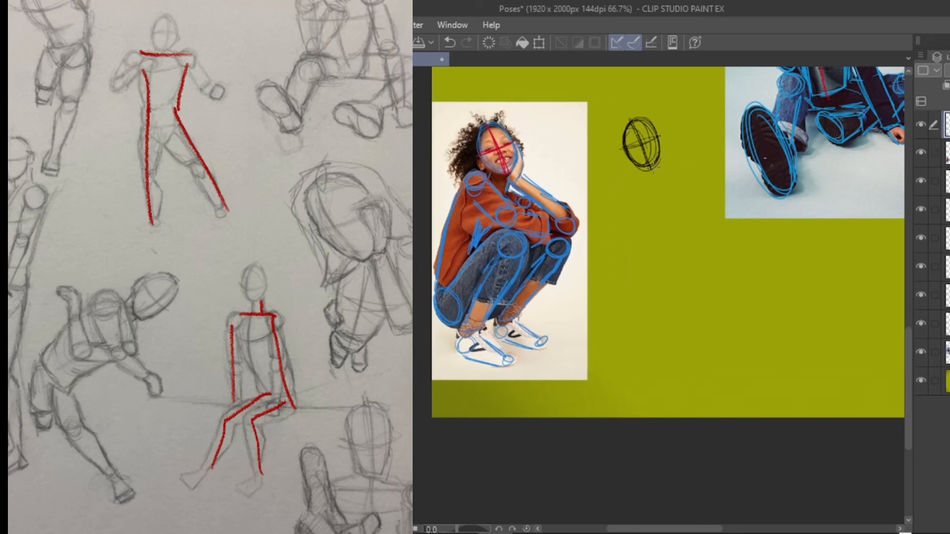
mouse_move(654, 171)
left_mouse_down()
mouse_move(671, 134)
mouse_move(649, 171)
left_mouse_up()
mouse_move(639, 110)
left_mouse_down()
mouse_move(643, 171)
mouse_move(619, 174)
mouse_move(629, 173)
left_mouse_up()
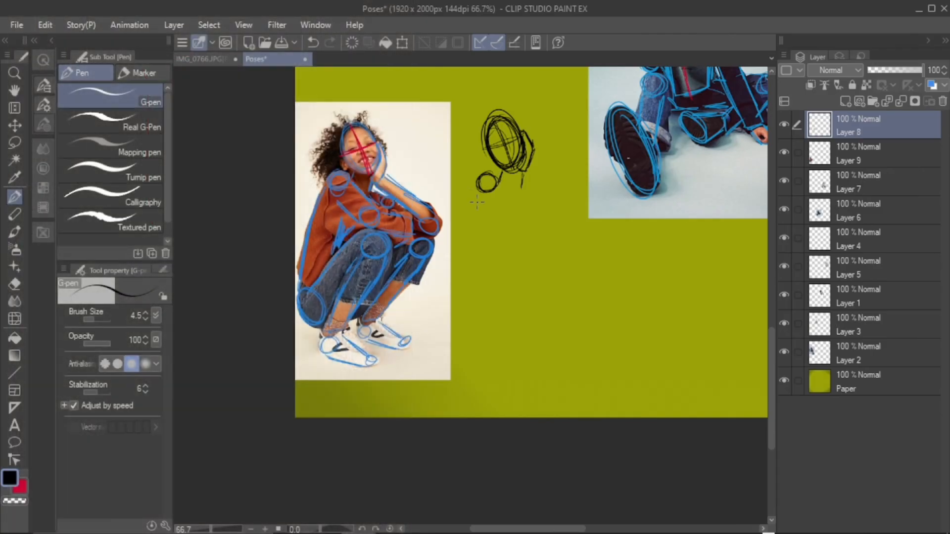
Sketch the raised forearm, the shoulder and elbow circles, the near upper arm and the folded forearm of the crouching figure
mouse_move(522, 172)
left_mouse_down()
mouse_move(555, 217)
mouse_move(576, 212)
mouse_move(573, 240)
left_mouse_up()
mouse_move(517, 191)
left_mouse_down()
mouse_move(535, 202)
mouse_move(524, 231)
left_mouse_up()
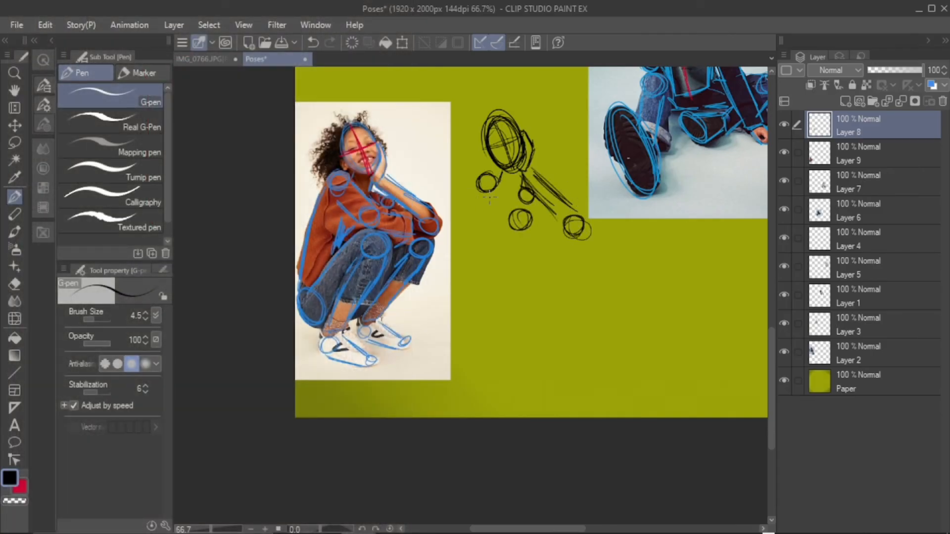
left_click_drag(480, 192, 506, 218)
left_click_drag(500, 181, 523, 207)
left_click_drag(473, 170, 520, 206)
left_click_drag(475, 176, 487, 183)
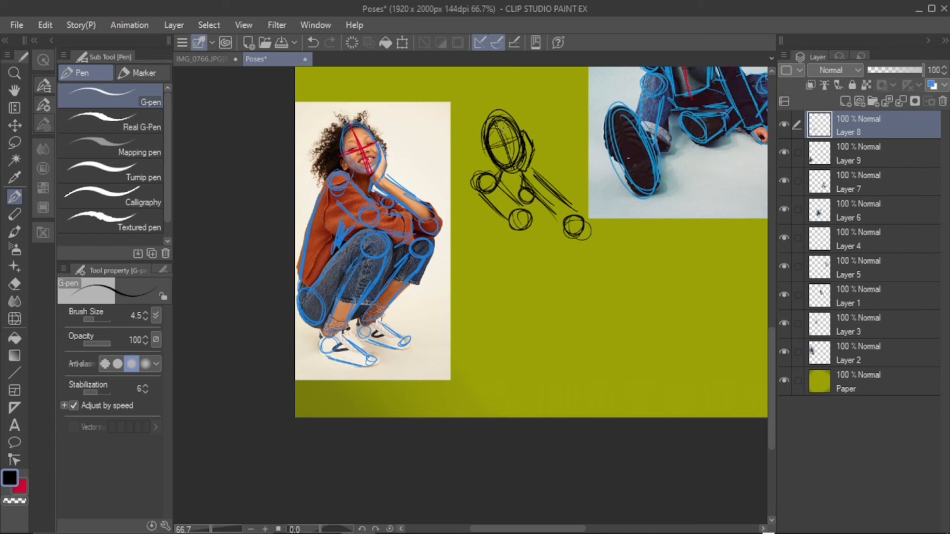
left_click_drag(583, 217, 570, 217)
left_click_drag(485, 196, 513, 230)
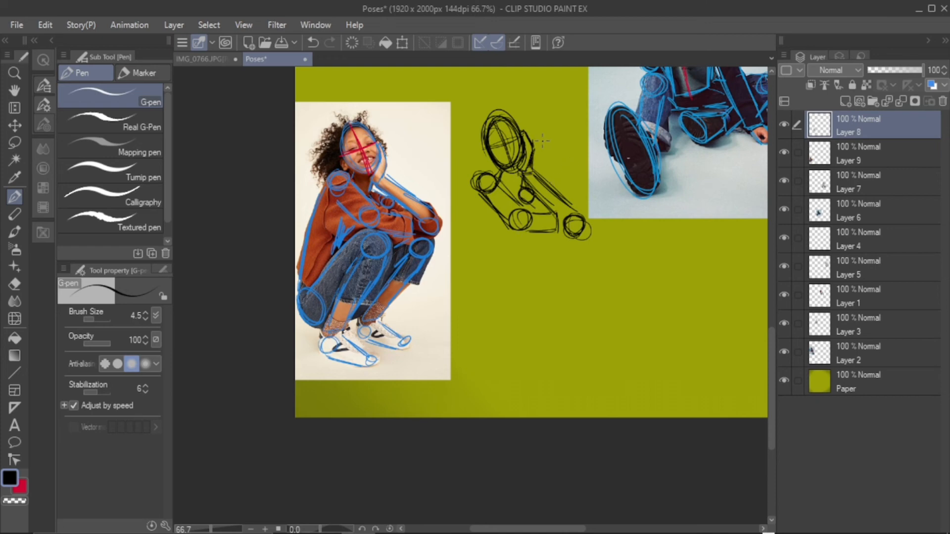
Lasso the raised arm's elbow circle, transform it to meet the end of the forearm, and deselect
key("m")
left_click_drag(594, 212, 581, 237)
key("ctrl+t")
key("Return")
left_click(209, 24)
left_click(228, 53)
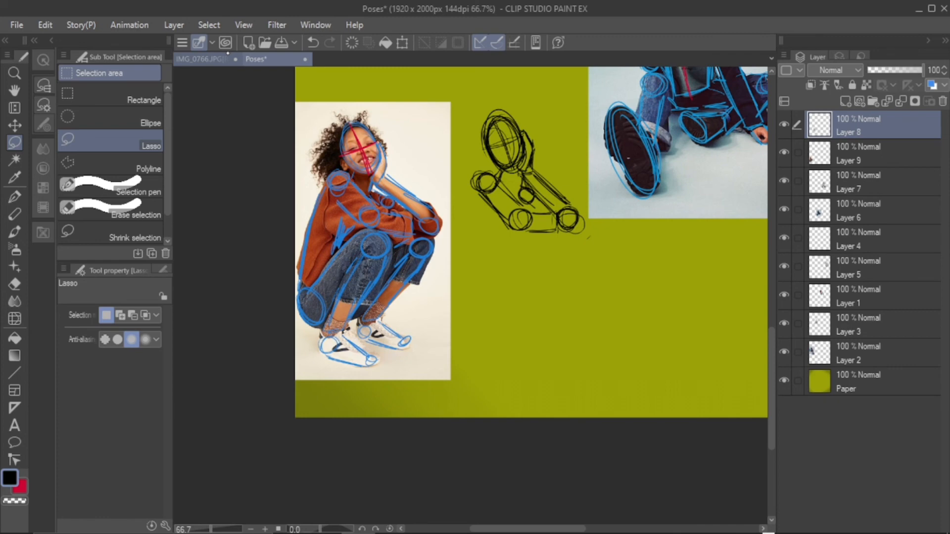
Draw the back line and hip circle with the G-pen, plus the near bent leg from knee circle to ankle
key("p")
mouse_move(474, 189)
left_mouse_down()
mouse_move(465, 270)
mouse_move(494, 297)
left_mouse_up()
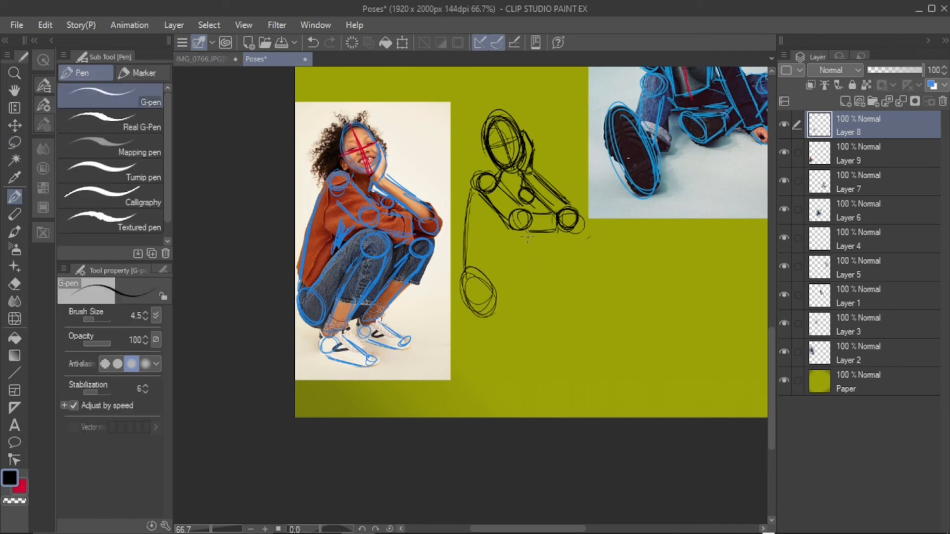
mouse_move(527, 239)
left_mouse_down()
mouse_move(515, 250)
mouse_move(530, 236)
left_mouse_up()
mouse_move(569, 232)
left_mouse_down()
mouse_move(580, 227)
mouse_move(504, 324)
mouse_move(519, 261)
mouse_move(505, 317)
left_mouse_up()
left_click_drag(517, 237, 485, 274)
mouse_move(506, 244)
left_mouse_down()
mouse_move(478, 281)
mouse_move(455, 280)
mouse_move(501, 317)
left_mouse_up()
left_click_drag(460, 270, 482, 319)
left_click_drag(470, 230, 461, 290)
mouse_move(503, 234)
left_mouse_down()
mouse_move(489, 254)
mouse_move(510, 230)
left_mouse_up()
left_click_drag(499, 202, 488, 219)
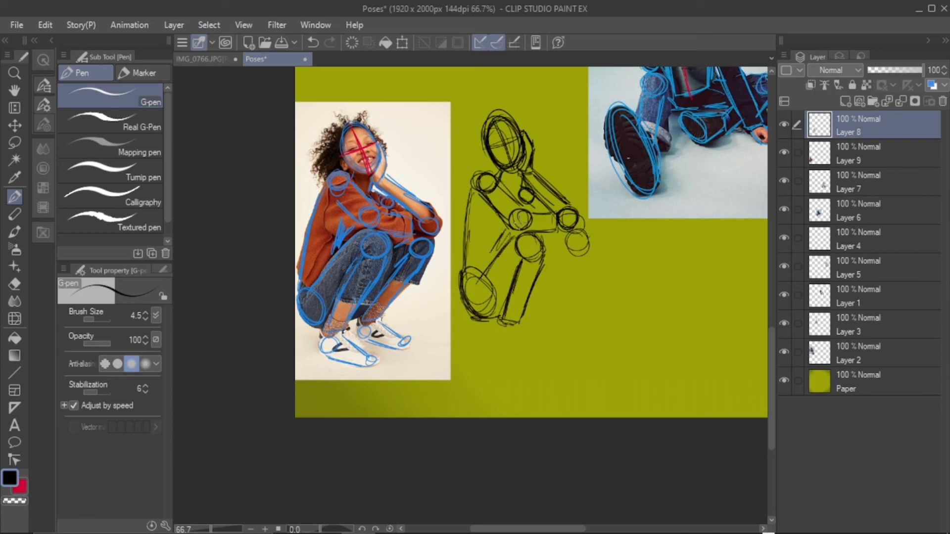
Sketch the far bent leg from its knee circle down to the ankle, undoing and erasing faulty strokes
mouse_move(589, 237)
left_mouse_down()
mouse_move(555, 242)
mouse_move(574, 264)
mouse_move(542, 319)
left_mouse_up()
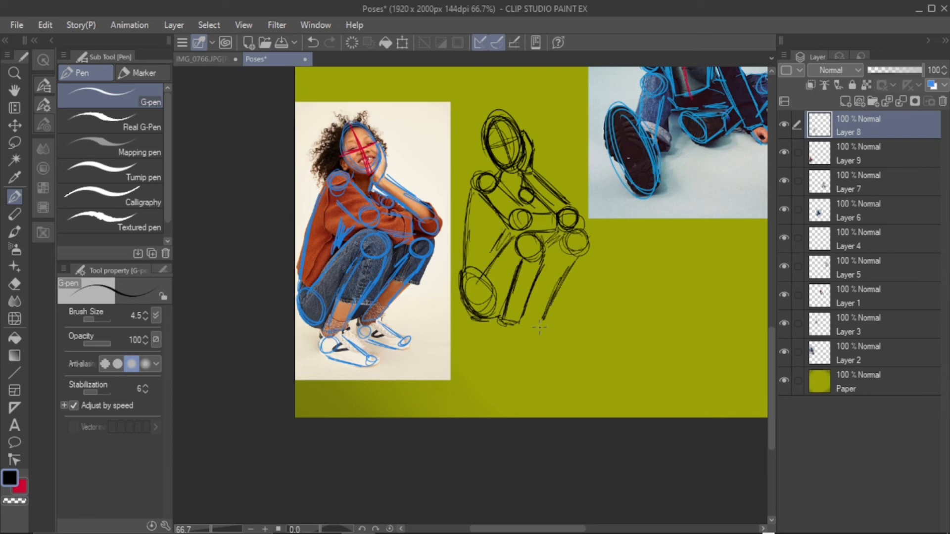
left_click_drag(559, 253, 527, 327)
left_click_drag(568, 277, 534, 332)
left_click_drag(580, 254, 548, 326)
mouse_move(589, 235)
left_mouse_down()
mouse_move(565, 287)
mouse_move(559, 261)
left_mouse_up()
mouse_move(562, 289)
left_mouse_down()
mouse_move(549, 314)
mouse_move(495, 329)
mouse_move(529, 330)
mouse_move(525, 363)
mouse_move(569, 274)
mouse_move(538, 319)
left_mouse_up()
left_click(312, 42)
left_click(313, 42)
left_click(15, 283)
key("p")
left_click_drag(587, 249, 569, 296)
Mark the ankles and toes of both feet with circles and connect them into foot outlines
mouse_move(582, 254)
left_mouse_down()
mouse_move(557, 322)
mouse_move(499, 330)
left_mouse_up()
mouse_move(539, 325)
left_mouse_down()
mouse_move(533, 332)
mouse_move(542, 328)
left_mouse_up()
left_click_drag(577, 338, 575, 345)
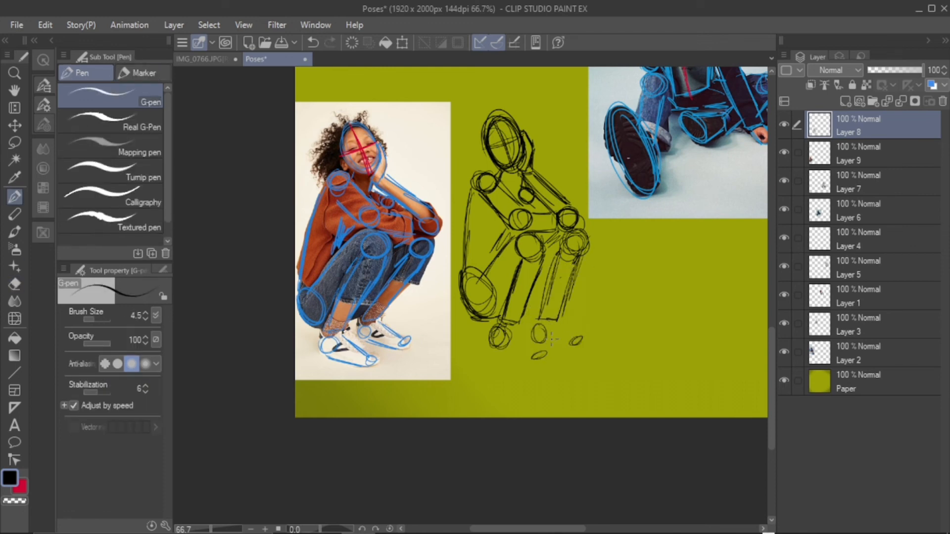
left_click_drag(493, 347, 538, 357)
left_click_drag(532, 341, 577, 339)
left_click_drag(515, 328, 545, 351)
Reinforce the contour lines of the crouching figure's far leg below the knee circle
left_click_drag(581, 253, 563, 296)
left_click_drag(570, 286, 540, 322)
left_click_drag(554, 269, 541, 317)
left_click_drag(561, 247, 555, 275)
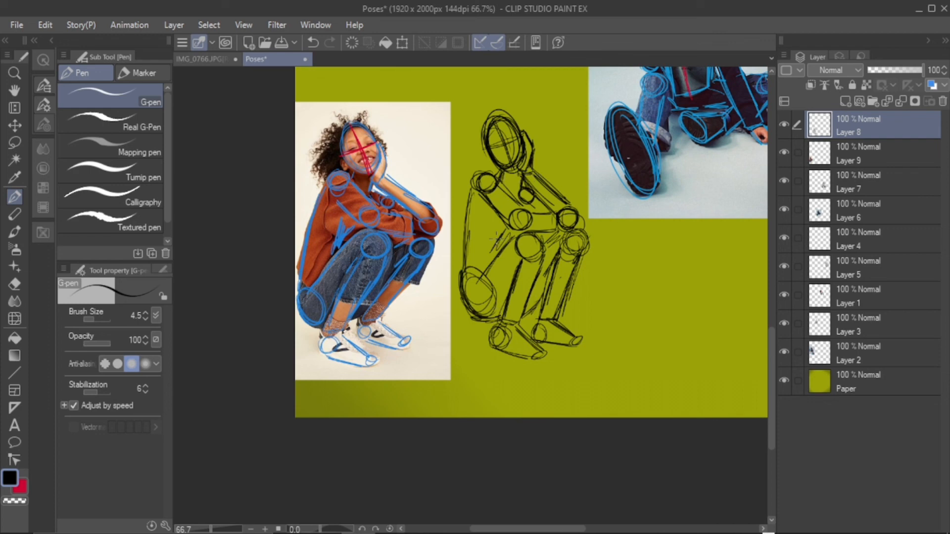
Erase the heavy head outline, redraw the head oval with face guidelines, and strengthen the near foot's sole line
left_click_drag(496, 240, 519, 243)
left_click(312, 43)
left_click(15, 284)
mouse_move(489, 118)
left_mouse_down()
mouse_move(509, 125)
mouse_move(517, 163)
mouse_move(525, 131)
mouse_move(493, 130)
left_mouse_up()
left_click(15, 197)
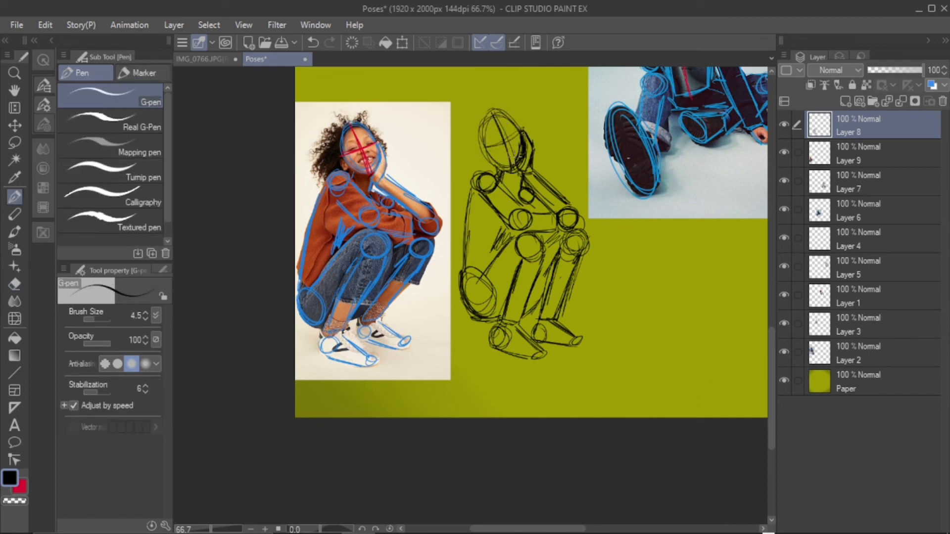
left_click_drag(483, 349, 538, 356)
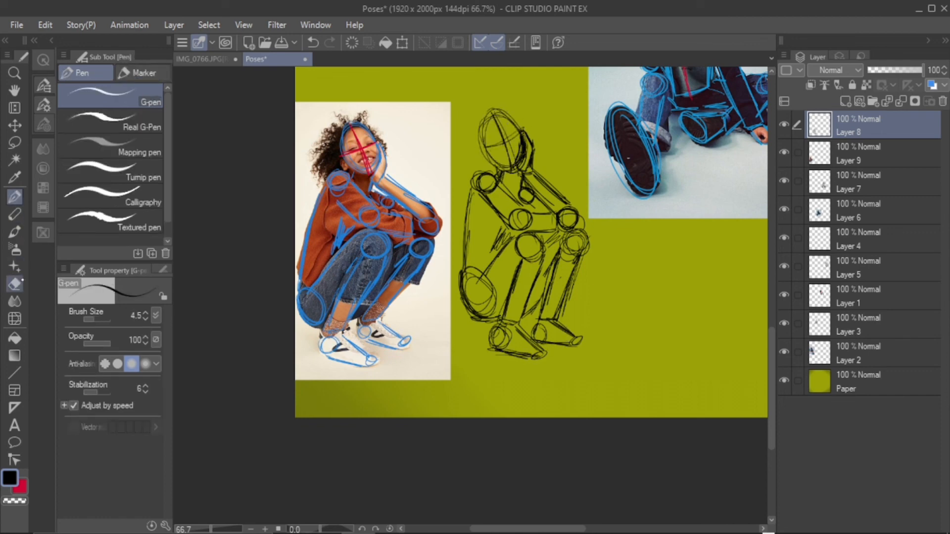
Shade the crouching sketch's torso, arms, legs and feet with the Soft bleed watercolor brush
left_click(14, 232)
mouse_move(530, 258)
left_mouse_down()
mouse_move(540, 281)
mouse_move(530, 312)
mouse_move(541, 273)
left_mouse_up()
mouse_move(520, 198)
left_mouse_down()
mouse_move(532, 205)
mouse_move(515, 184)
mouse_move(519, 194)
mouse_move(537, 184)
left_mouse_up()
mouse_move(495, 243)
left_mouse_down()
mouse_move(503, 227)
mouse_move(495, 268)
mouse_move(514, 289)
mouse_move(502, 317)
mouse_move(517, 257)
mouse_move(550, 284)
mouse_move(512, 322)
mouse_move(554, 317)
mouse_move(499, 341)
mouse_move(569, 341)
mouse_move(544, 317)
left_mouse_up()
mouse_move(475, 317)
left_mouse_down()
mouse_move(469, 262)
mouse_move(490, 173)
mouse_move(475, 184)
left_mouse_up()
mouse_move(574, 225)
left_mouse_down()
mouse_move(526, 154)
mouse_move(508, 158)
mouse_move(502, 122)
left_mouse_up()
left_click_drag(511, 222, 529, 219)
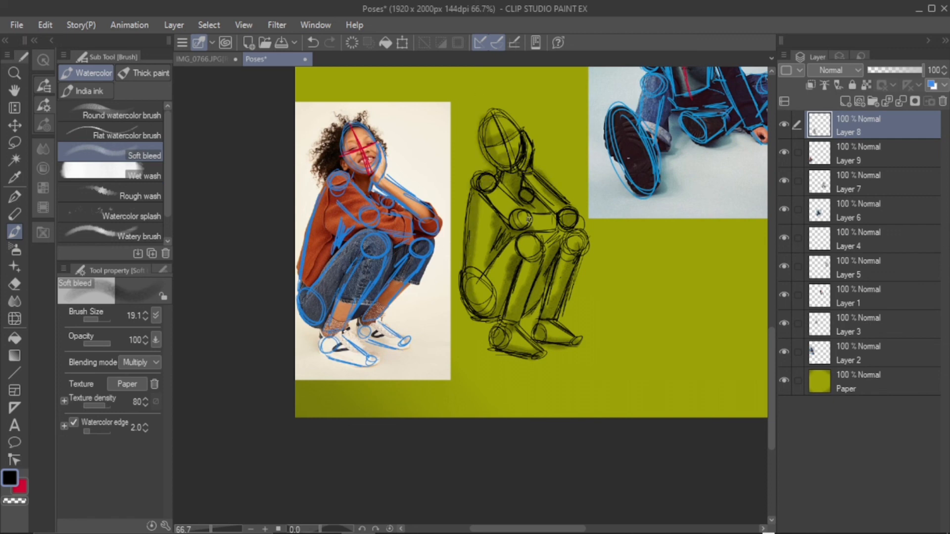
Rearrange the photos and sketches on the page, moving the crouching photo and its sketch upward with Move layer
left_click(251, 528)
left_click(251, 529)
left_click_drag(593, 529, 634, 514)
left_click_drag(771, 314, 769, 282)
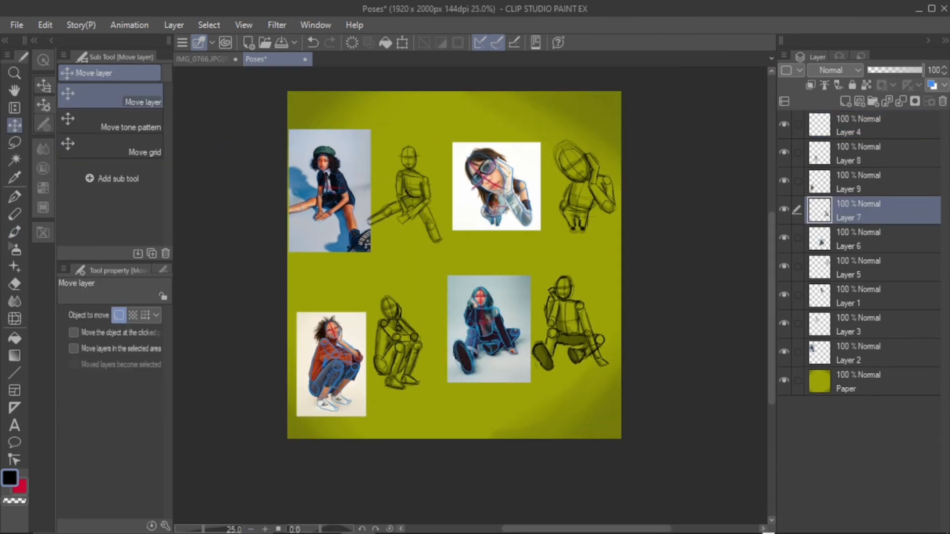
left_click(859, 324)
left_click(859, 154)
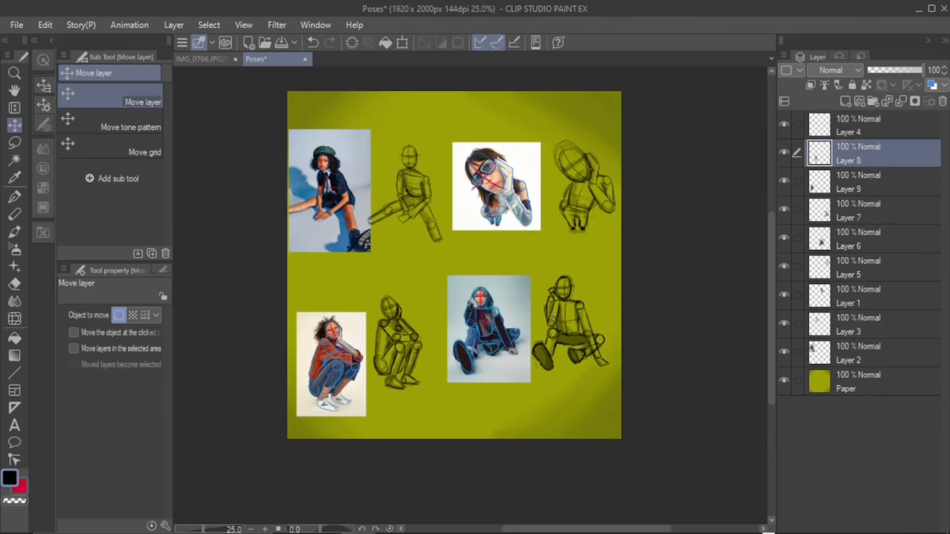
left_click_drag(399, 343, 401, 333)
left_click(859, 182)
mouse_move(332, 364)
left_mouse_down()
mouse_move(334, 335)
mouse_move(408, 310)
left_mouse_up()
Move the photo of the seated woman in the beret on Layer 2 closer to its sketch
left_click(858, 154)
left_click(858, 353)
left_click_drag(331, 198, 349, 198)
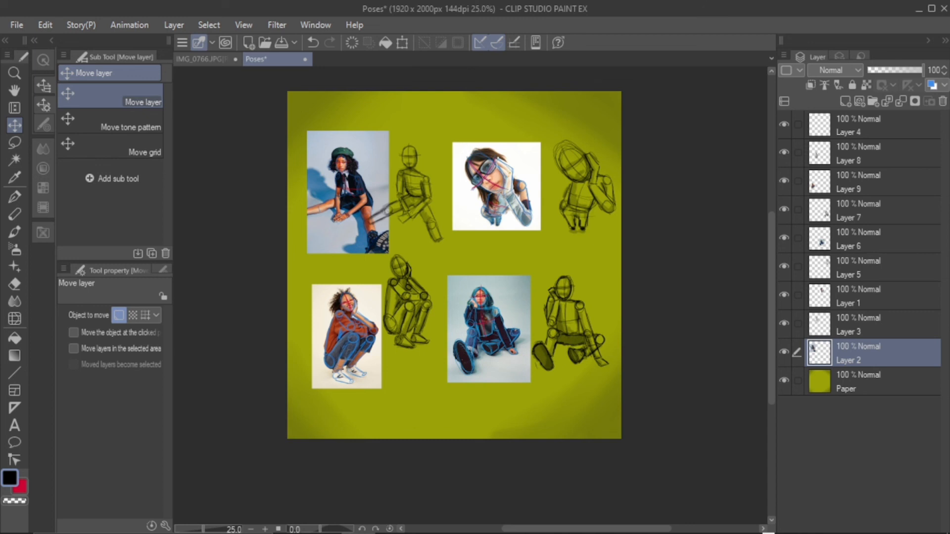
left_click_drag(350, 199, 350, 200)
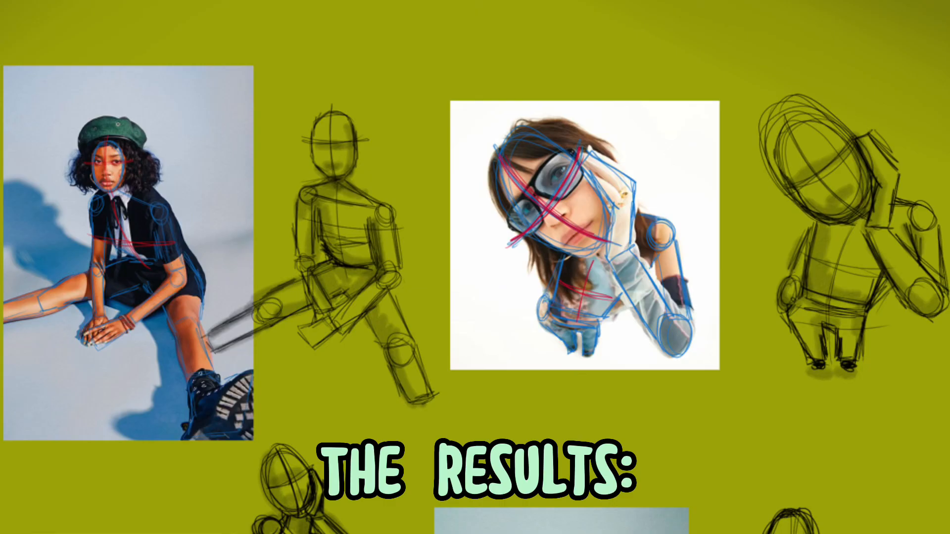